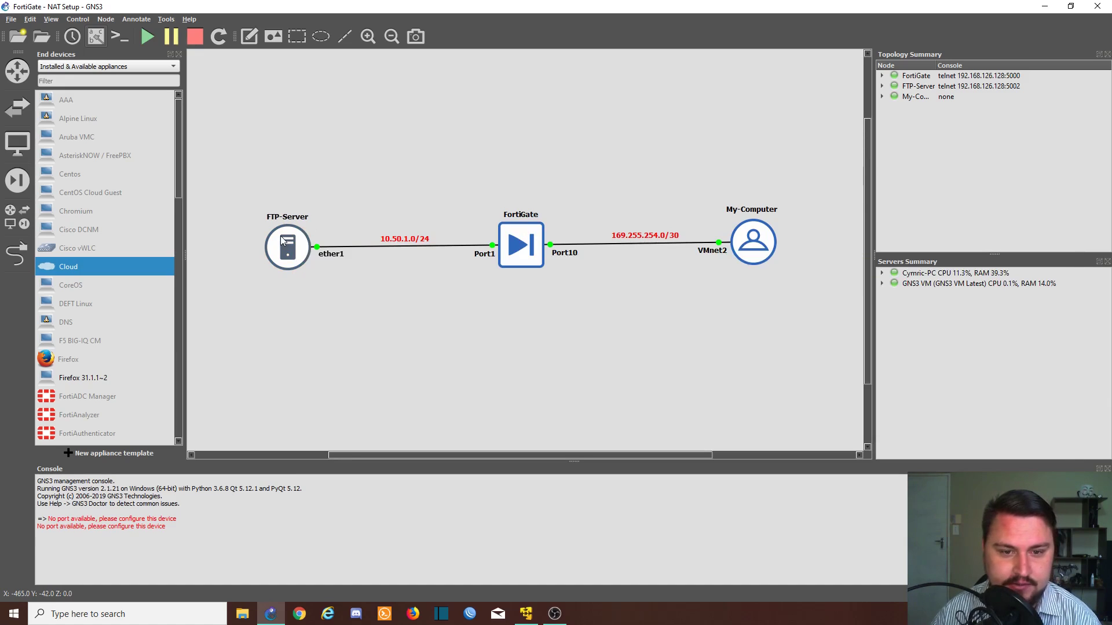
Open a Solar-PuTTY console to the FTP-Server node from the GNS3 topology.
{"action": "double_click", "coordinate": [280, 235]}
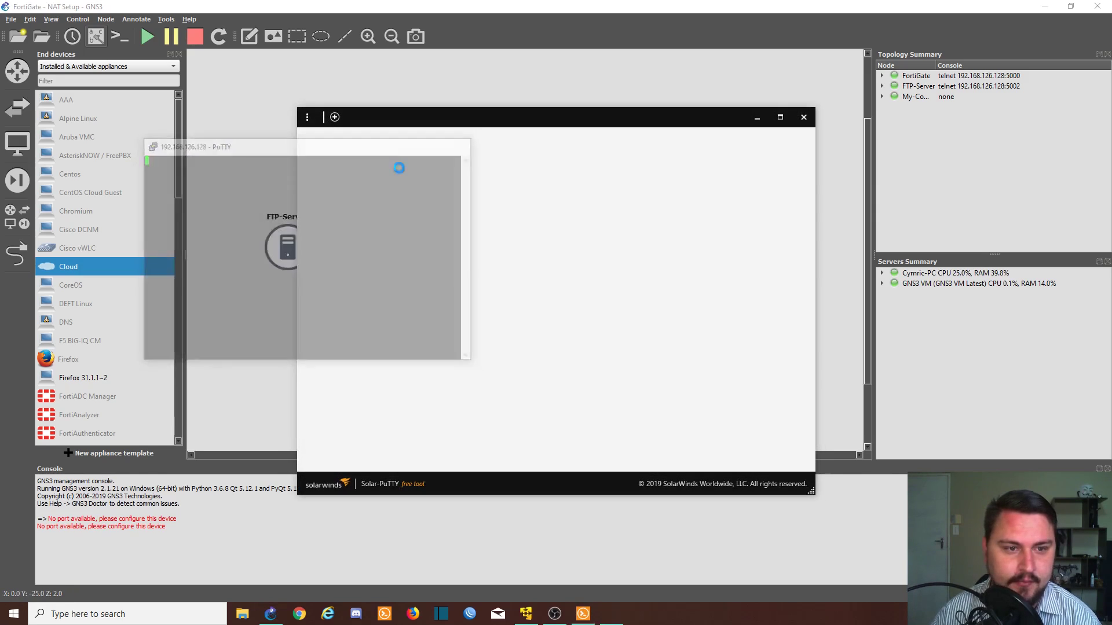
Log into the MikroTik FTP-Server as admin and decline the license prompt.
{"action": "type", "text": "admin"}
{"action": "key", "text": "Return"}
{"action": "key", "text": "Return"}
{"action": "type", "text": "n"}
{"action": "key", "text": "Return"}
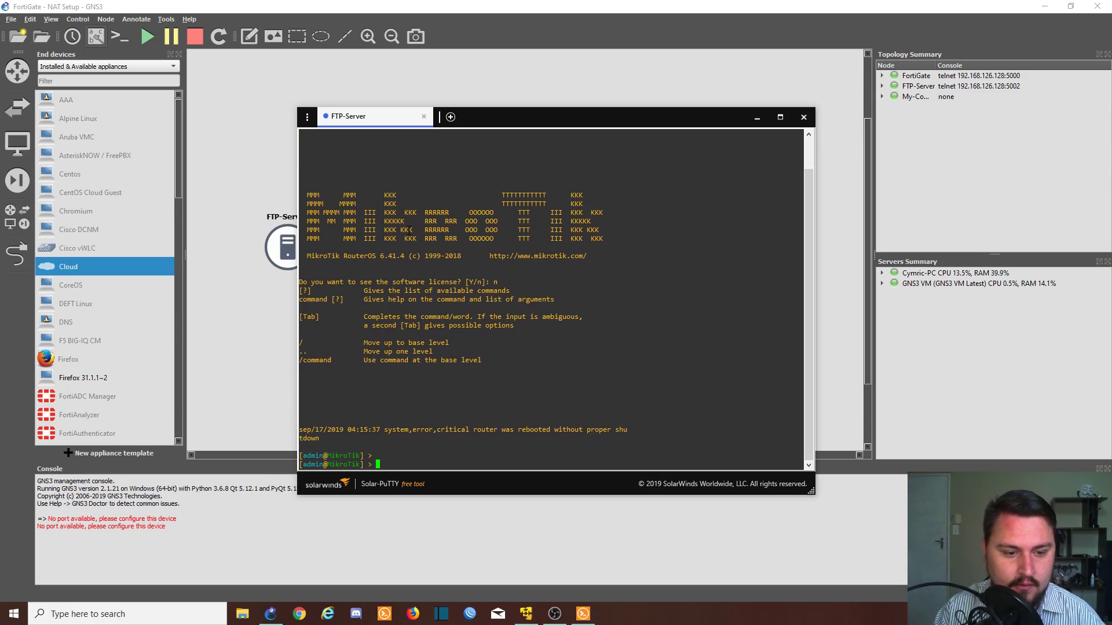
Add the address 10.50.1.2/24 to interface ether1.
{"action": "type", "text": "ip address"}
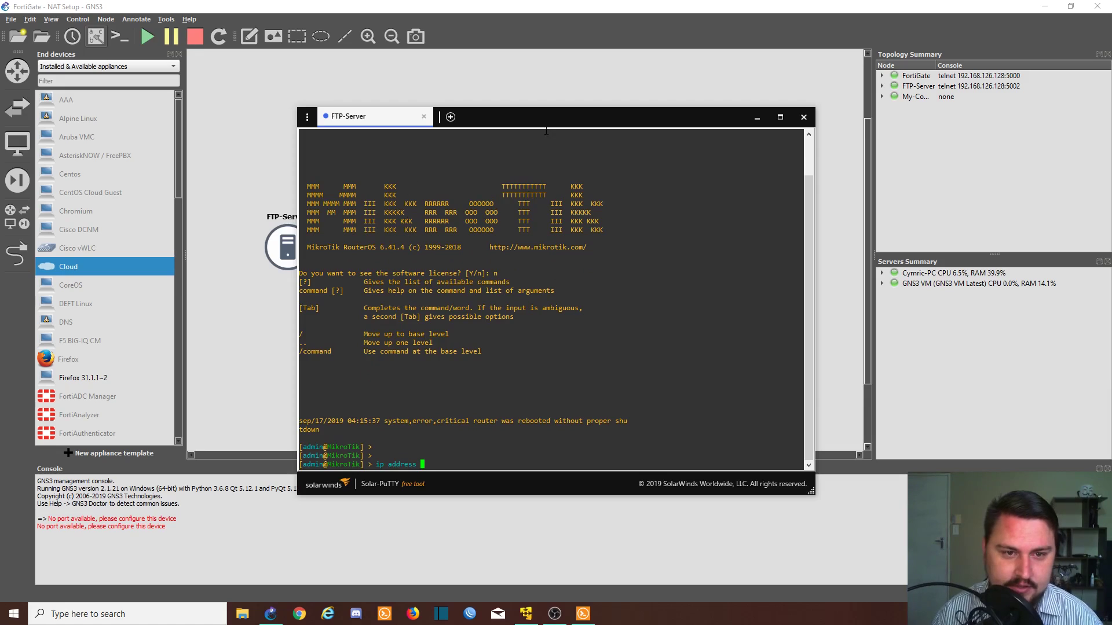
{"action": "left_click_drag", "start_coordinate": [545, 122], "coordinate": [763, 119]}
{"action": "type", "text": "10.50"}
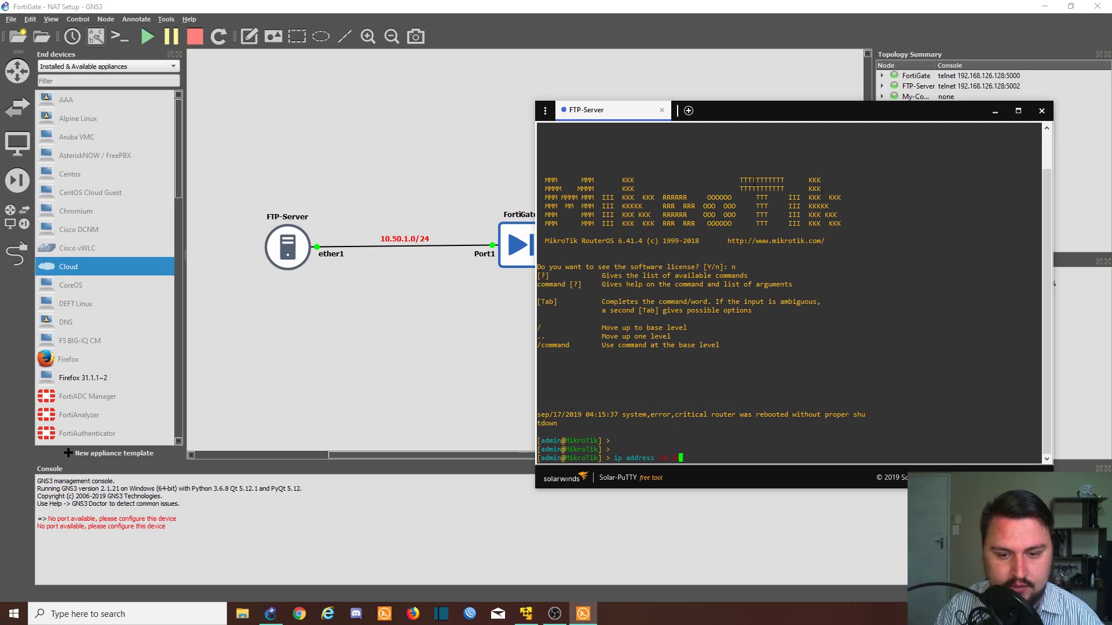
{"action": "type", "text": ".1.2"}
{"action": "key", "text": "Left"}
{"action": "key", "text": "Left"}
{"action": "key", "text": "Left"}
{"action": "key", "text": "Left"}
{"action": "key", "text": "Left"}
{"action": "key", "text": "Left"}
{"action": "key", "text": "Left"}
{"action": "key", "text": "Left"}
{"action": "type", "text": "add "}
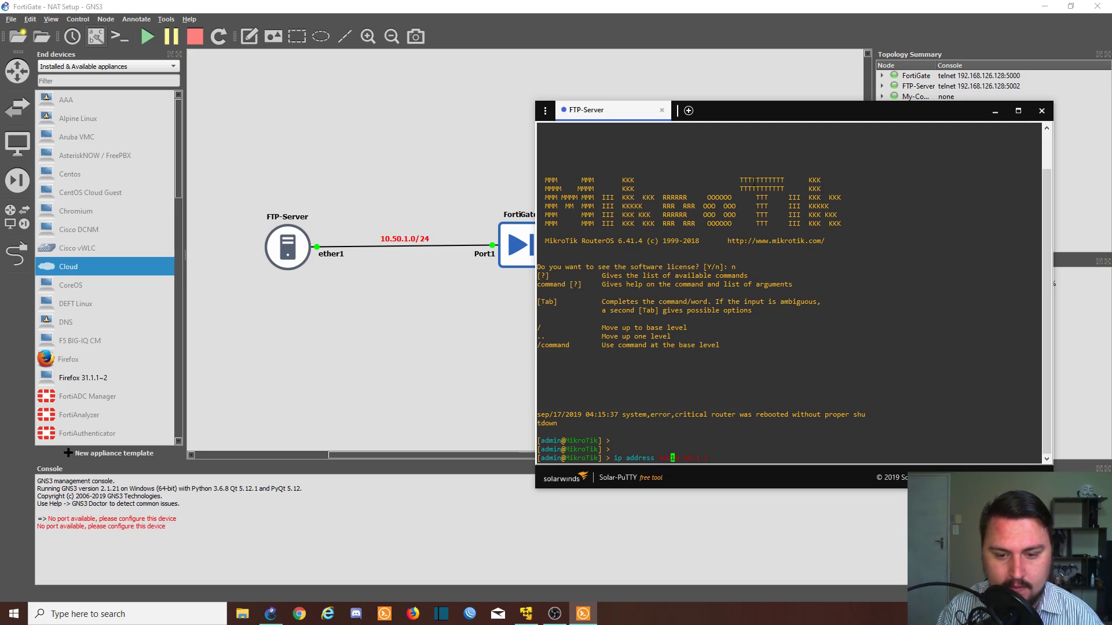
{"action": "type", "text": "address="}
{"action": "key", "text": "Right"}
{"action": "key", "text": "Right"}
{"action": "key", "text": "End"}
{"action": "type", "text": "/24"}
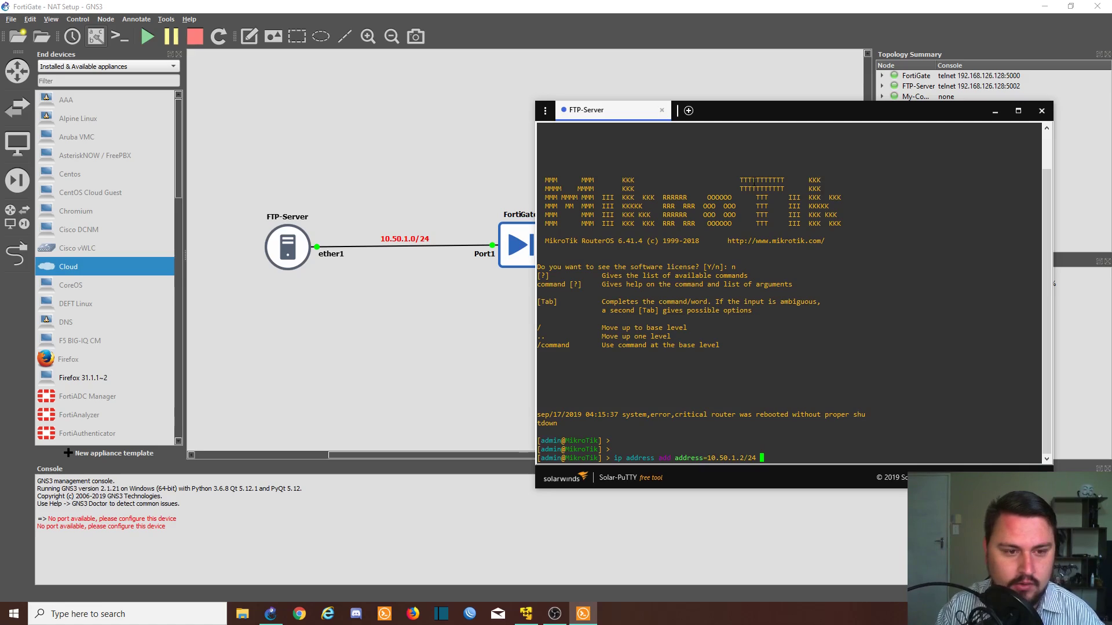
{"action": "type", "text": " ether"}
{"action": "key", "text": "BackSpace"}
{"action": "key", "text": "BackSpace"}
{"action": "key", "text": "BackSpace"}
{"action": "key", "text": "BackSpace"}
{"action": "key", "text": "BackSpace"}
{"action": "type", "text": "interface="}
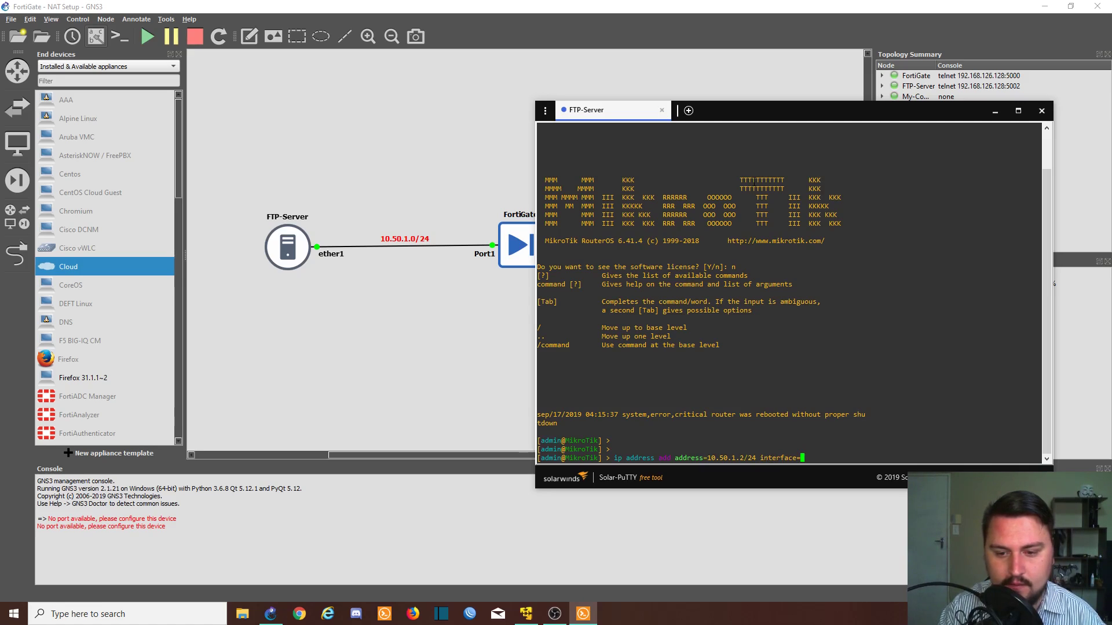
{"action": "type", "text": "ethe"}
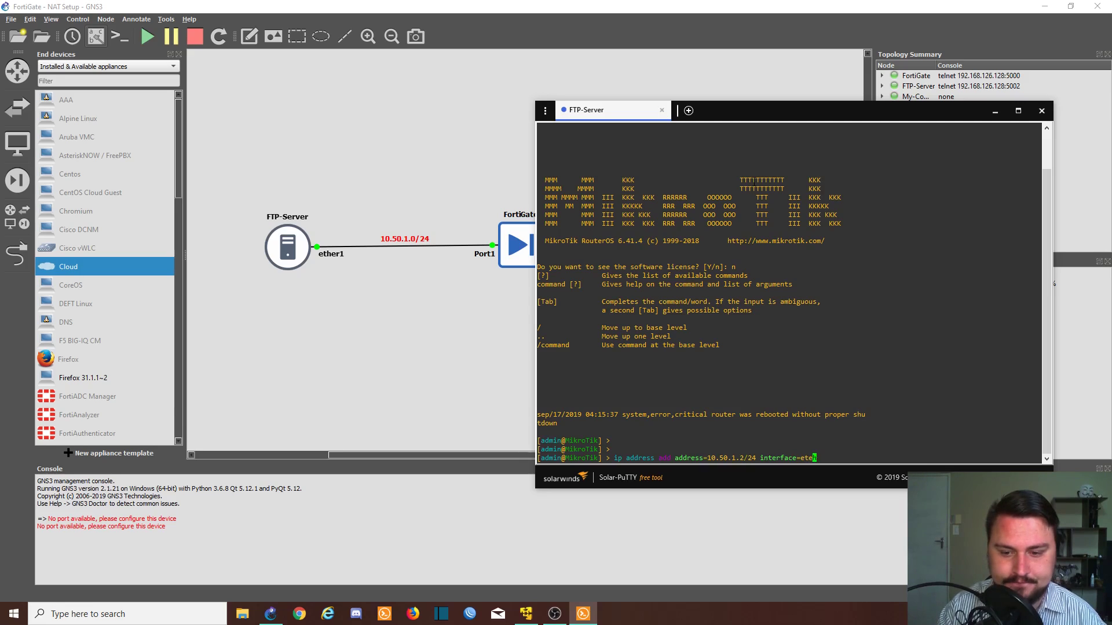
{"action": "type", "text": "r1"}
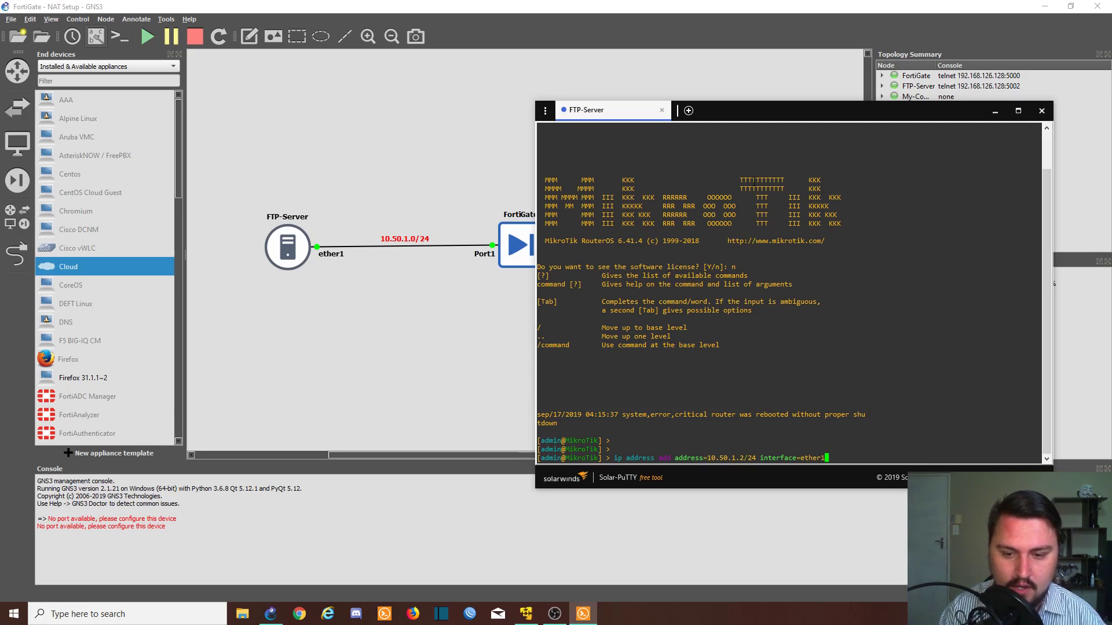
{"action": "key", "text": "Return"}
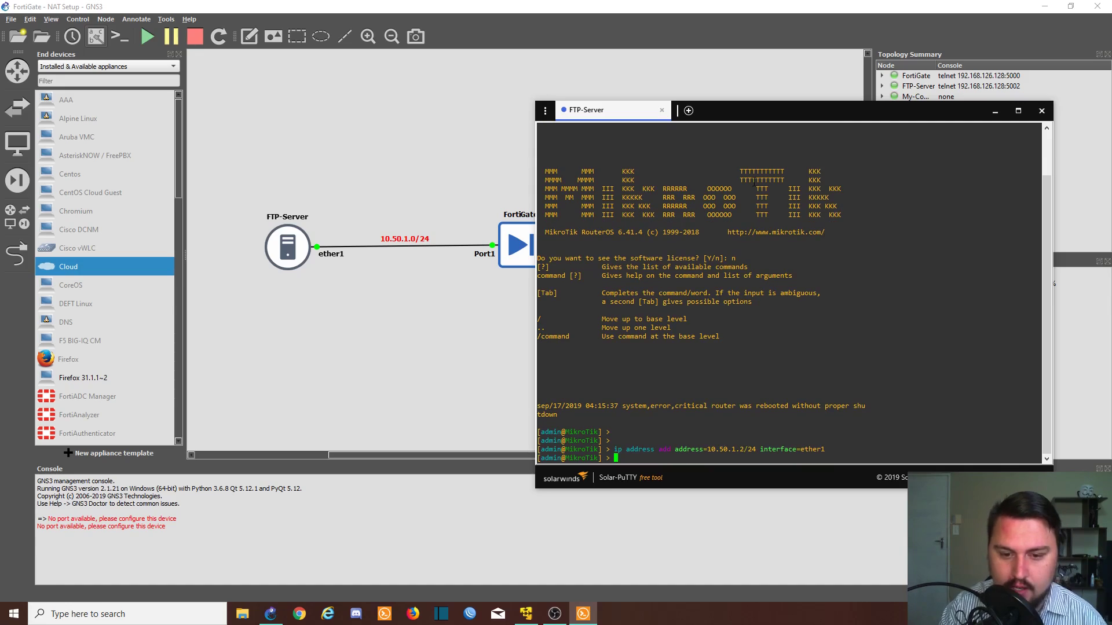
List the router's IP services, check the ftp and www rows, and close the session.
{"action": "type", "text": "ip service print"}
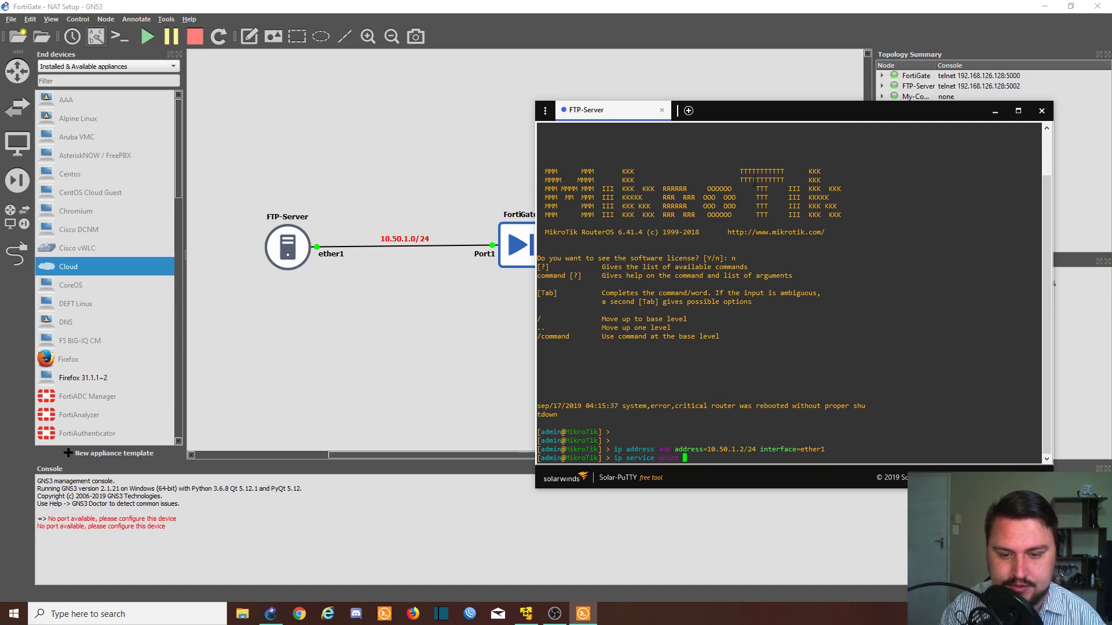
{"action": "key", "text": "Return"}
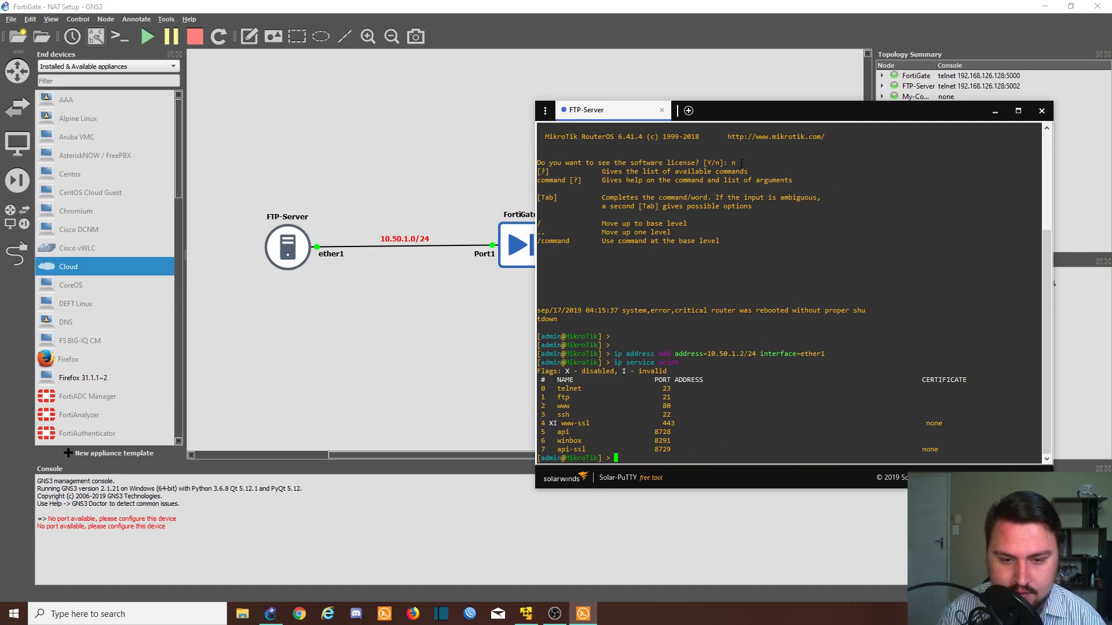
{"action": "left_click_drag", "start_coordinate": [566, 406], "coordinate": [643, 397]}
{"action": "left_click", "coordinate": [646, 398]}
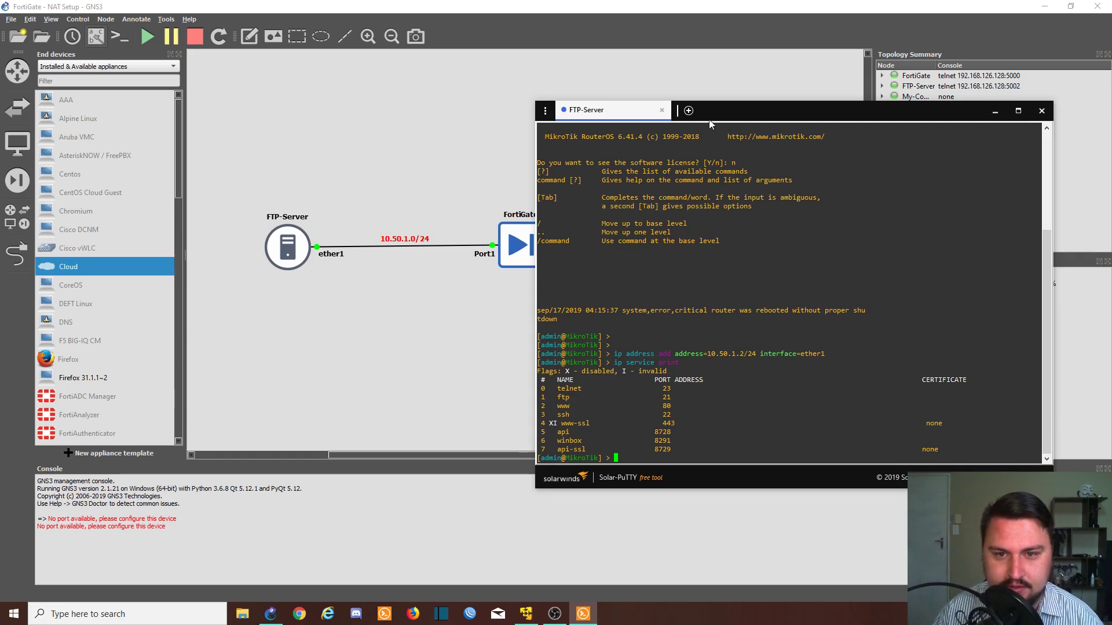
{"action": "left_click", "coordinate": [663, 113]}
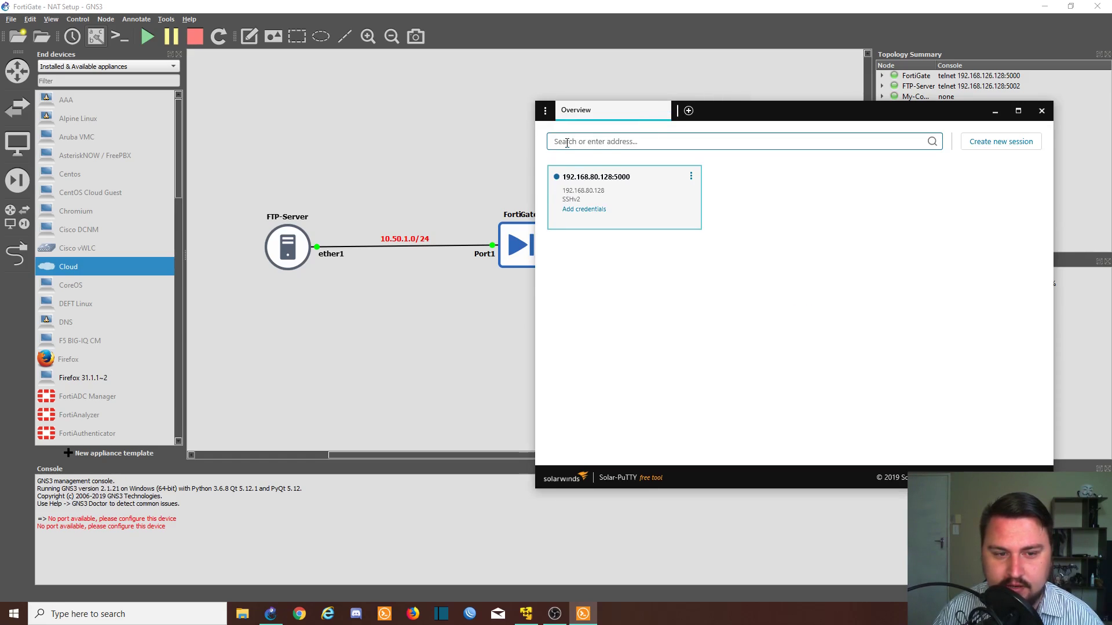
Switch from the FTP-Server session to the FortiGate console tab.
{"action": "left_click", "coordinate": [524, 255]}
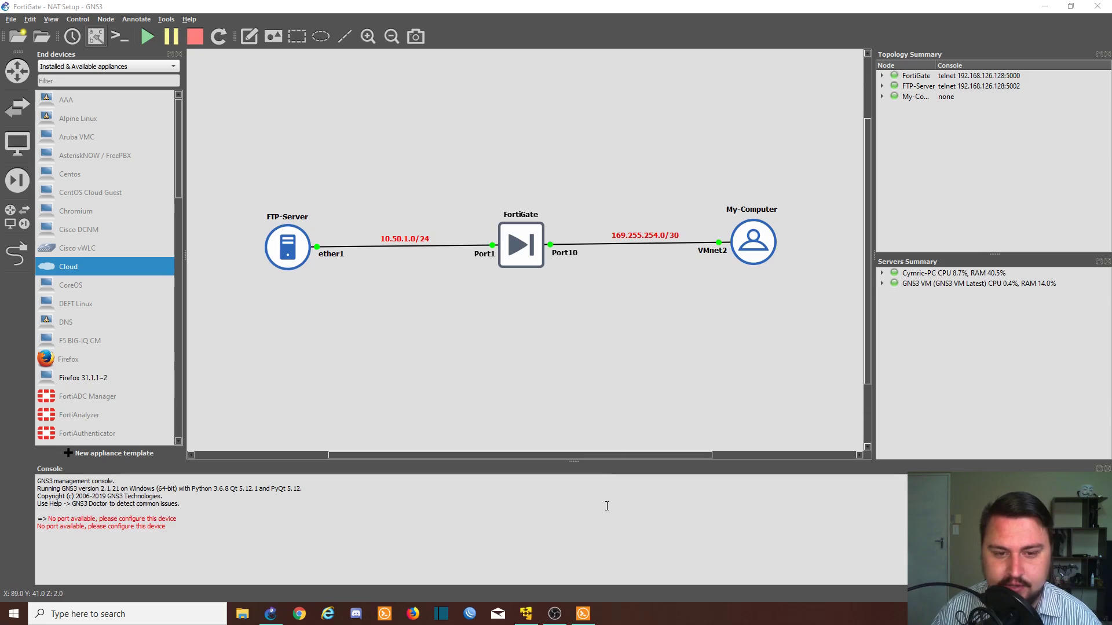
{"action": "left_click", "coordinate": [585, 612]}
Log into the FortiGate as admin and enter system interface configuration.
{"action": "type", "text": "admin"}
{"action": "key", "text": "Return"}
{"action": "key", "text": "Return"}
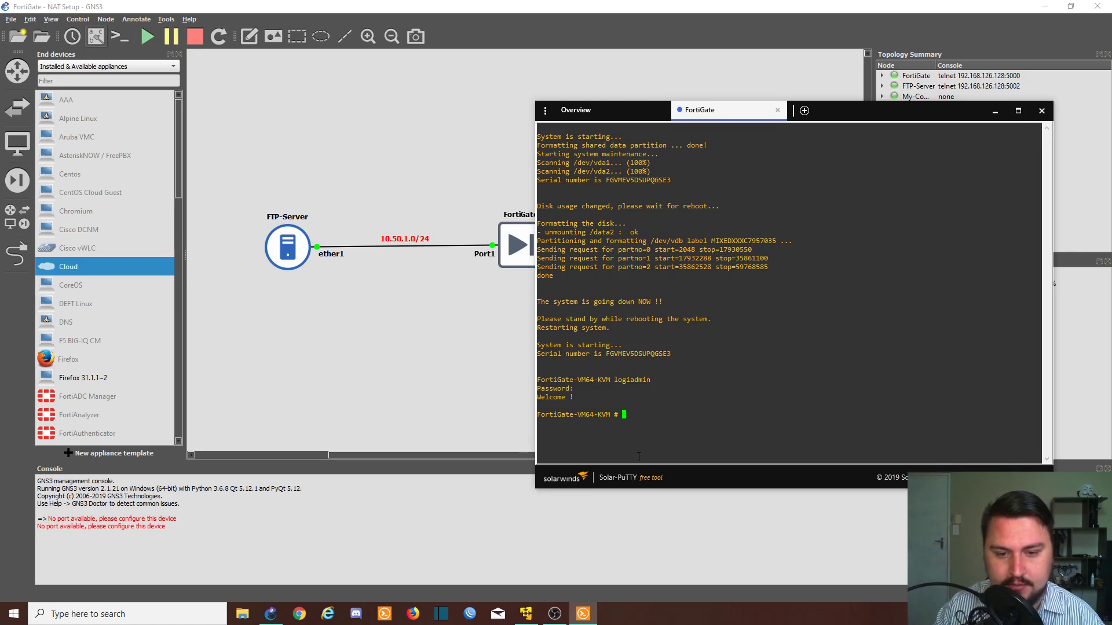
{"action": "key", "text": "Return"}
{"action": "key", "text": "Return"}
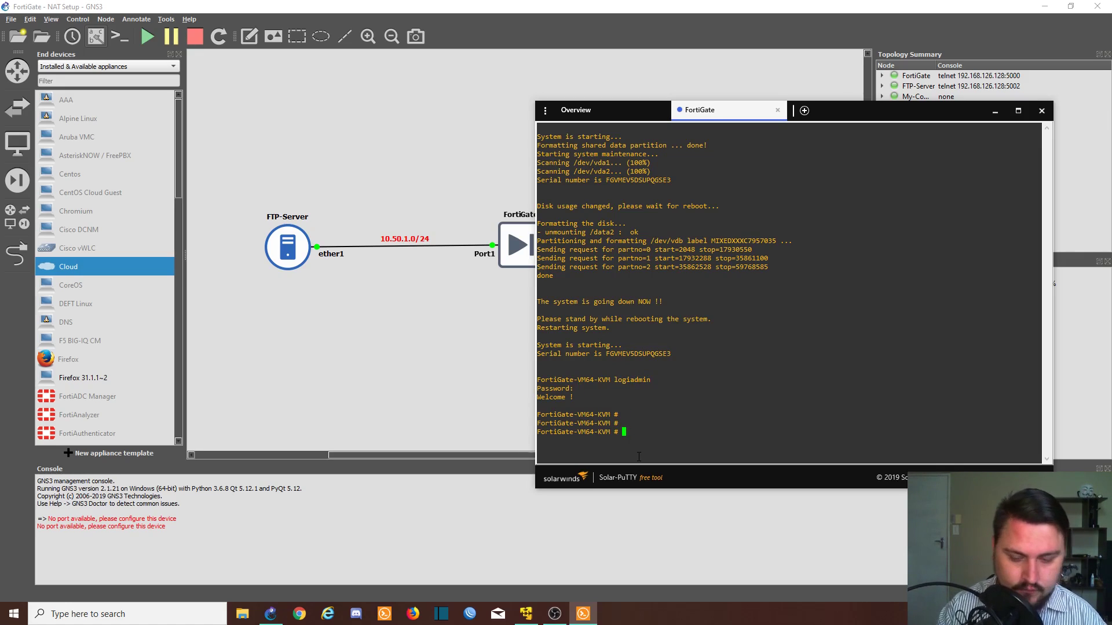
{"action": "type", "text": "config system interface"}
{"action": "key", "text": "Return"}
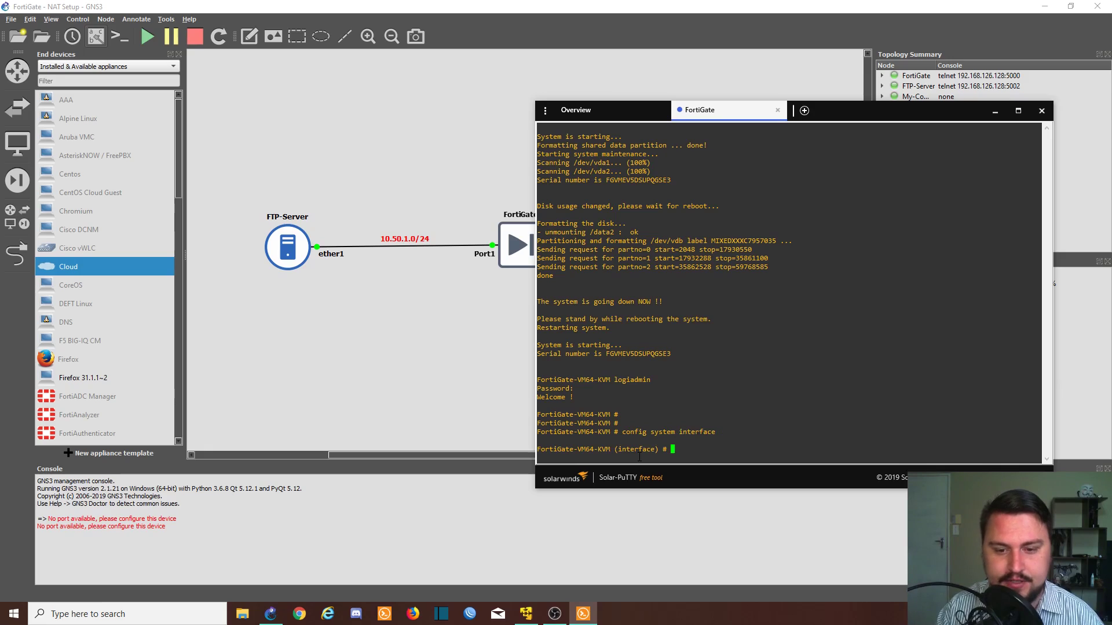
{"action": "left_click_drag", "start_coordinate": [828, 115], "coordinate": [723, 142]}
Select port1 for editing and display its current settings.
{"action": "type", "text": "edit port11"}
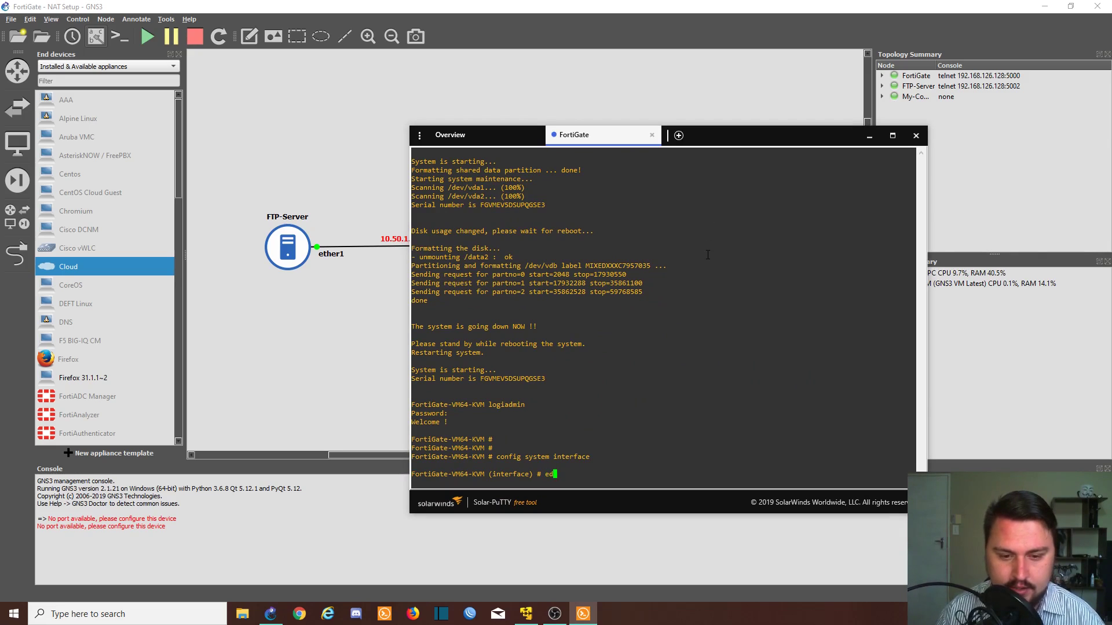
{"action": "key", "text": "BackSpace"}
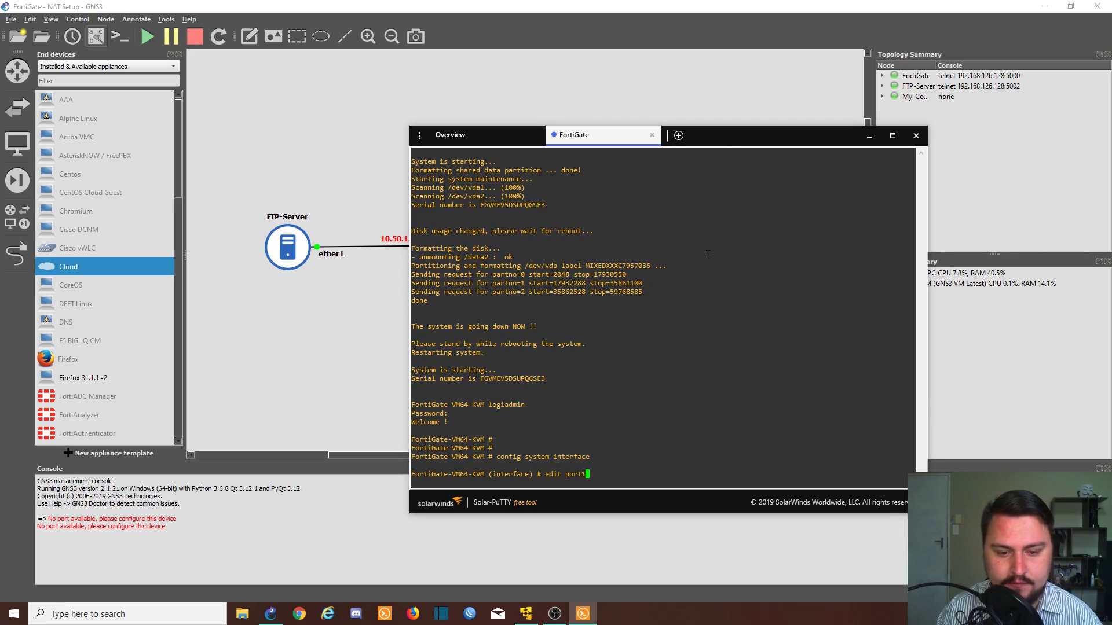
{"action": "key", "text": "Return"}
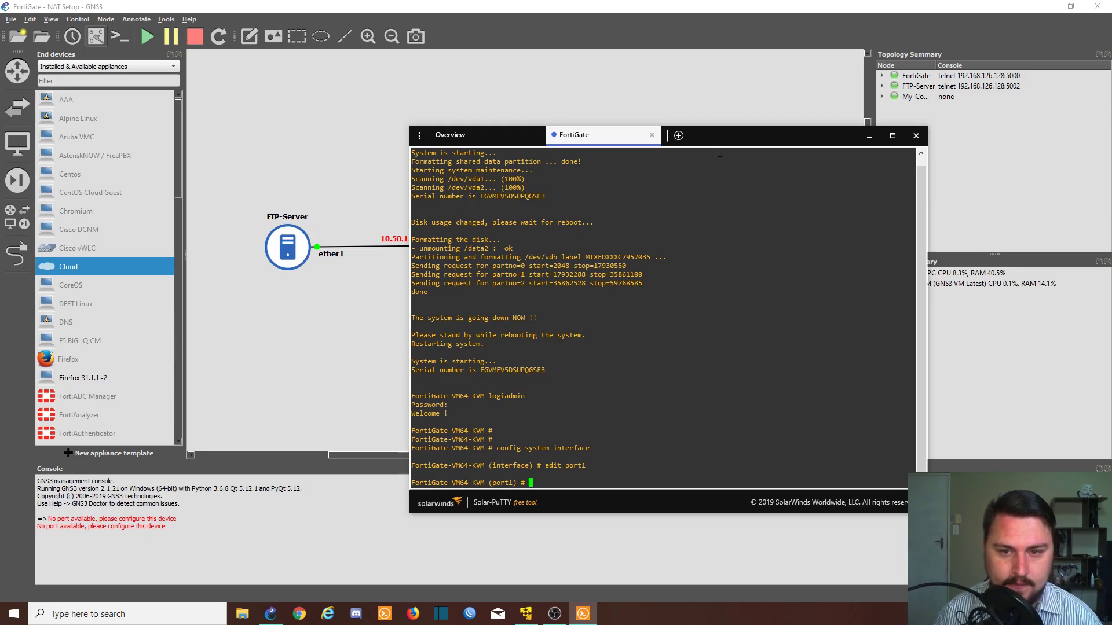
{"action": "left_click_drag", "start_coordinate": [728, 135], "coordinate": [685, 140]}
{"action": "type", "text": "show"}
{"action": "key", "text": "Return"}
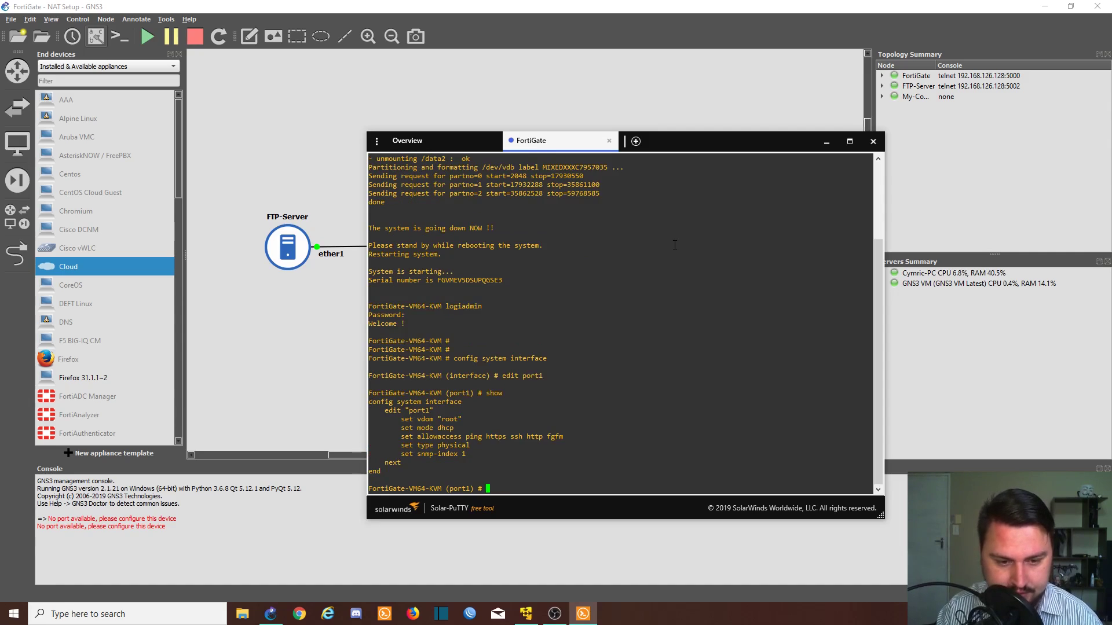
Set port1 to static mode with IP 10.50.1.1/24 and save the changes.
{"action": "type", "text": "set mode "}
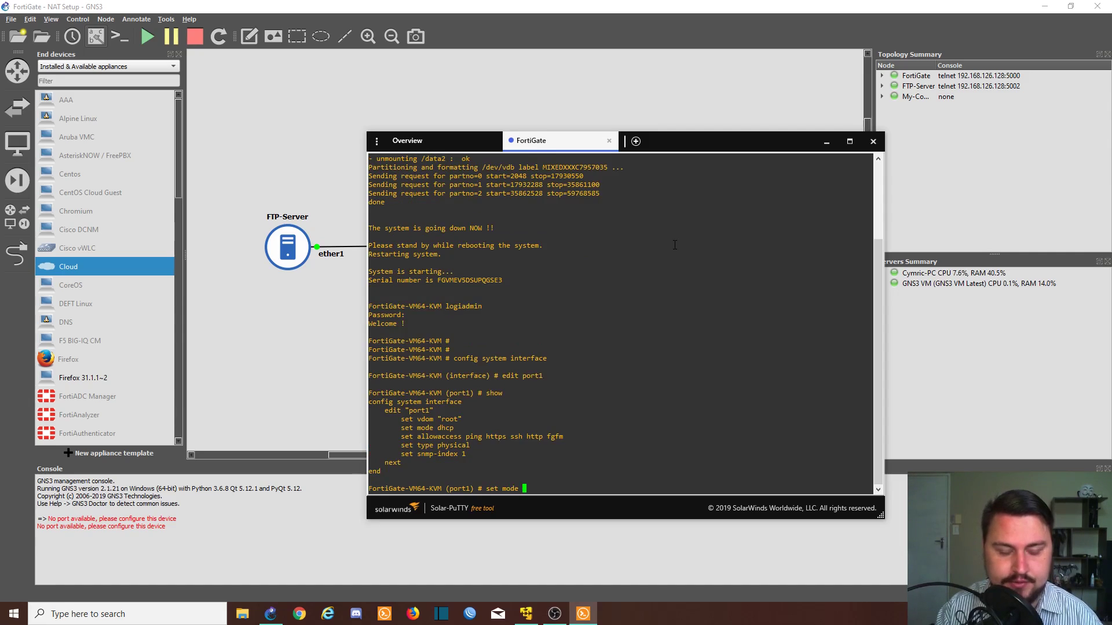
{"action": "type", "text": "static"}
{"action": "key", "text": "Return"}
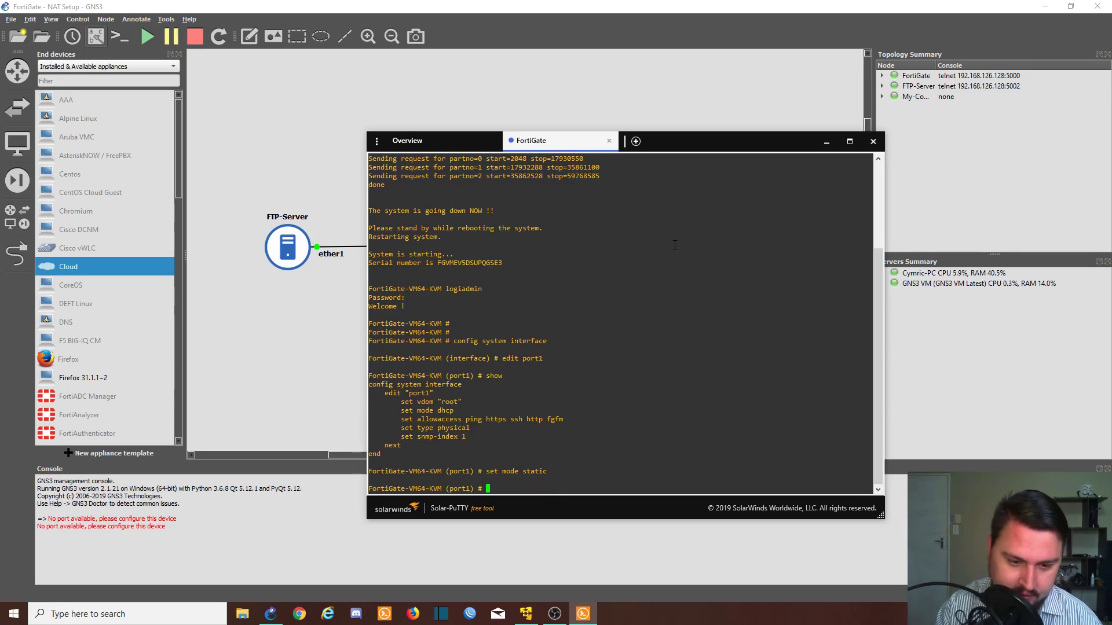
{"action": "type", "text": "set ip 10."}
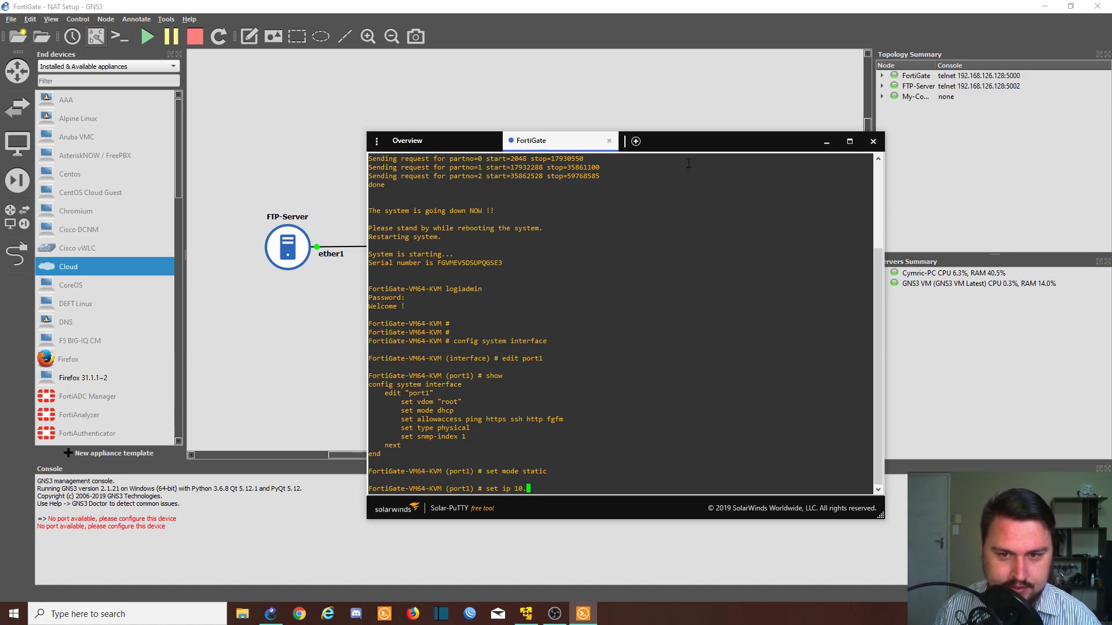
{"action": "left_click_drag", "start_coordinate": [685, 145], "coordinate": [770, 186]}
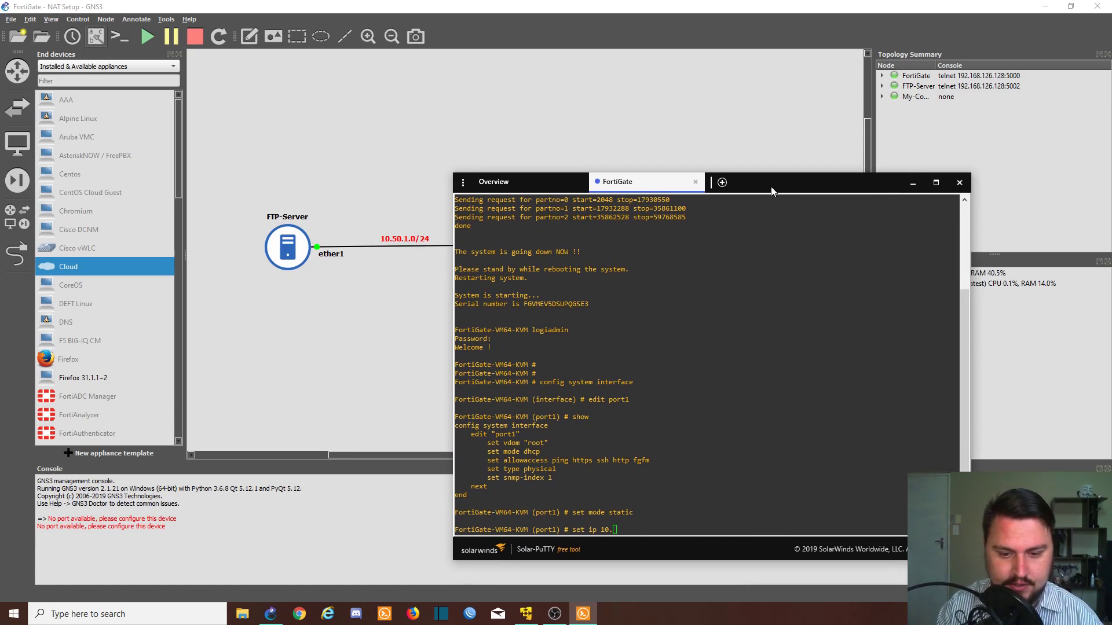
{"action": "type", "text": "50."}
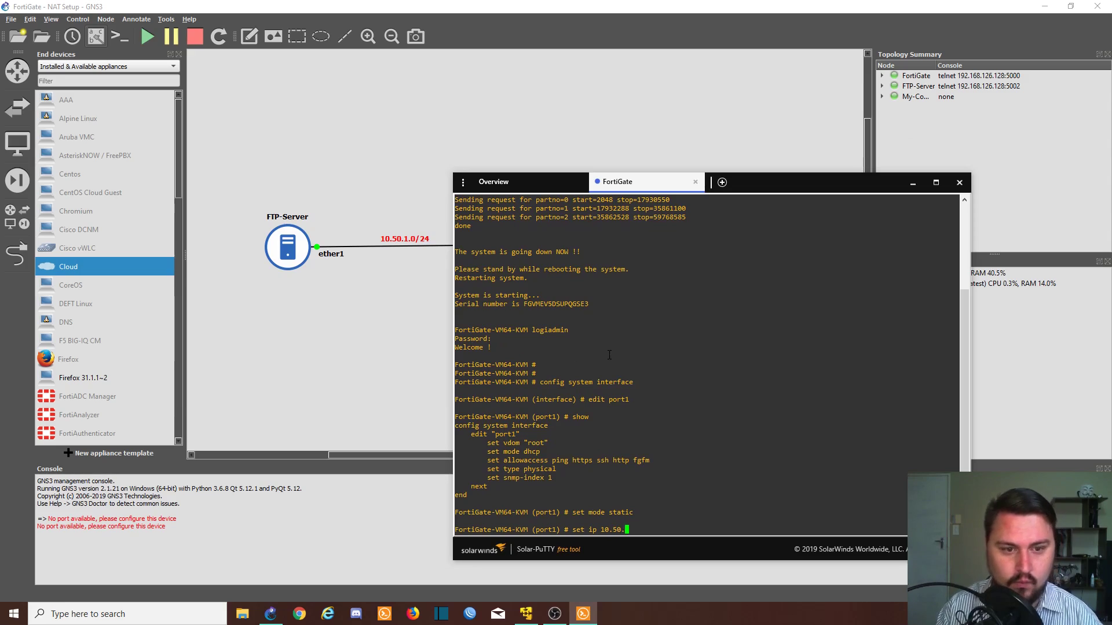
{"action": "type", "text": "1.1/24"}
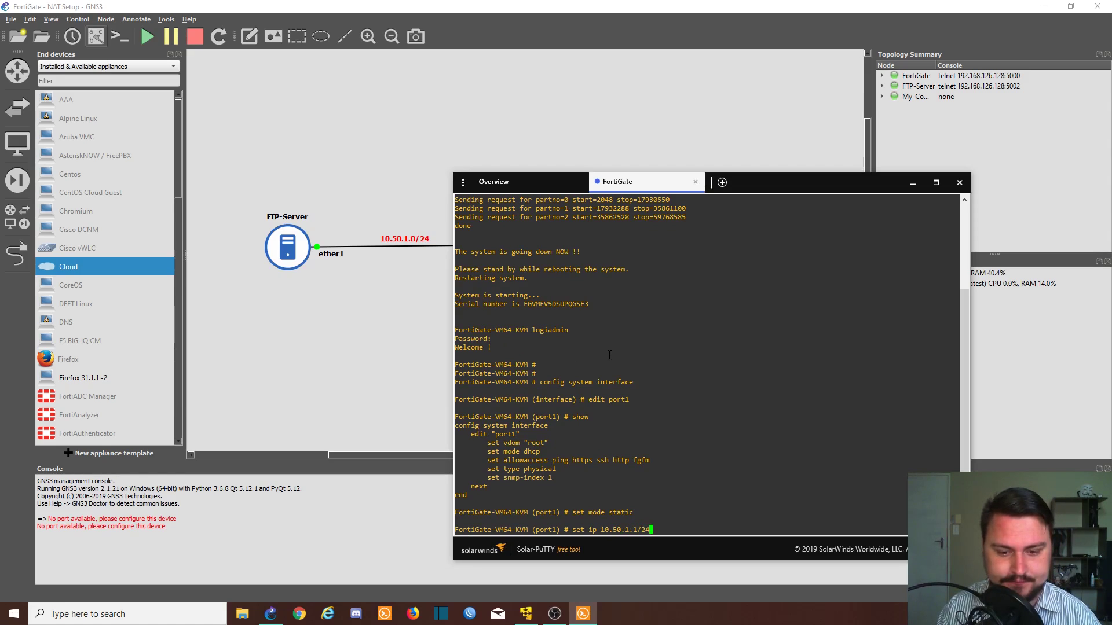
{"action": "key", "text": "Return"}
{"action": "type", "text": "next"}
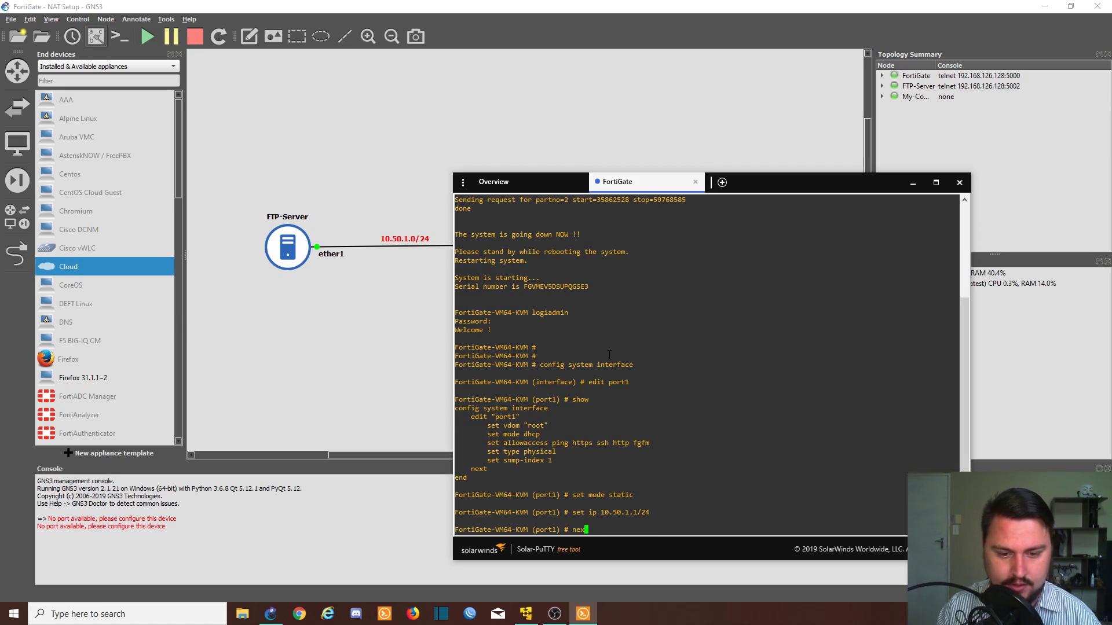
{"action": "key", "text": "Return"}
{"action": "type", "text": "end"}
{"action": "key", "text": "Return"}
{"action": "key", "text": "Return"}
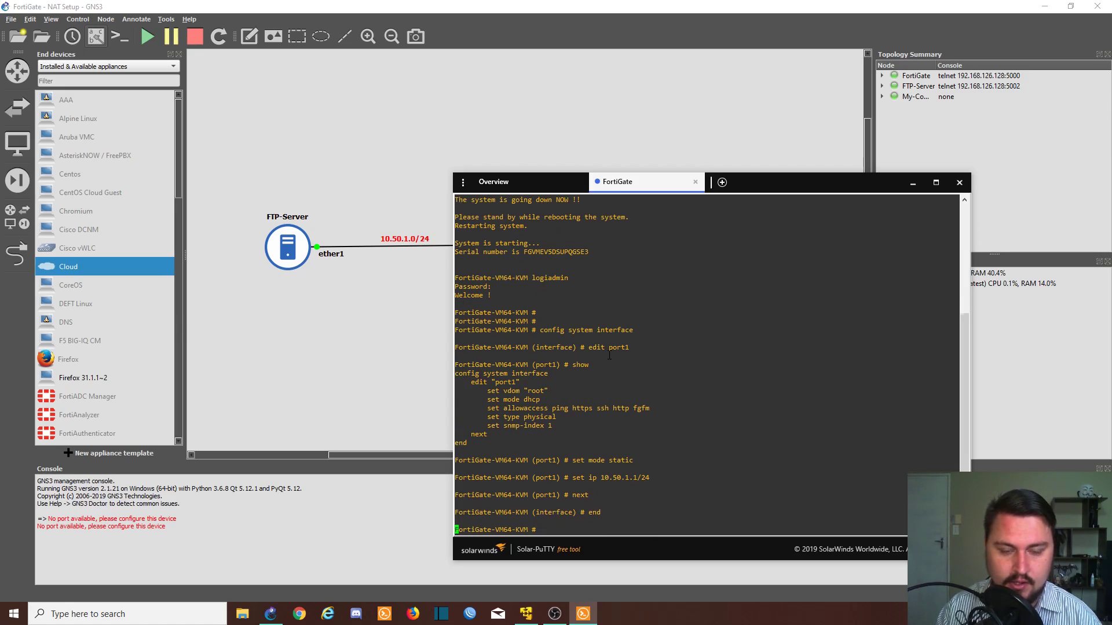
{"action": "left_click", "coordinate": [284, 245]}
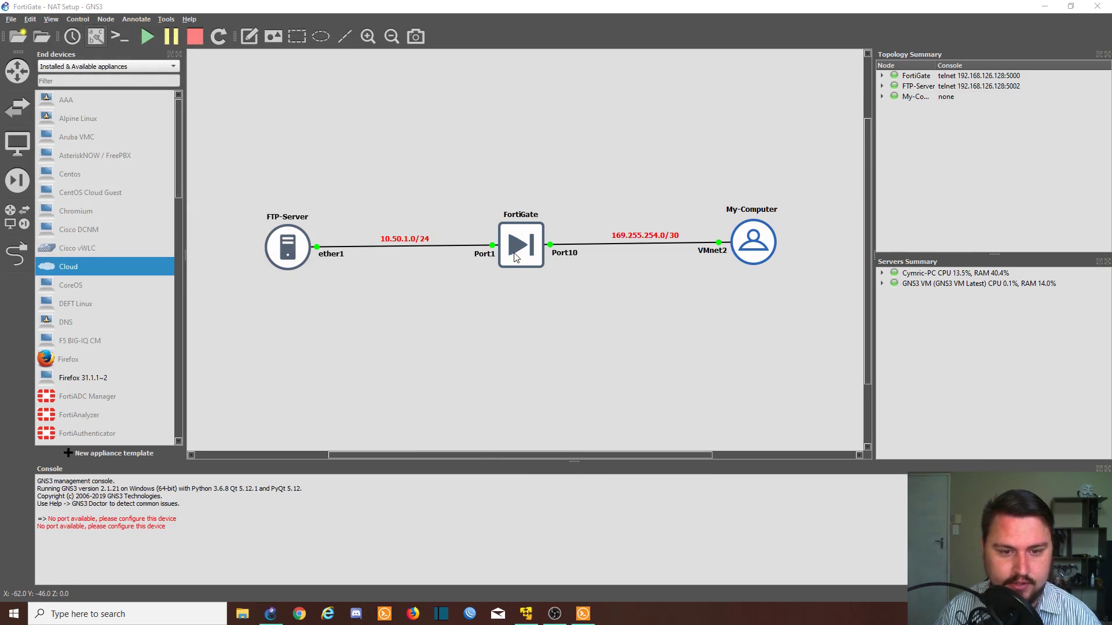
Add a MikroTik default route 0.0.0.0/0 via gateway 10.50.1.1, then close that session.
{"action": "left_click", "coordinate": [584, 613]}
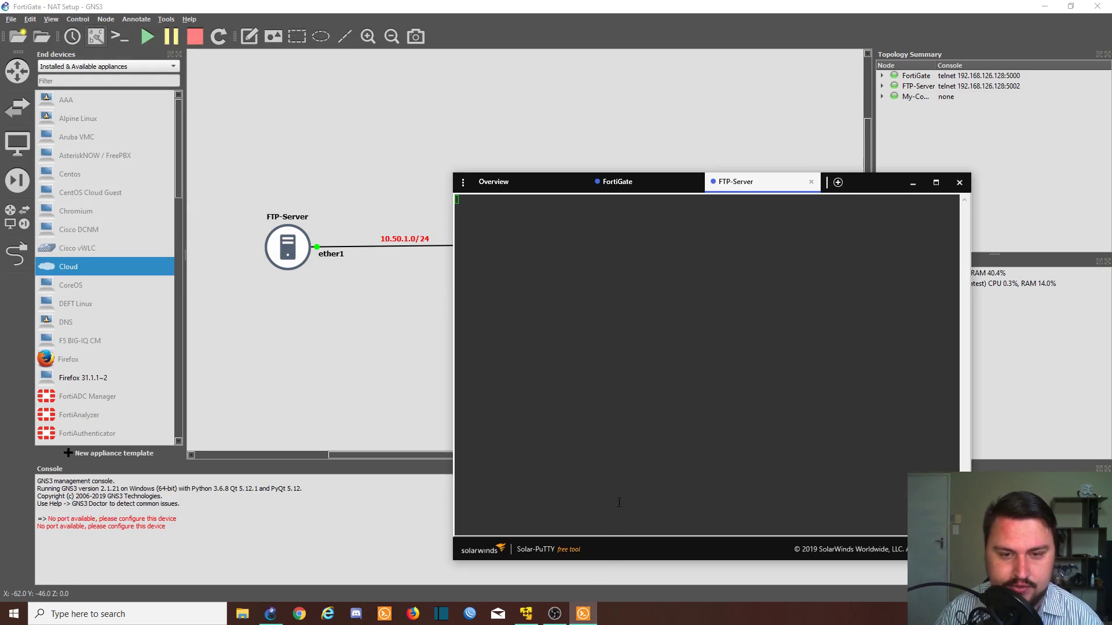
{"action": "key", "text": "Return"}
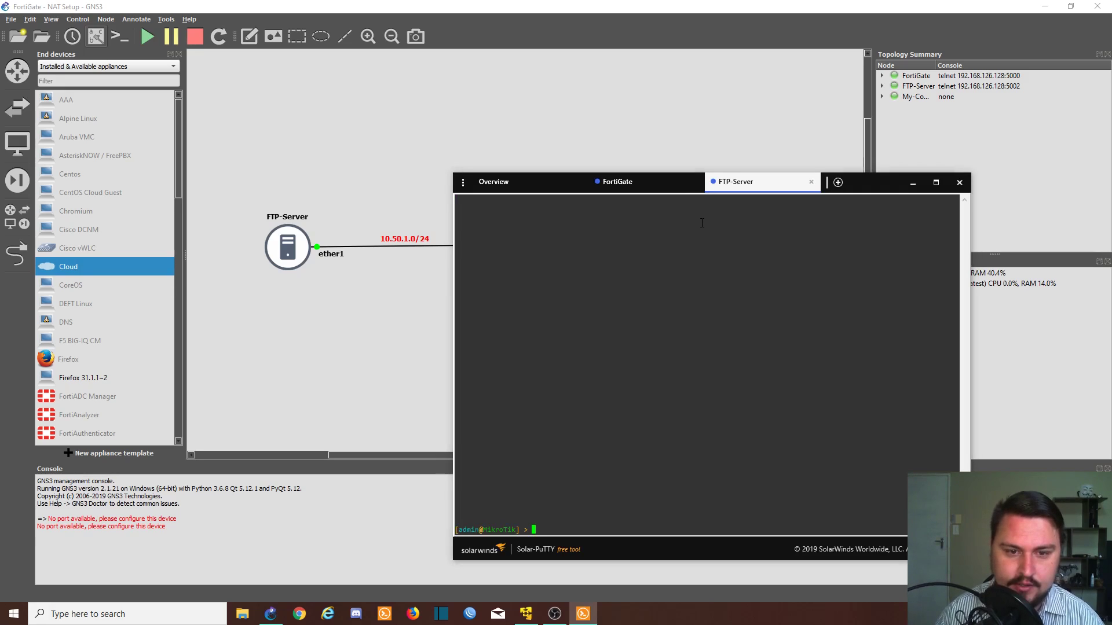
{"action": "key", "text": "Return"}
{"action": "key", "text": "Return"}
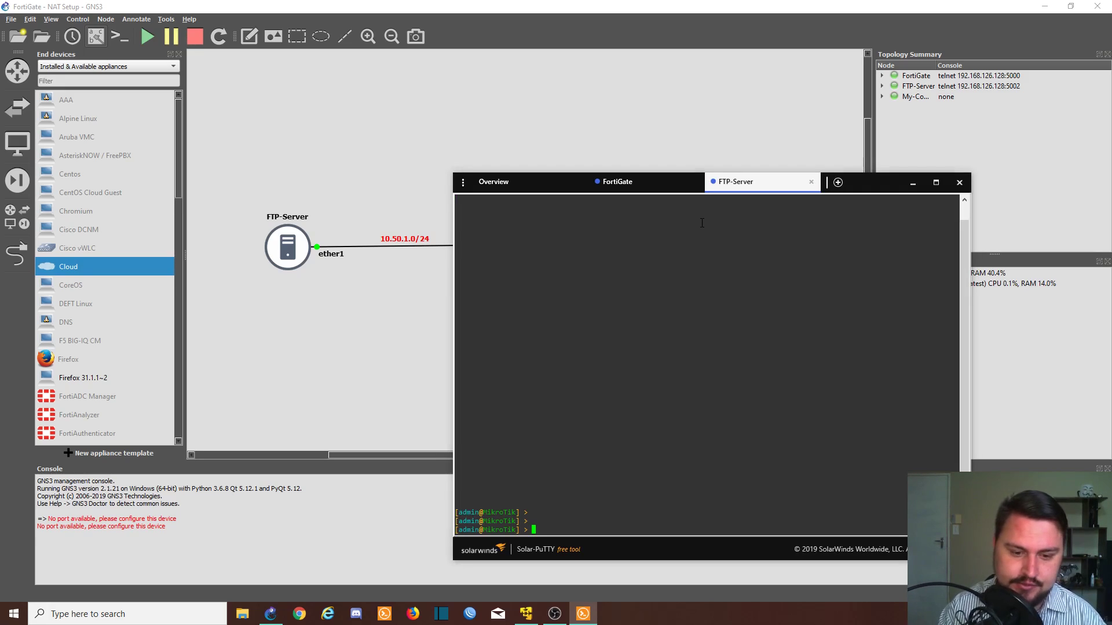
{"action": "type", "text": "ip rout"}
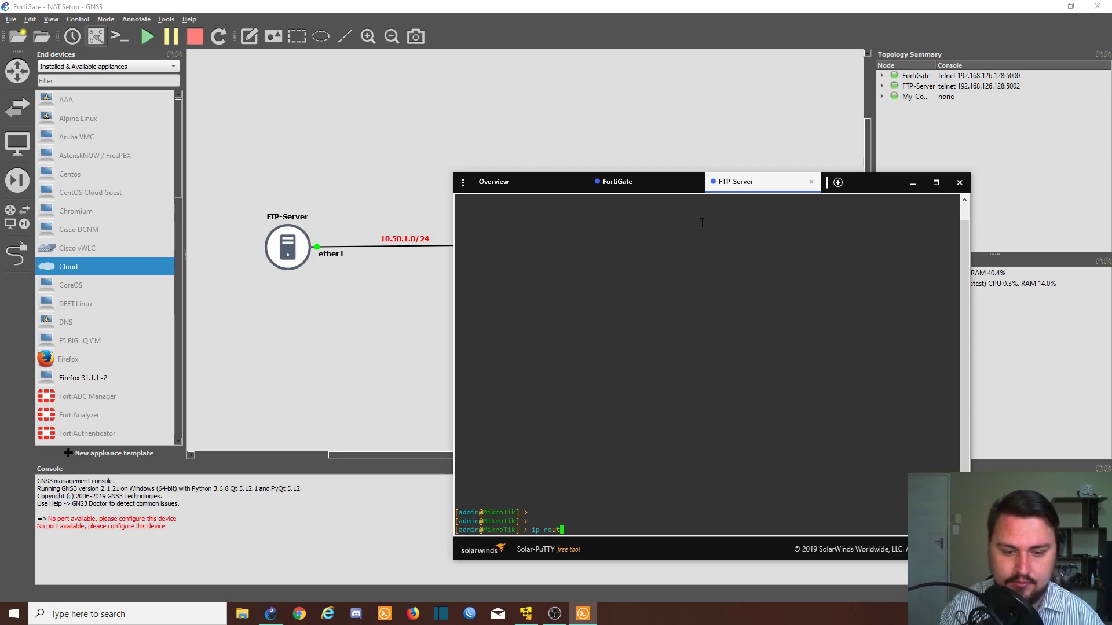
{"action": "type", "text": "e add dst-address="}
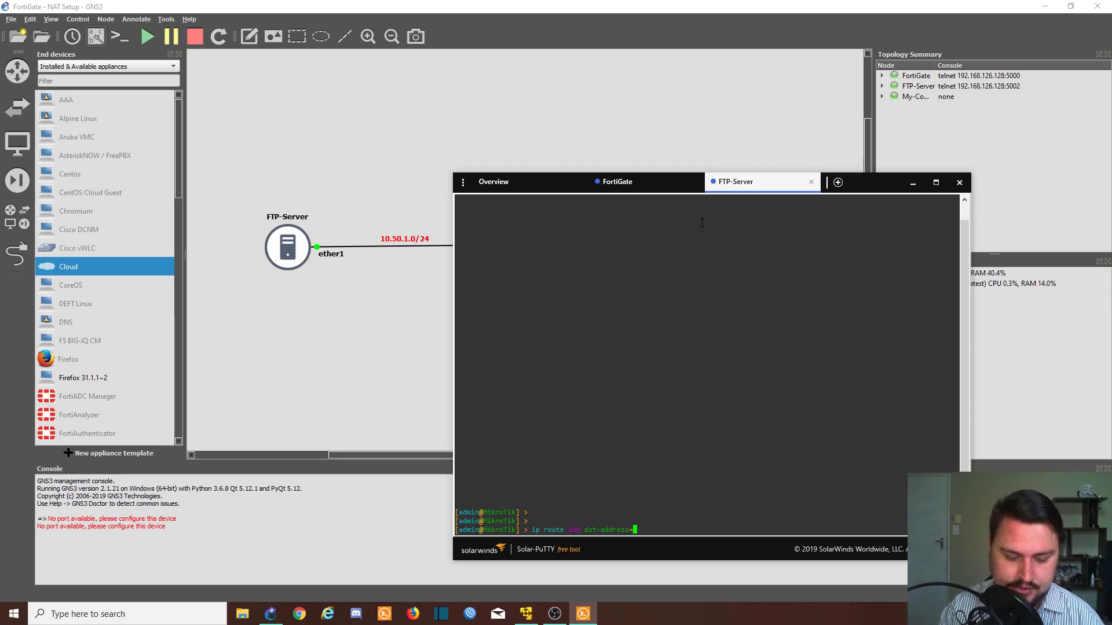
{"action": "type", "text": "0.0.0.0/0"}
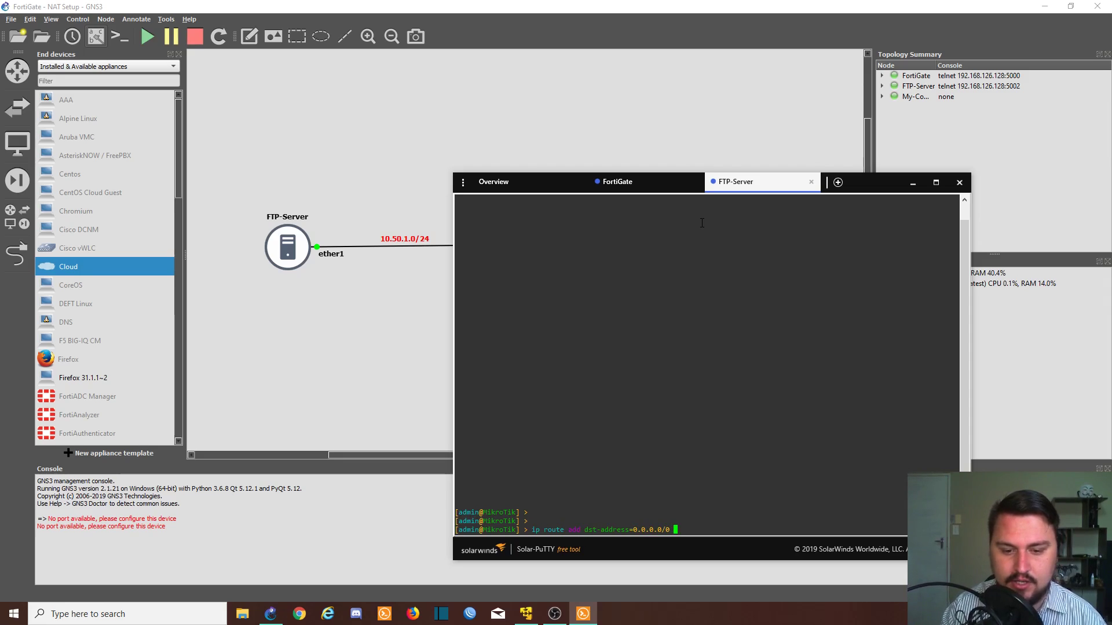
{"action": "type", "text": "gateway="}
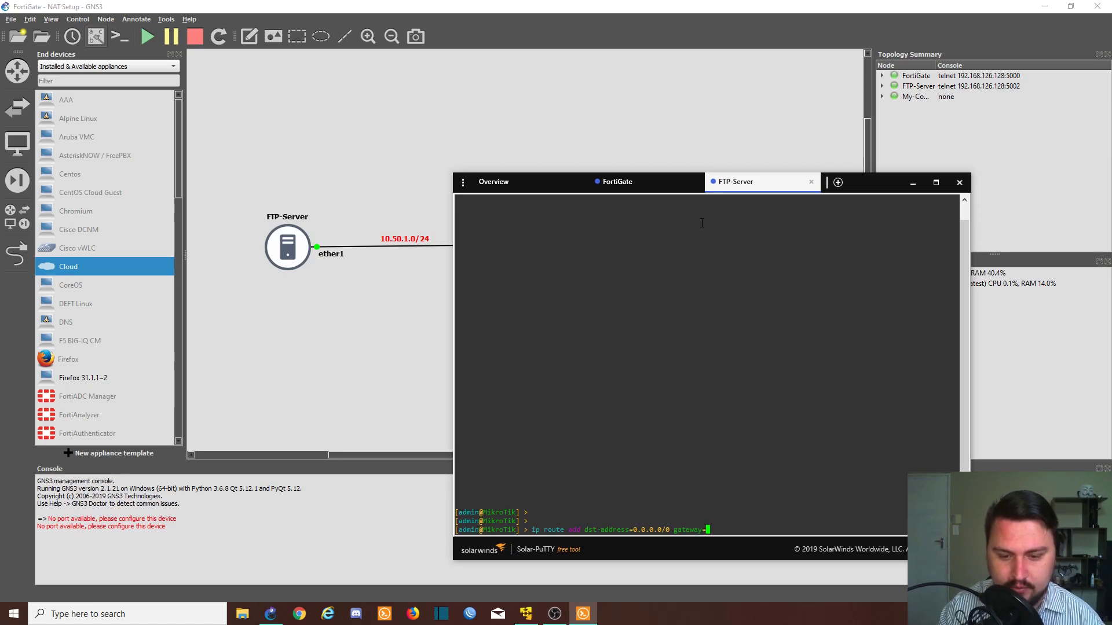
{"action": "type", "text": "10.50.1.1."}
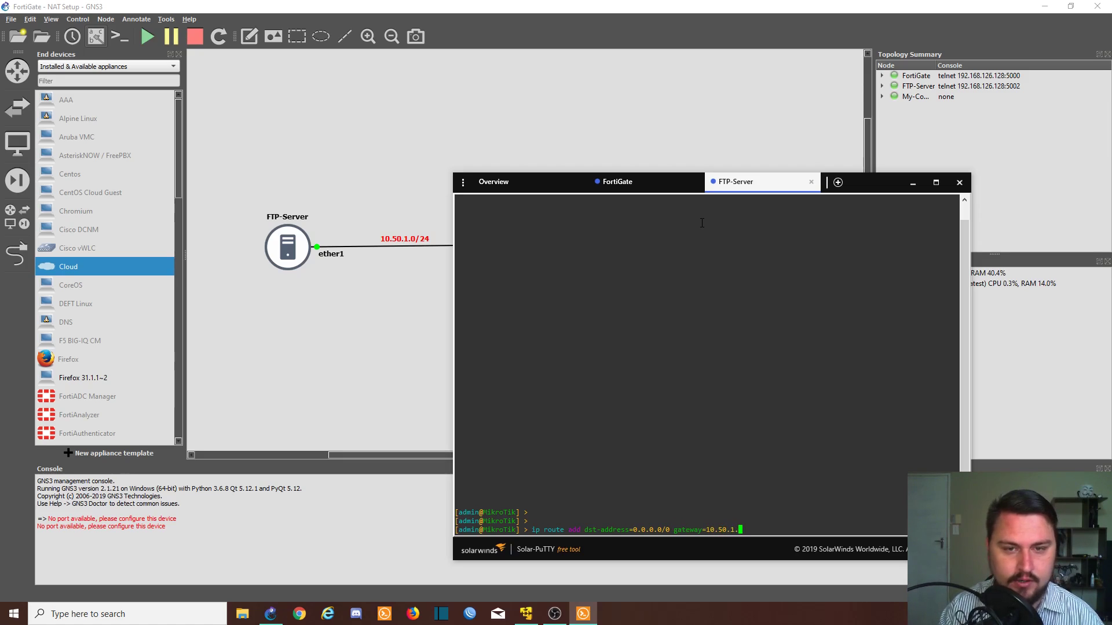
{"action": "key", "text": "Return"}
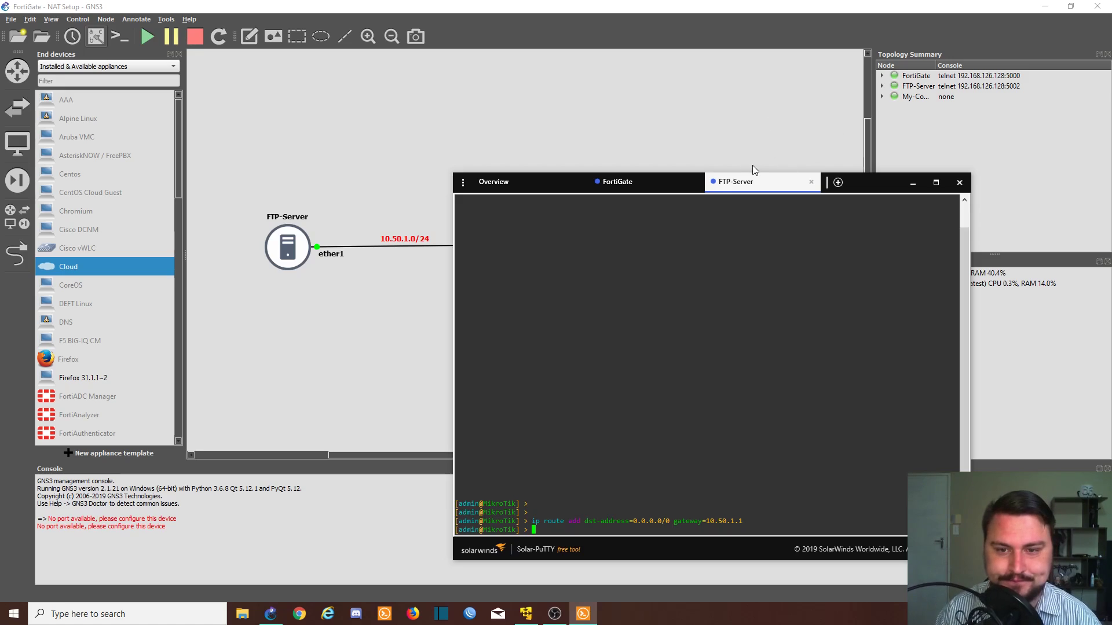
{"action": "middle_click", "coordinate": [758, 181]}
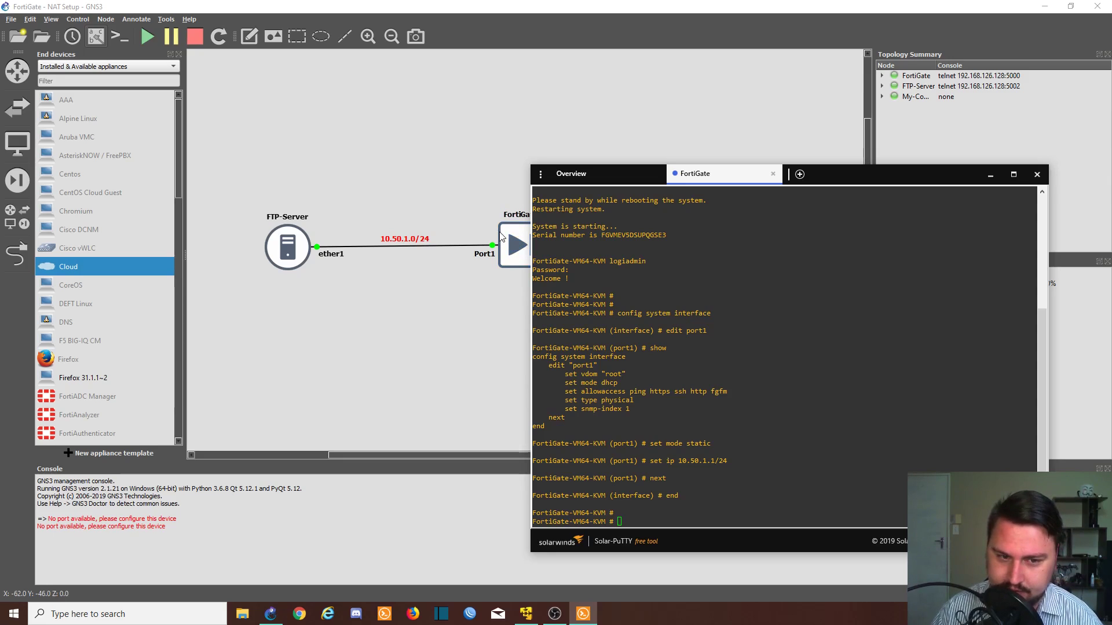
Ping 10.50.1.2 from the FortiGate and stop it to view 0% loss statistics.
{"action": "left_click_drag", "start_coordinate": [821, 176], "coordinate": [804, 152]}
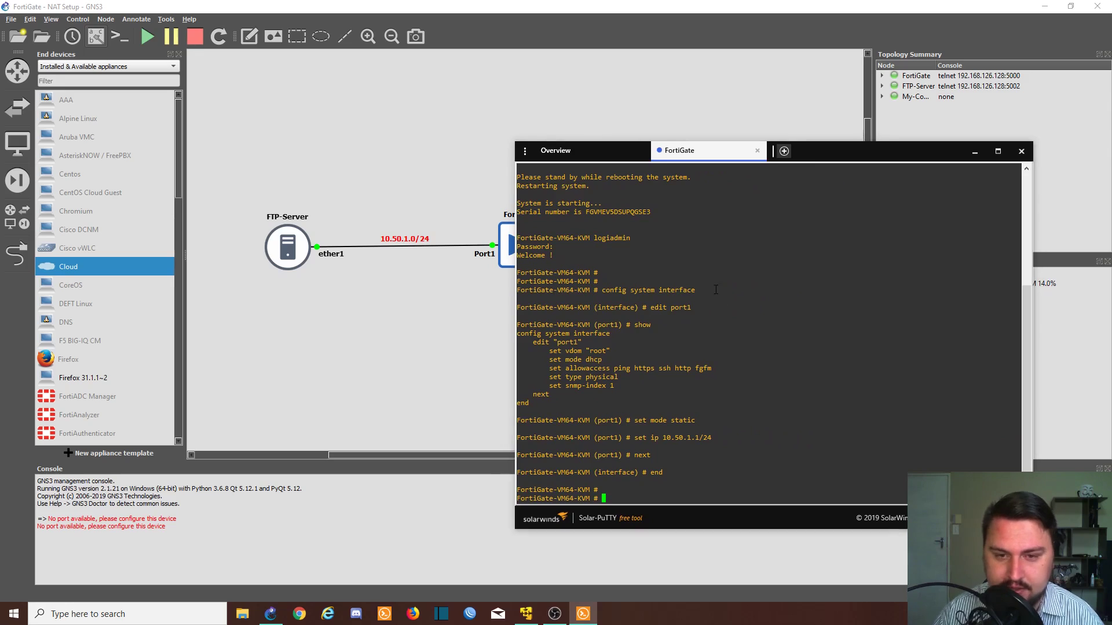
{"action": "type", "text": "execute ping"}
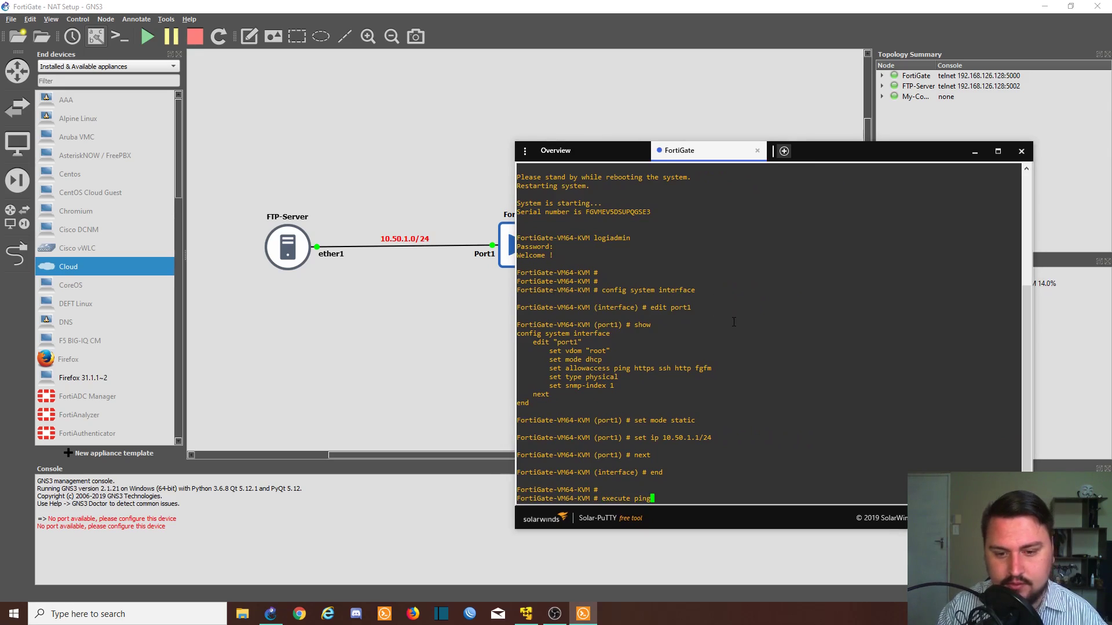
{"action": "type", "text": " 10.50.1.1"}
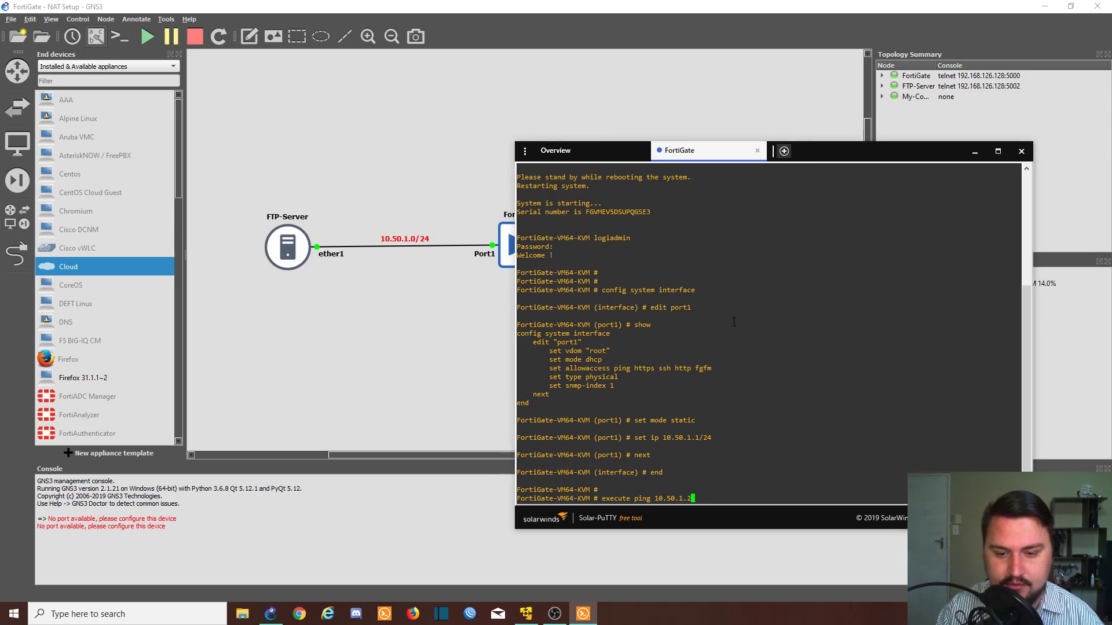
{"action": "key", "text": "Return"}
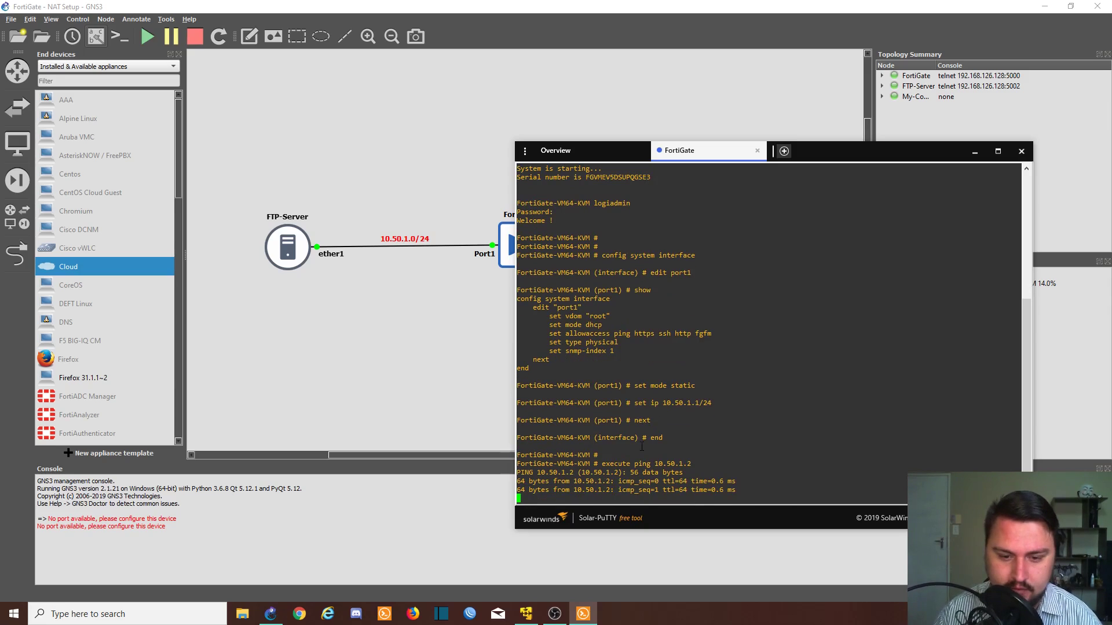
{"action": "double_click", "coordinate": [608, 473]}
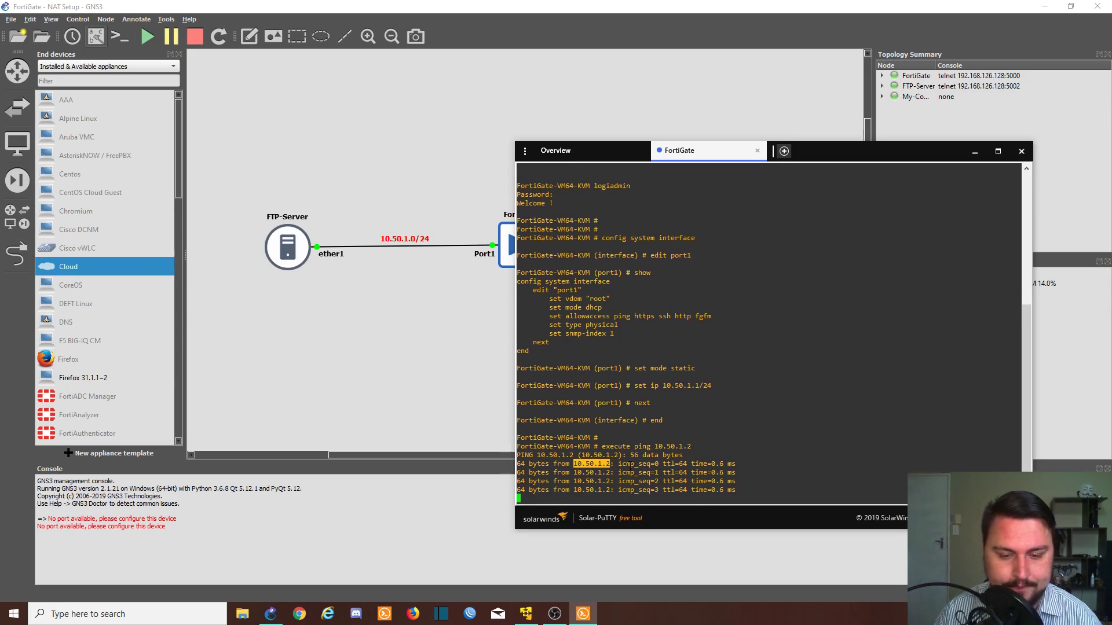
{"action": "key", "text": "ctrl+c"}
Enter FortiGate system interface configuration mode with 'config system interface'.
{"action": "type", "text": "ed"}
{"action": "key", "text": "BackSpace"}
{"action": "key", "text": "BackSpace"}
{"action": "type", "text": "config system interface"}
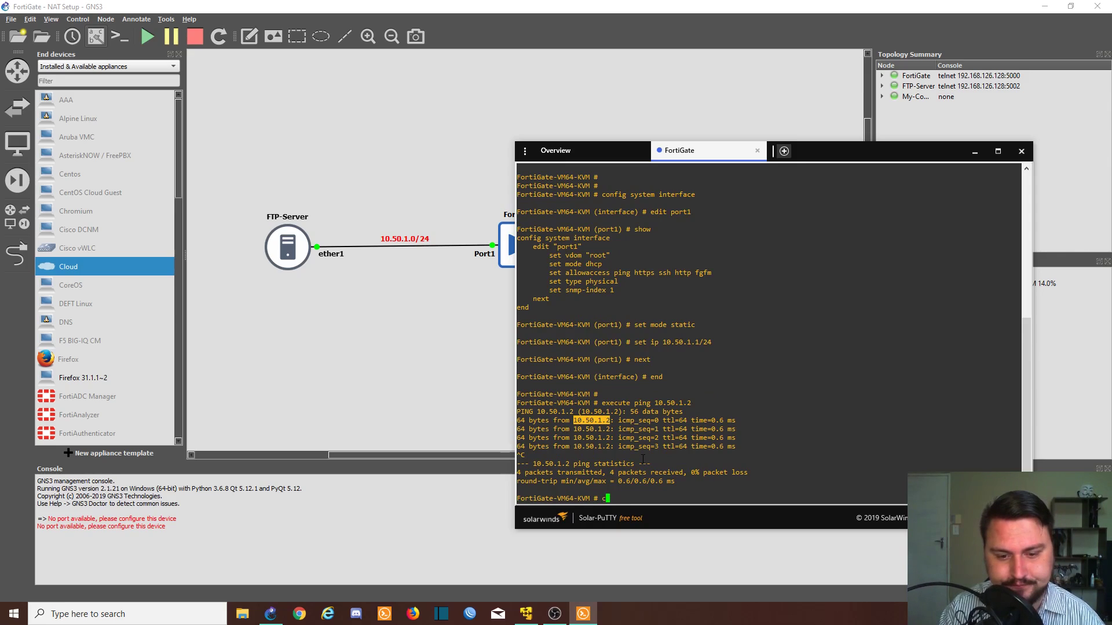
{"action": "key", "text": "Return"}
Make port10 static with IP 169.255.254.1/30, then commit with next and end.
{"action": "type", "text": "edit port1"}
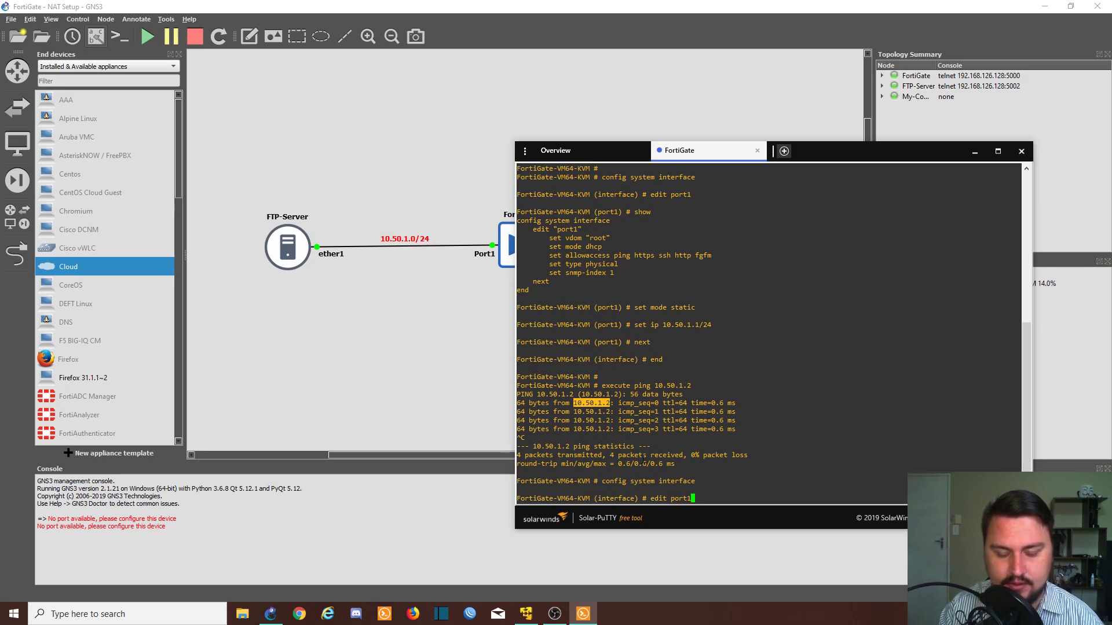
{"action": "type", "text": "0"}
{"action": "key", "text": "Return"}
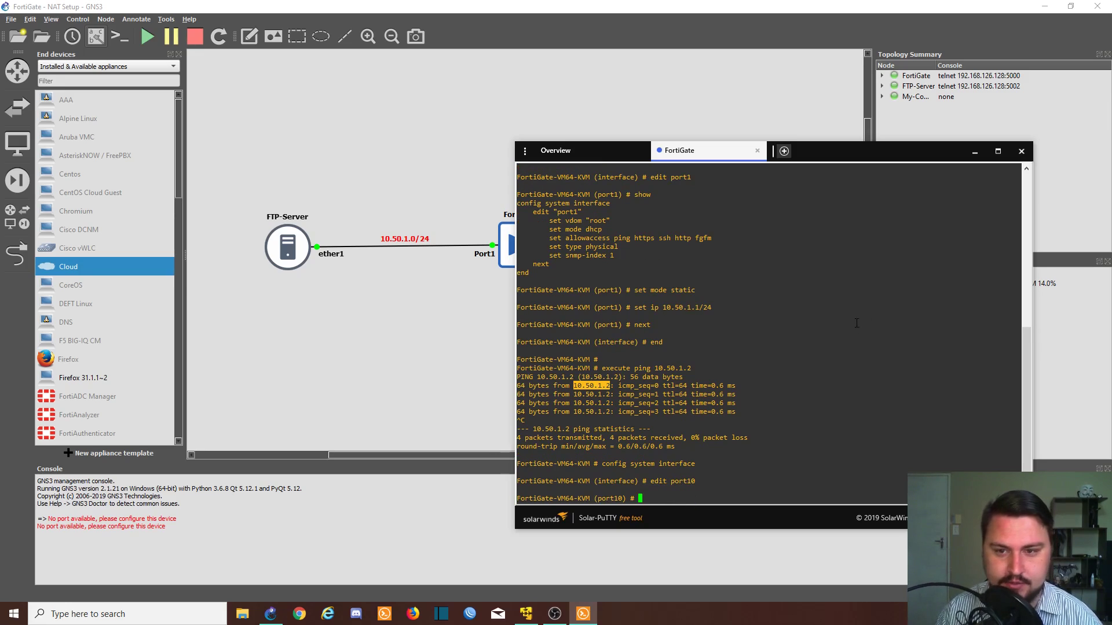
{"action": "left_click_drag", "start_coordinate": [856, 155], "coordinate": [713, 178]}
{"action": "type", "text": "s"}
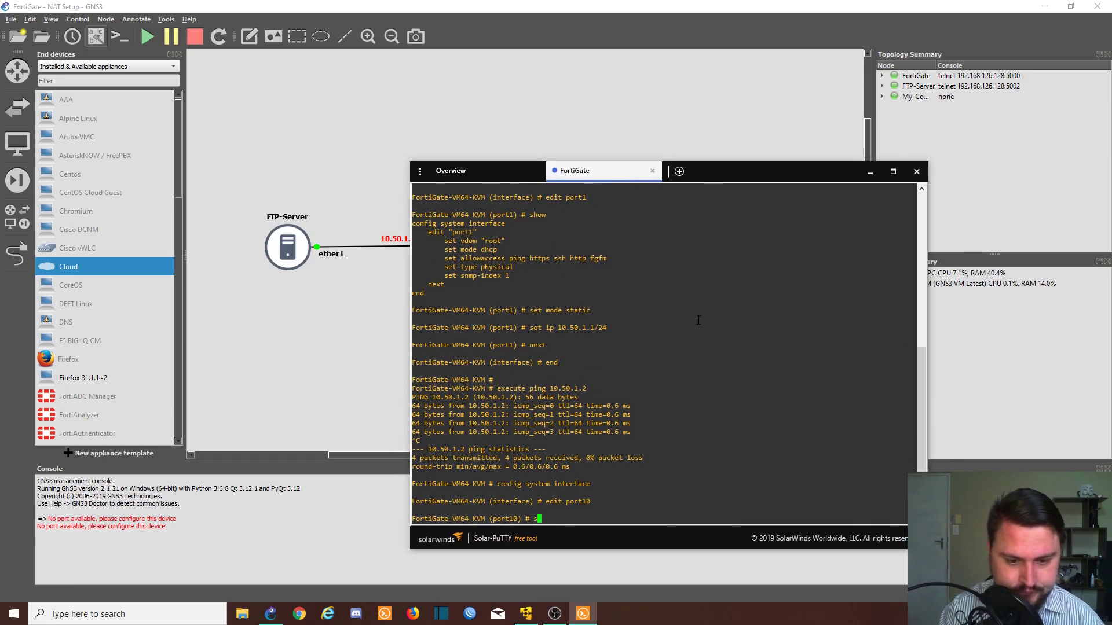
{"action": "type", "text": "et "}
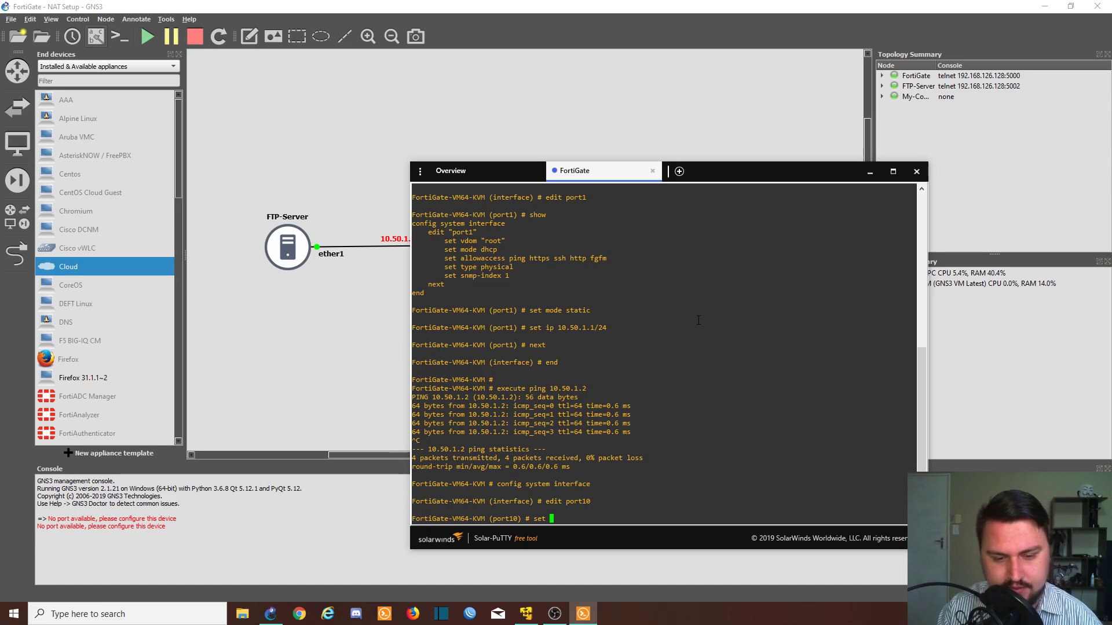
{"action": "type", "text": "mode static"}
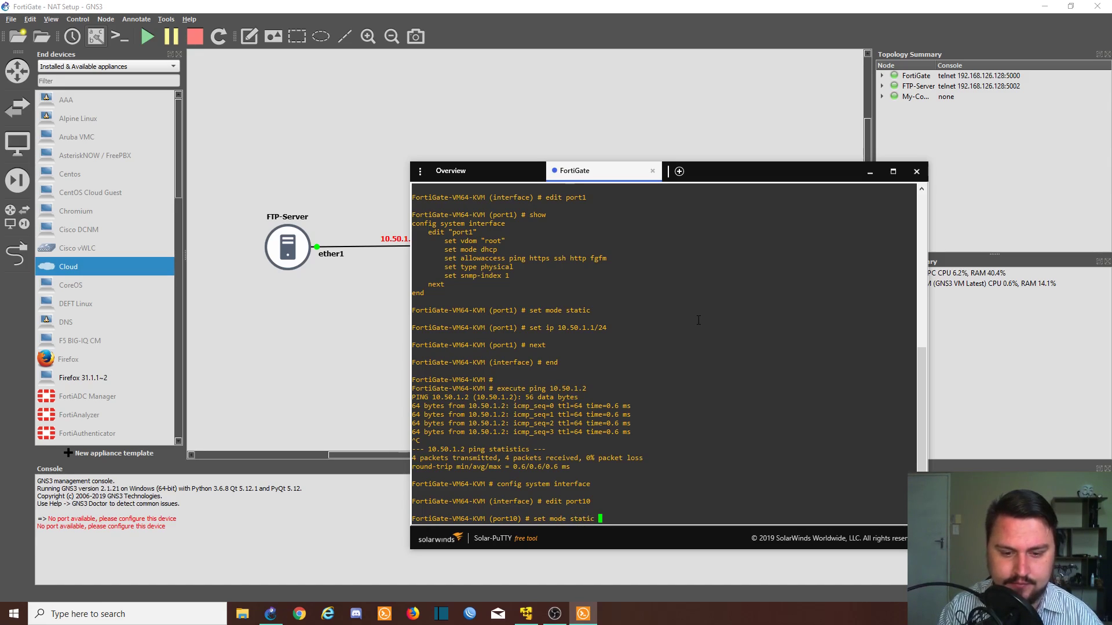
{"action": "key", "text": "Return"}
{"action": "type", "text": "set "}
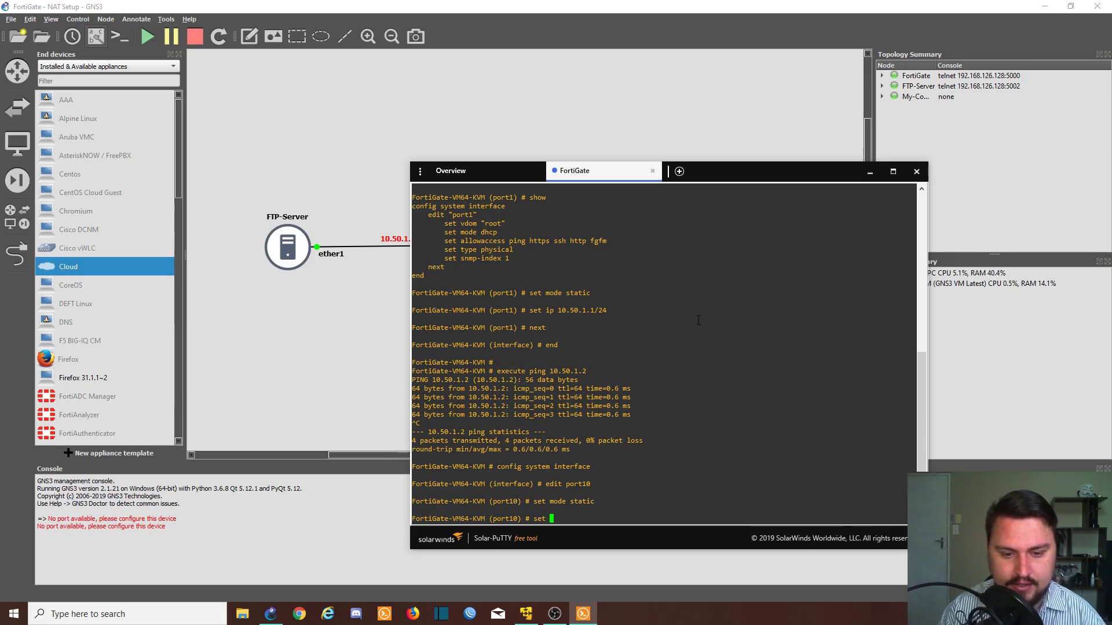
{"action": "type", "text": "ip"}
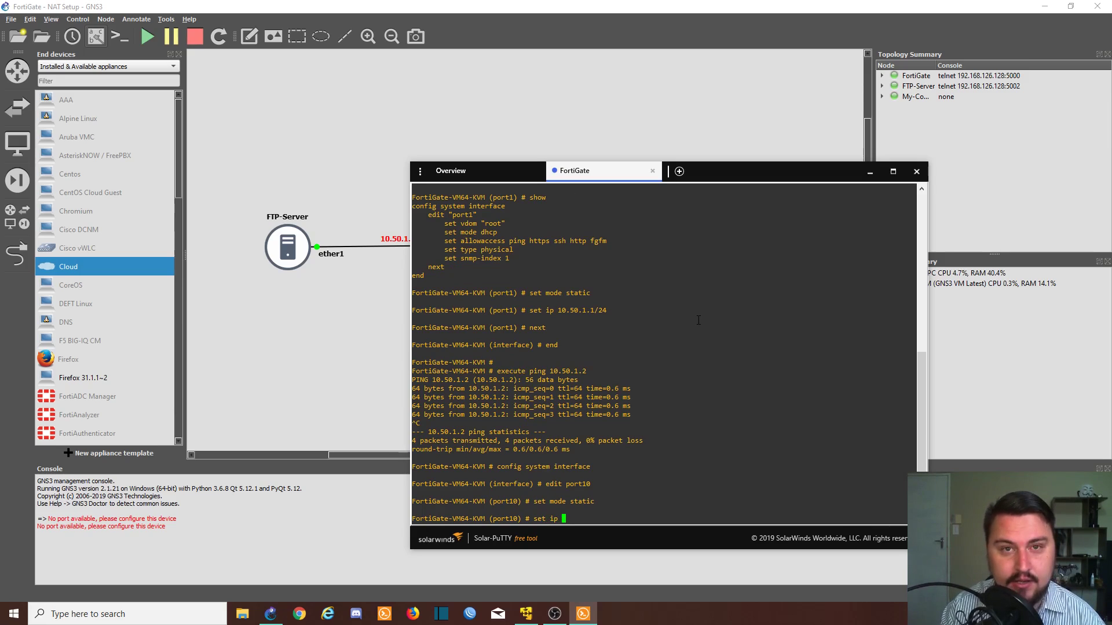
{"action": "left_click_drag", "start_coordinate": [713, 178], "coordinate": [422, 188]}
{"action": "type", "text": "1"}
{"action": "type", "text": "69."}
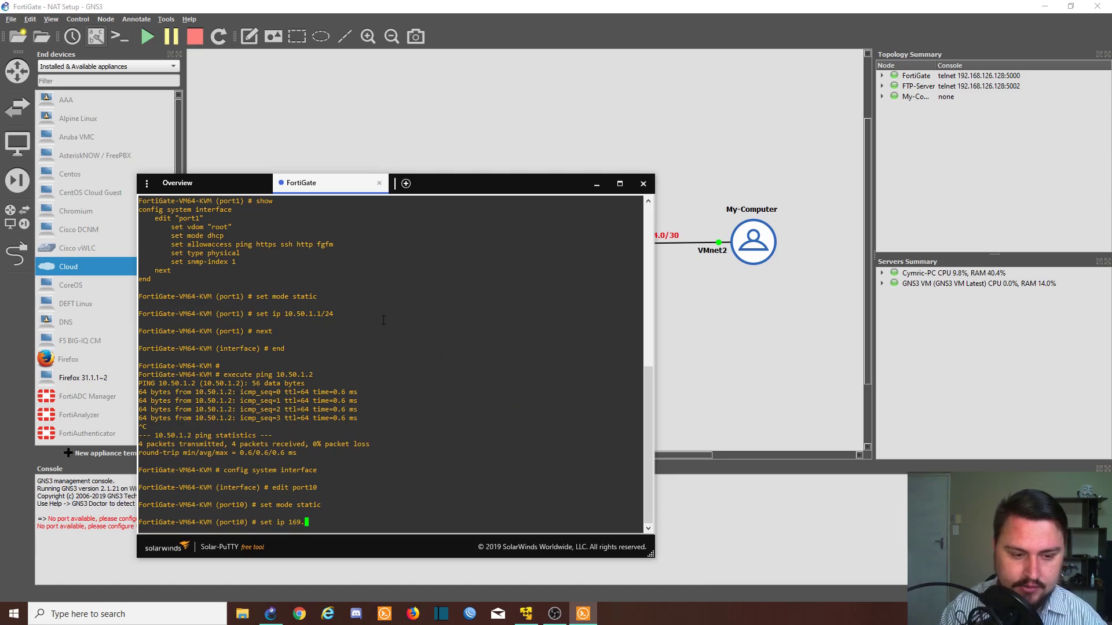
{"action": "type", "text": "255.254."}
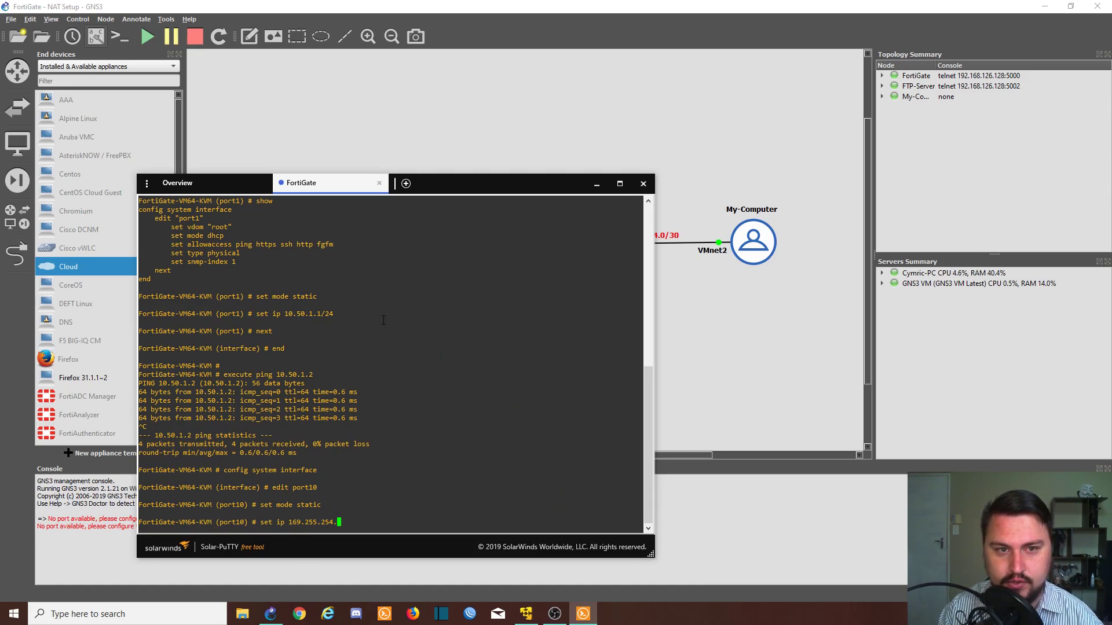
{"action": "type", "text": "1"}
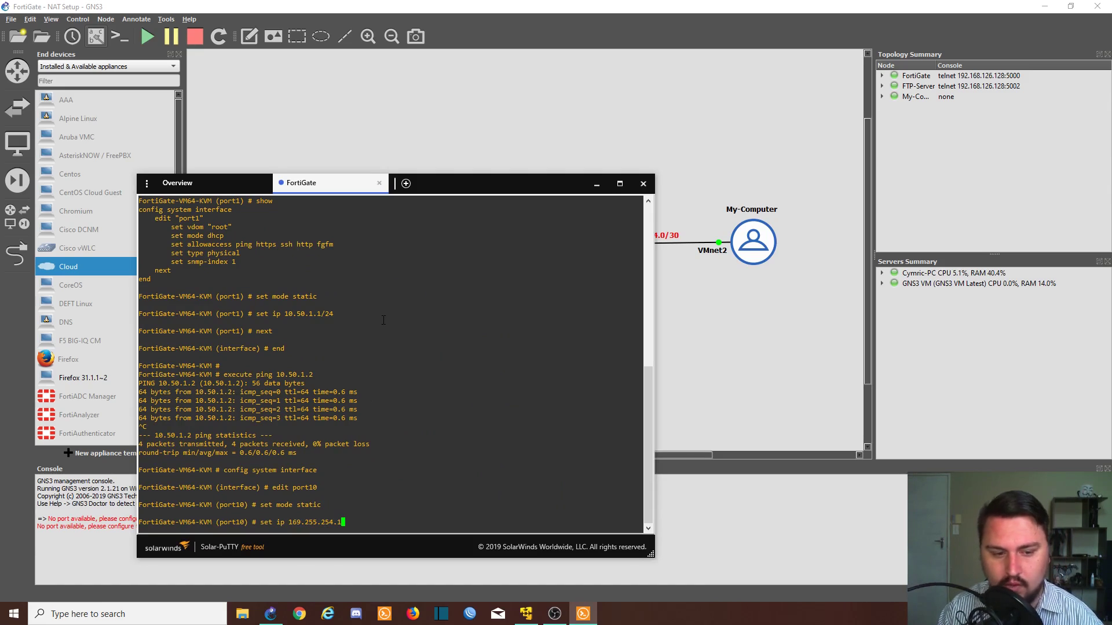
{"action": "type", "text": "/30"}
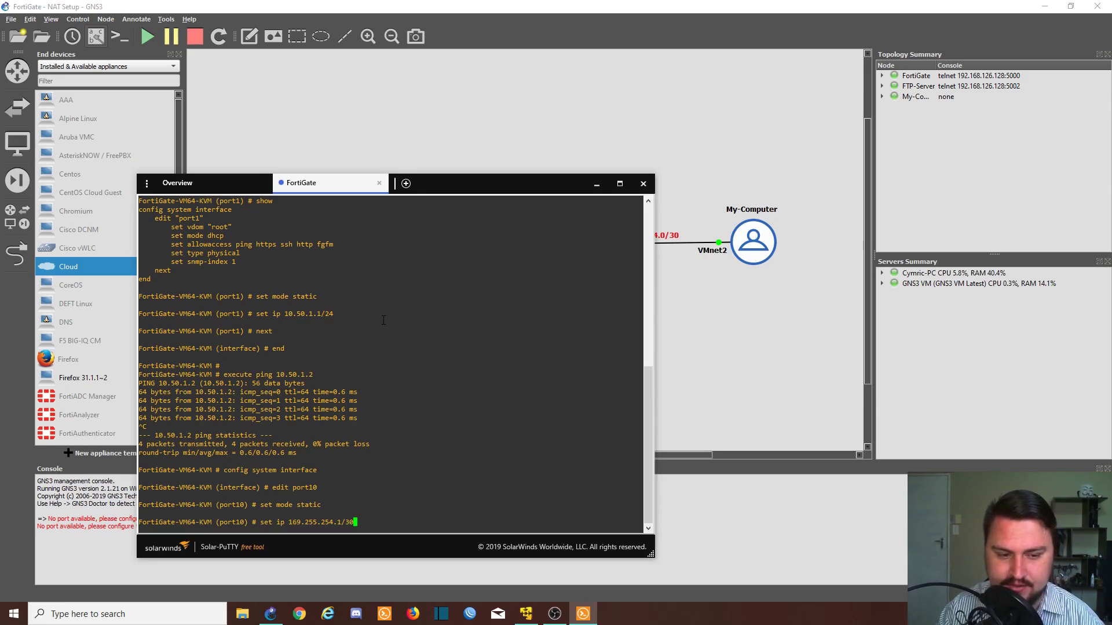
{"action": "key", "text": "Return"}
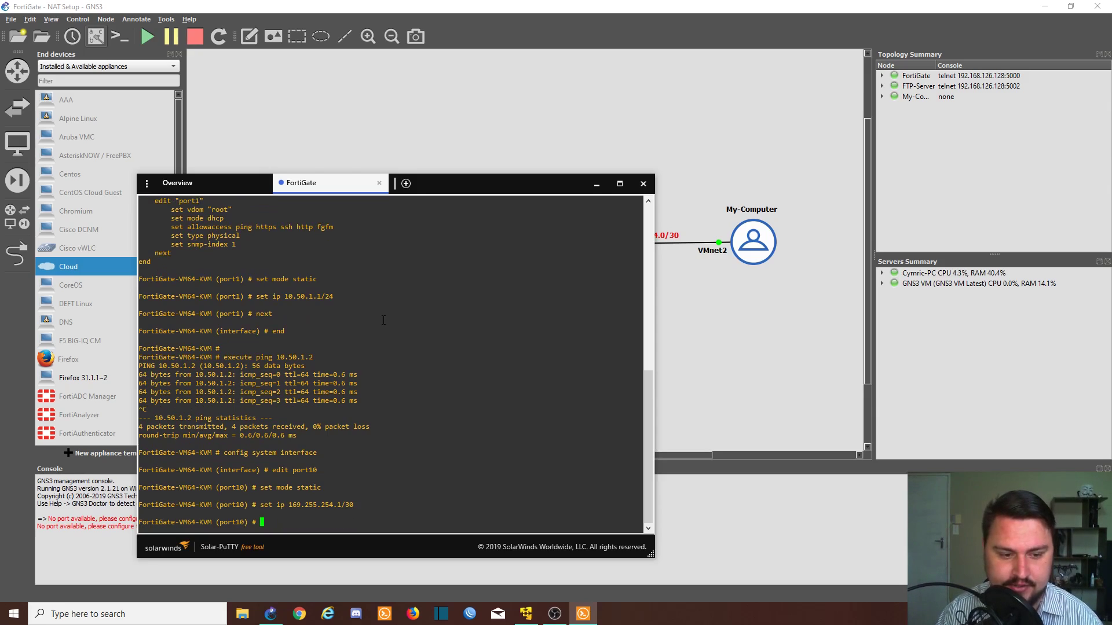
{"action": "type", "text": "next"}
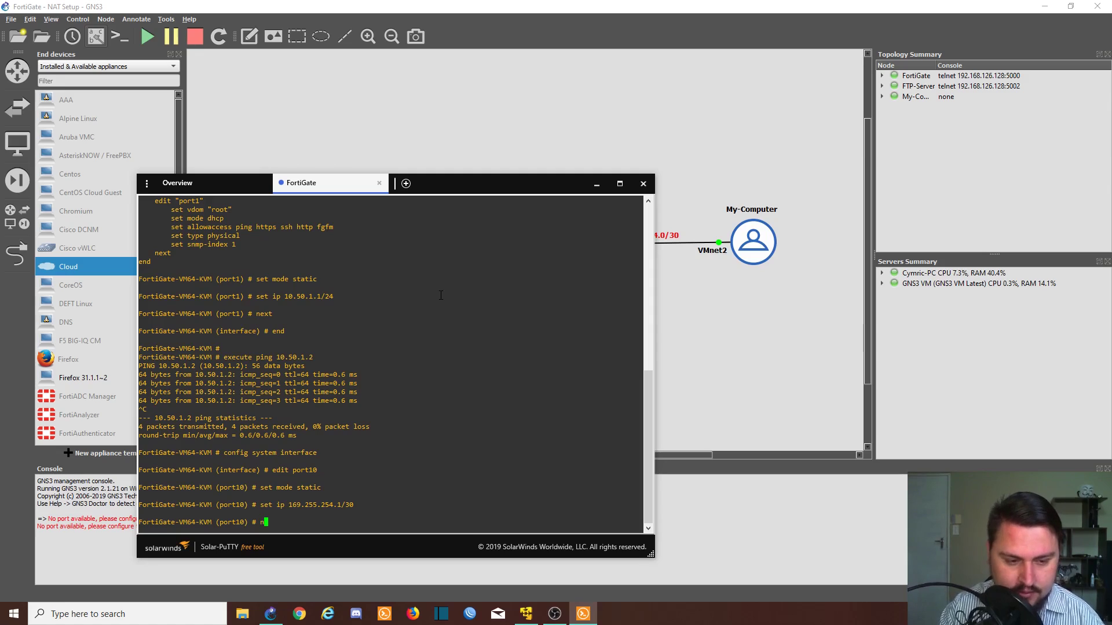
{"action": "key", "text": "Return"}
{"action": "type", "text": "end"}
{"action": "key", "text": "Return"}
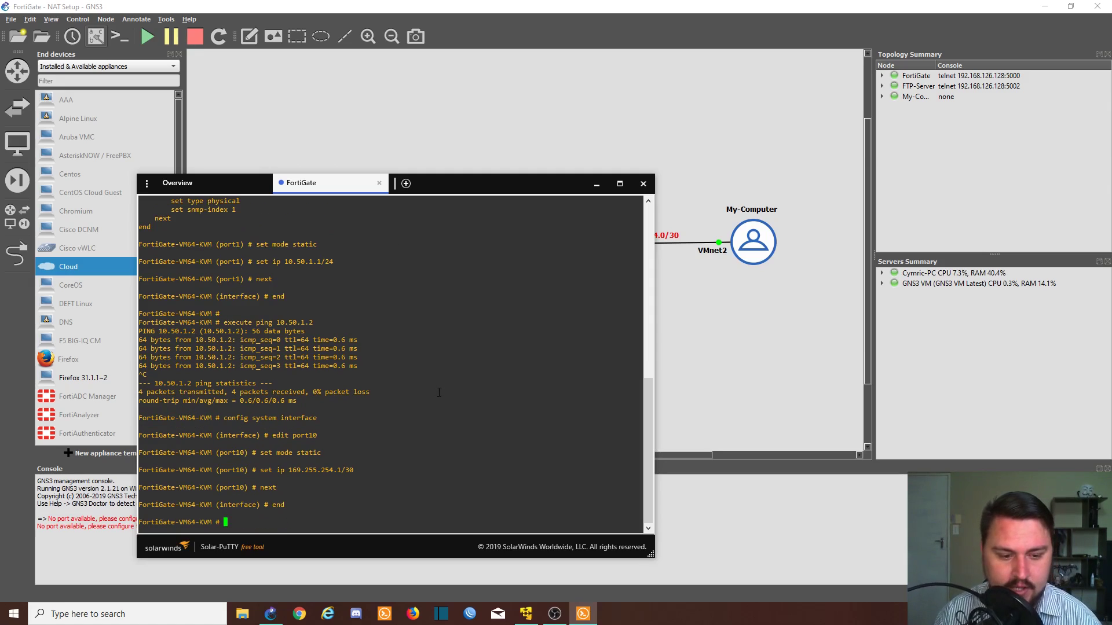
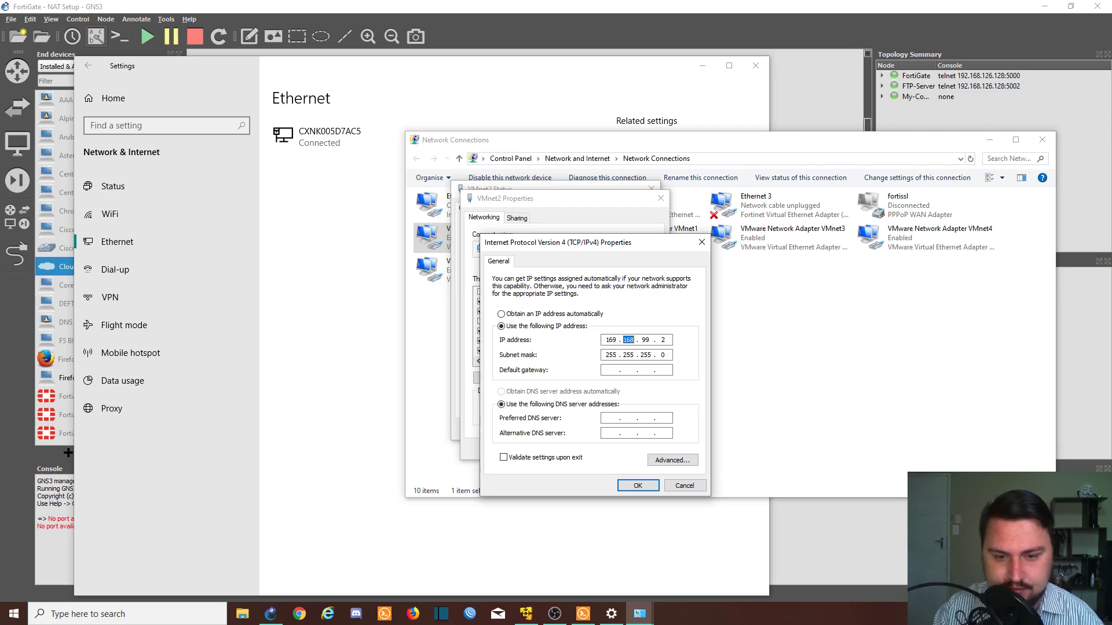
Enter IPv4 169.255.254.2, mask 255.255.255.252 and no gateway on VMnet2, then apply and close.
{"action": "type", "text": "255 . "}
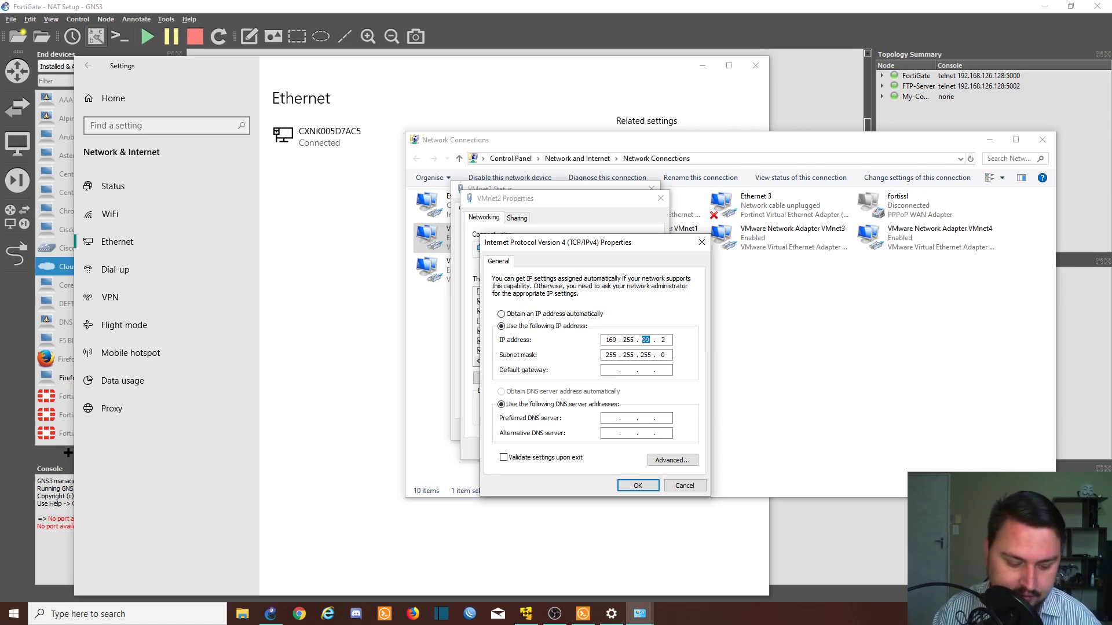
{"action": "type", "text": "254"}
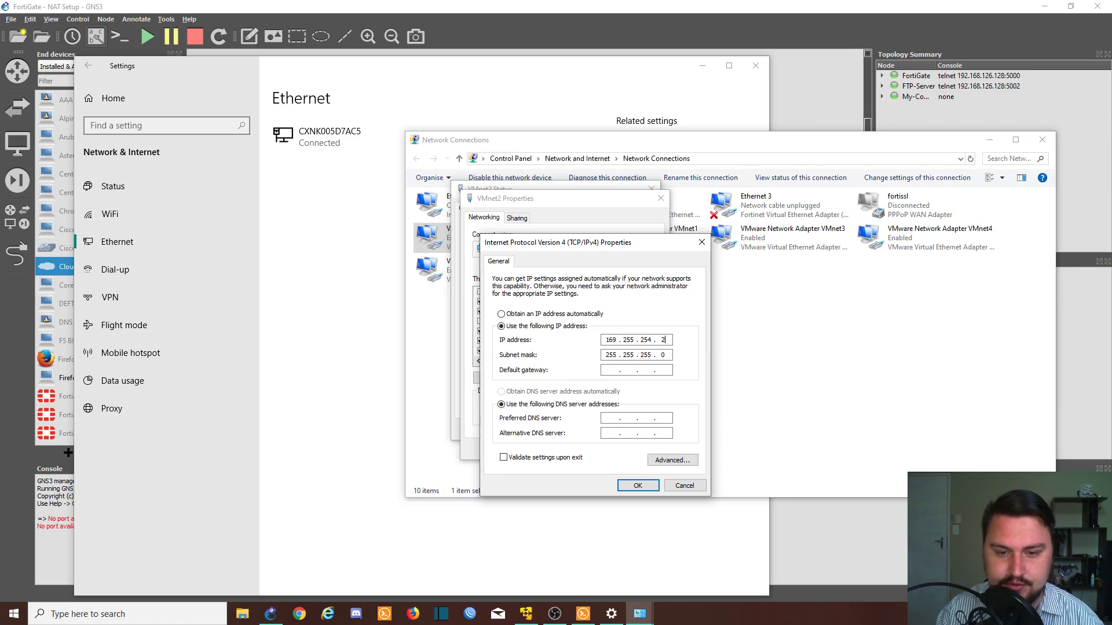
{"action": "key", "text": "Tab"}
{"action": "double_click", "coordinate": [663, 355]}
{"action": "type", "text": "252"}
{"action": "left_click", "coordinate": [612, 368]}
{"action": "type", "text": "169 . "}
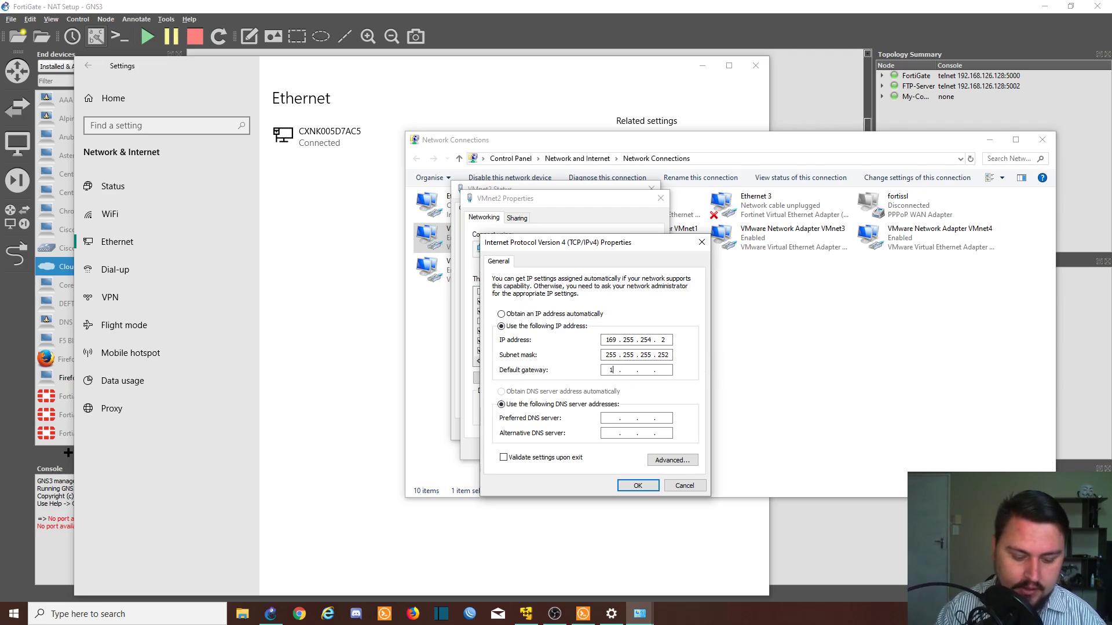
{"action": "type", "text": "255"}
{"action": "key", "text": "BackSpace"}
{"action": "key", "text": "BackSpace"}
{"action": "key", "text": "BackSpace"}
{"action": "key", "text": "BackSpace"}
{"action": "key", "text": "BackSpace"}
{"action": "key", "text": "BackSpace"}
{"action": "key", "text": "BackSpace"}
{"action": "left_click", "coordinate": [637, 485]}
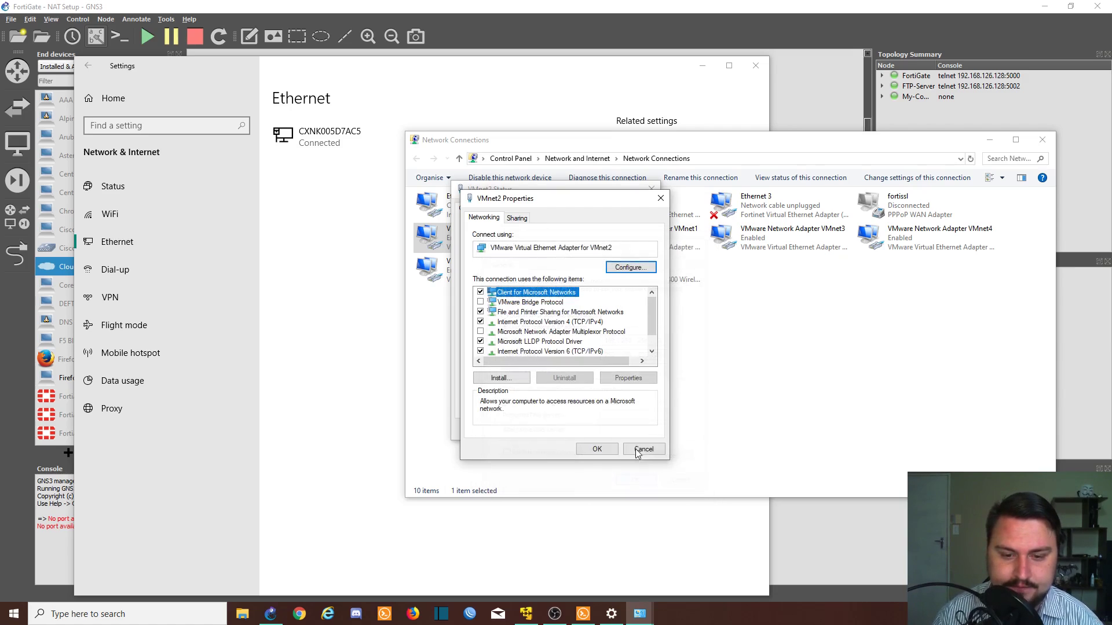
{"action": "left_click", "coordinate": [597, 449]}
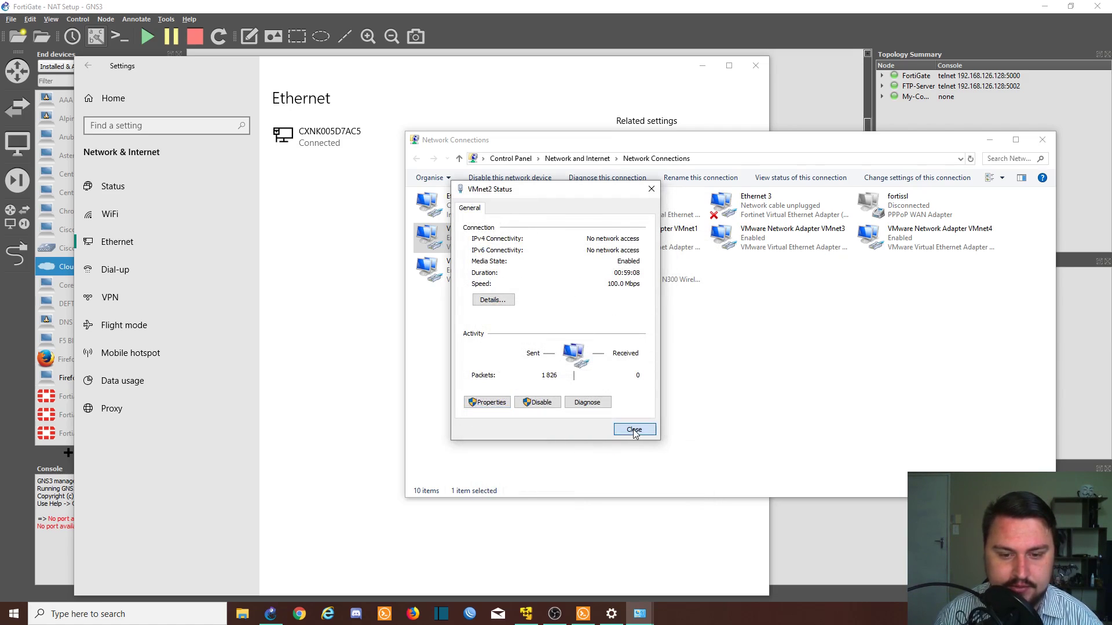
{"action": "left_click", "coordinate": [634, 430]}
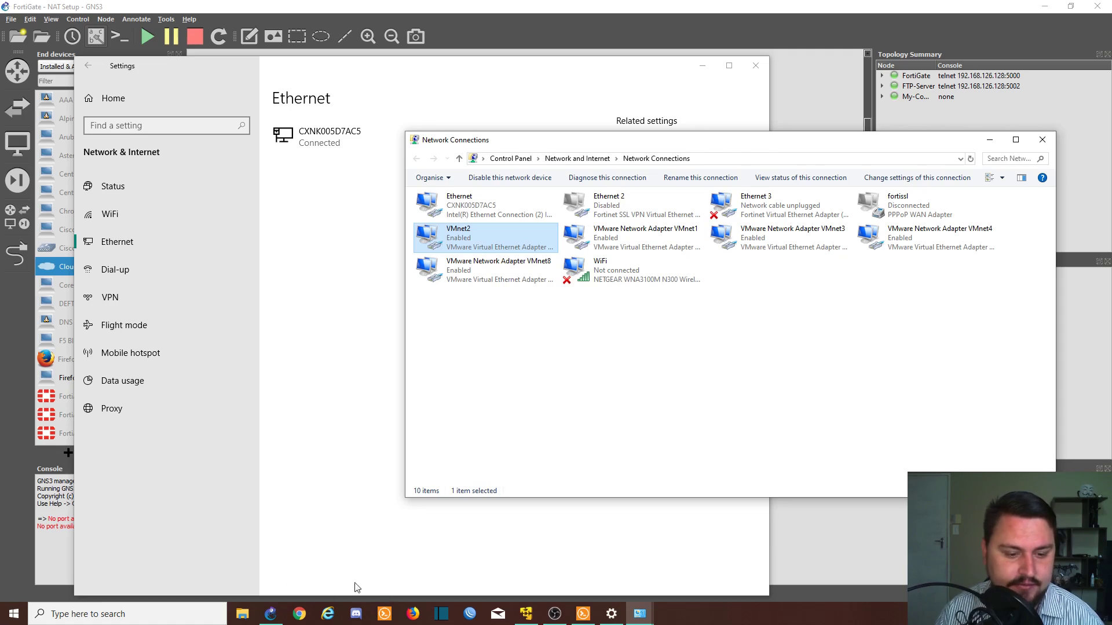
Launch Command Prompt and ping 169.255.254.1 from the host.
{"action": "left_click", "coordinate": [9, 614]}
{"action": "type", "text": "cm"}
{"action": "key", "text": "Return"}
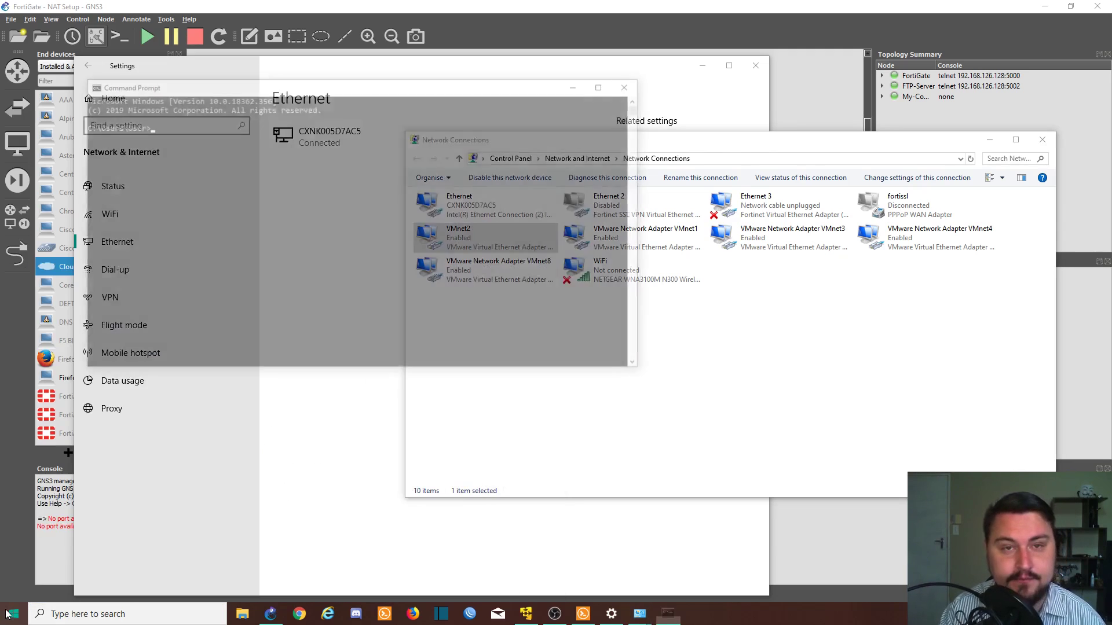
{"action": "type", "text": "ping 169."}
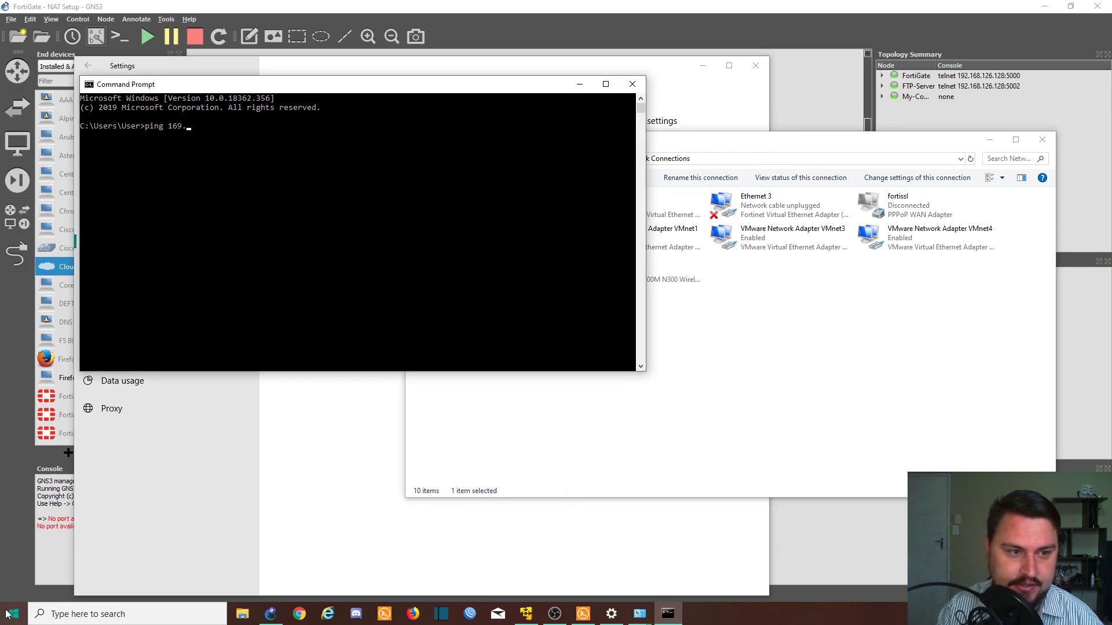
{"action": "type", "text": "255.254."}
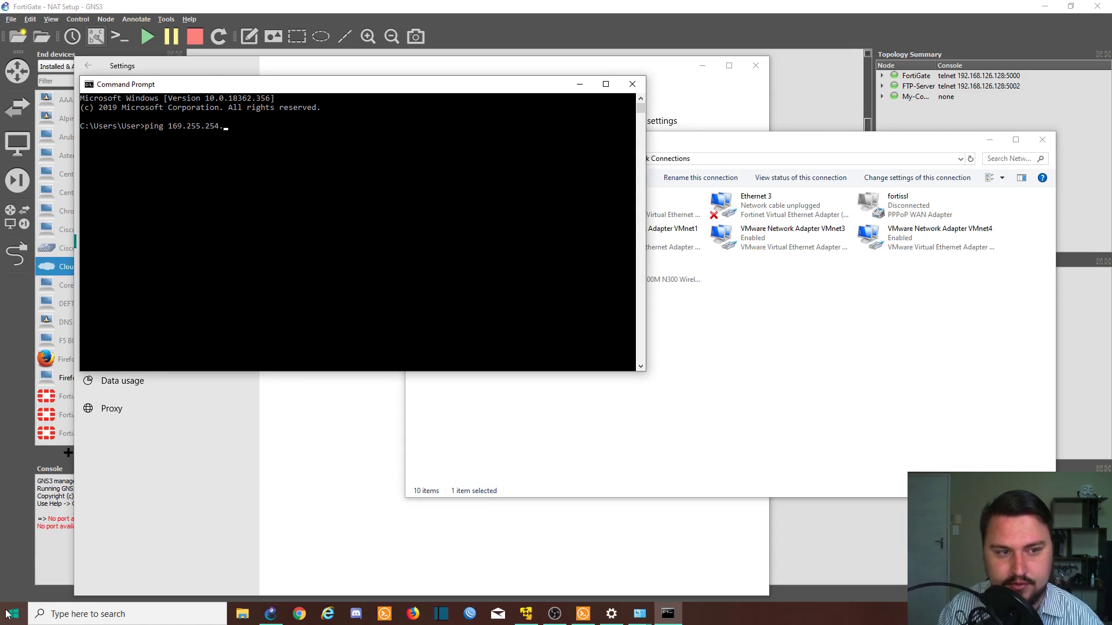
{"action": "type", "text": "1"}
{"action": "key", "text": "Return"}
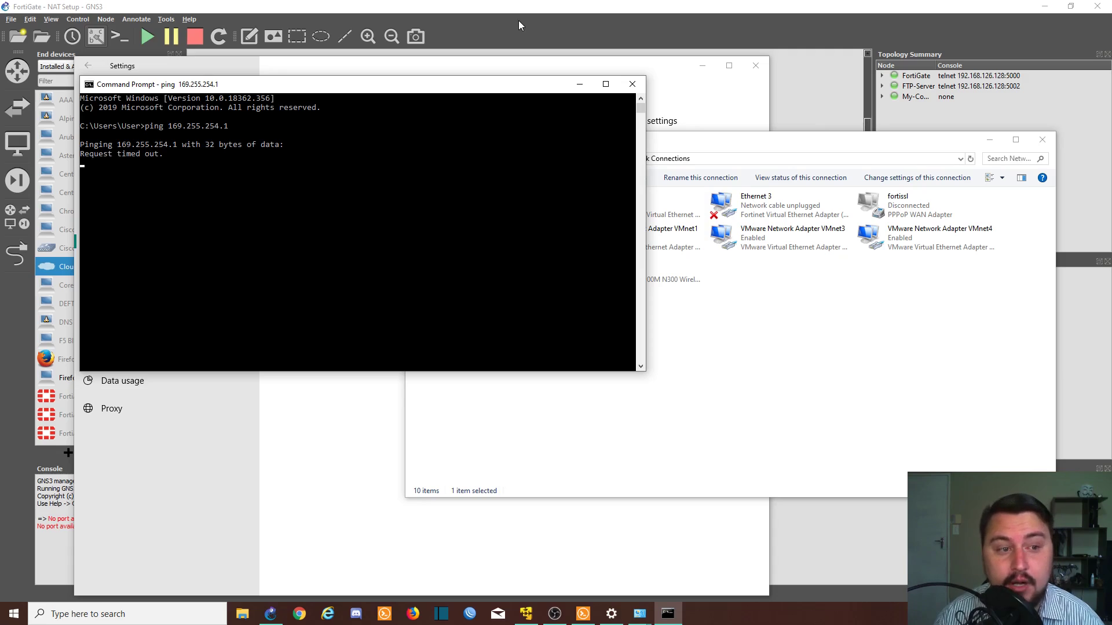
In the FortiGate CLI, set port10 allowaccess to ping http https telnet ssh and end.
{"action": "left_click", "coordinate": [583, 613]}
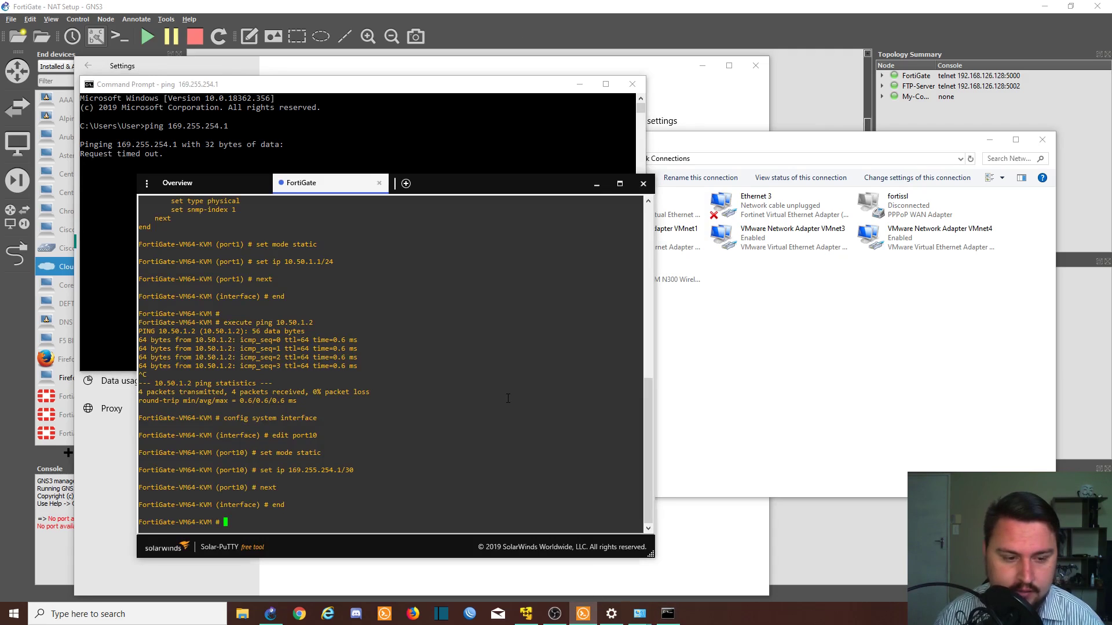
{"action": "key", "text": "Up"}
{"action": "key", "text": "Up"}
{"action": "key", "text": "Up"}
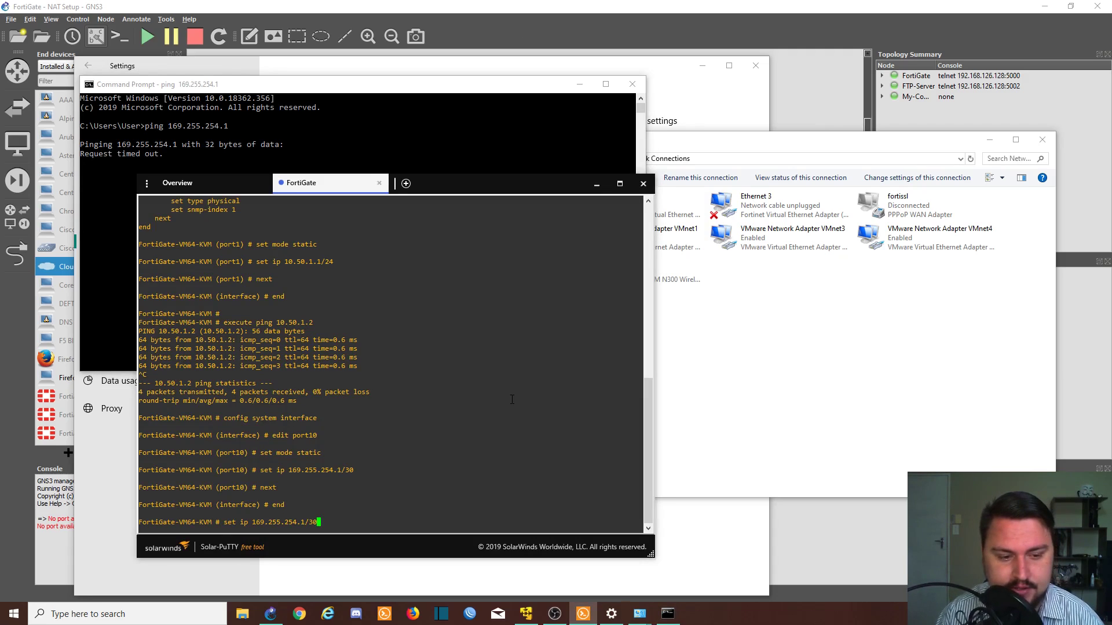
{"action": "key", "text": "Up"}
{"action": "key", "text": "Up"}
{"action": "key", "text": "Up"}
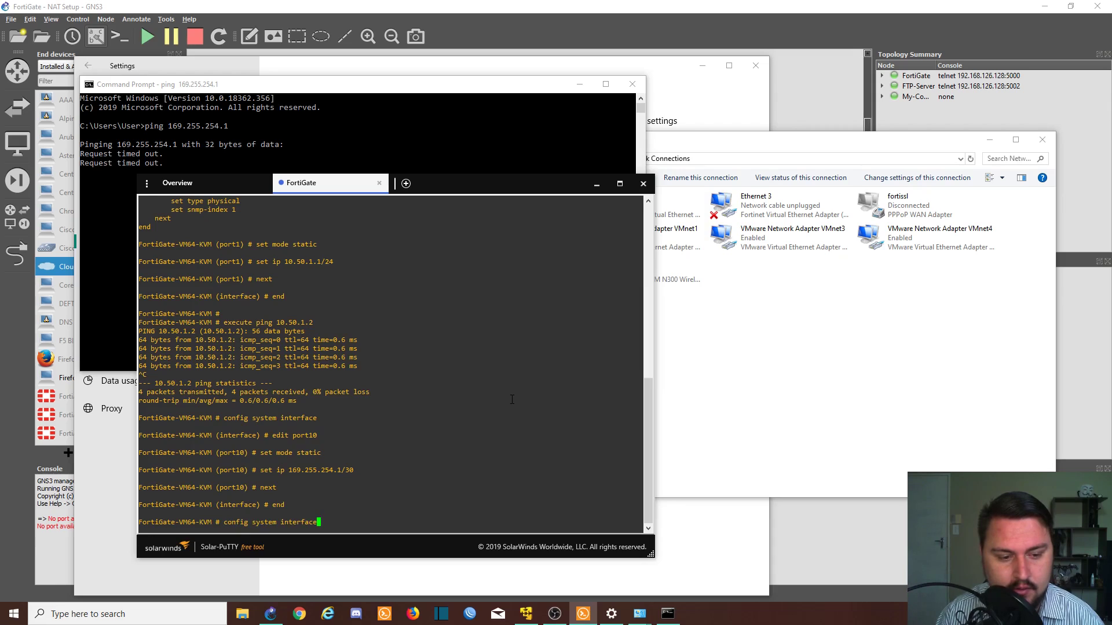
{"action": "key", "text": "Return"}
{"action": "type", "text": "edit port10"}
{"action": "key", "text": "Return"}
{"action": "type", "text": "set allowaccess "}
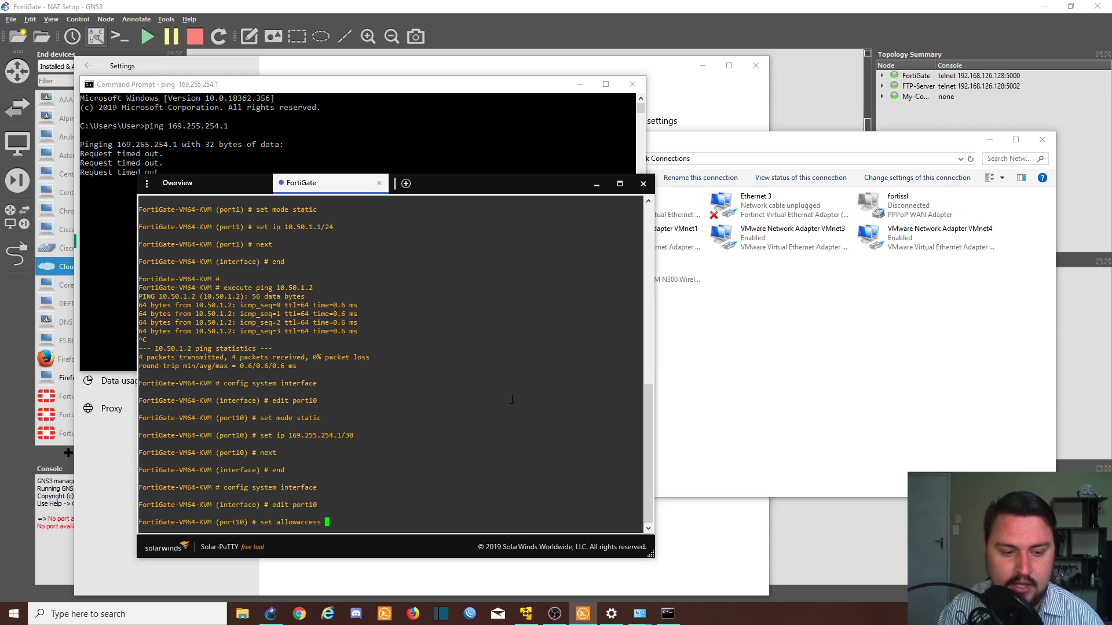
{"action": "type", "text": "ping "}
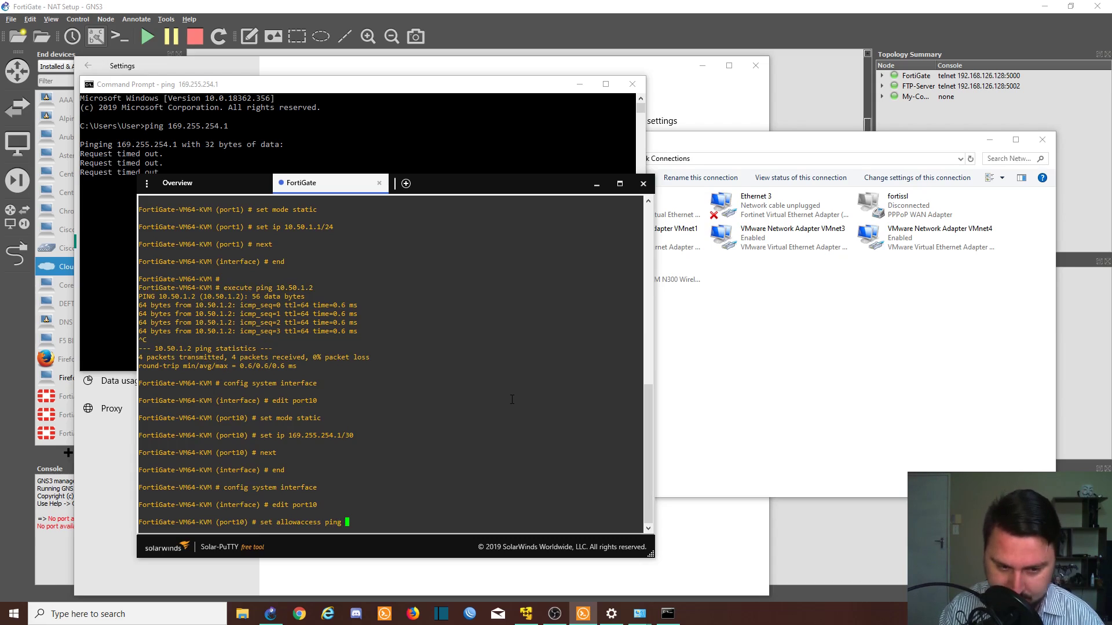
{"action": "type", "text": "http http"}
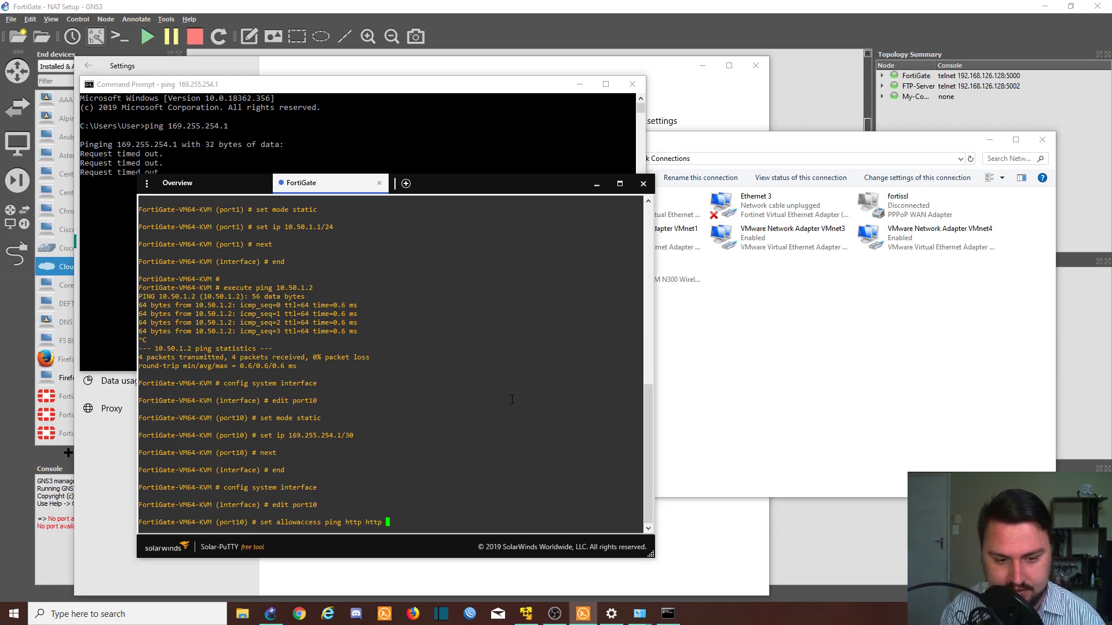
{"action": "type", "text": "s telnet ssh"}
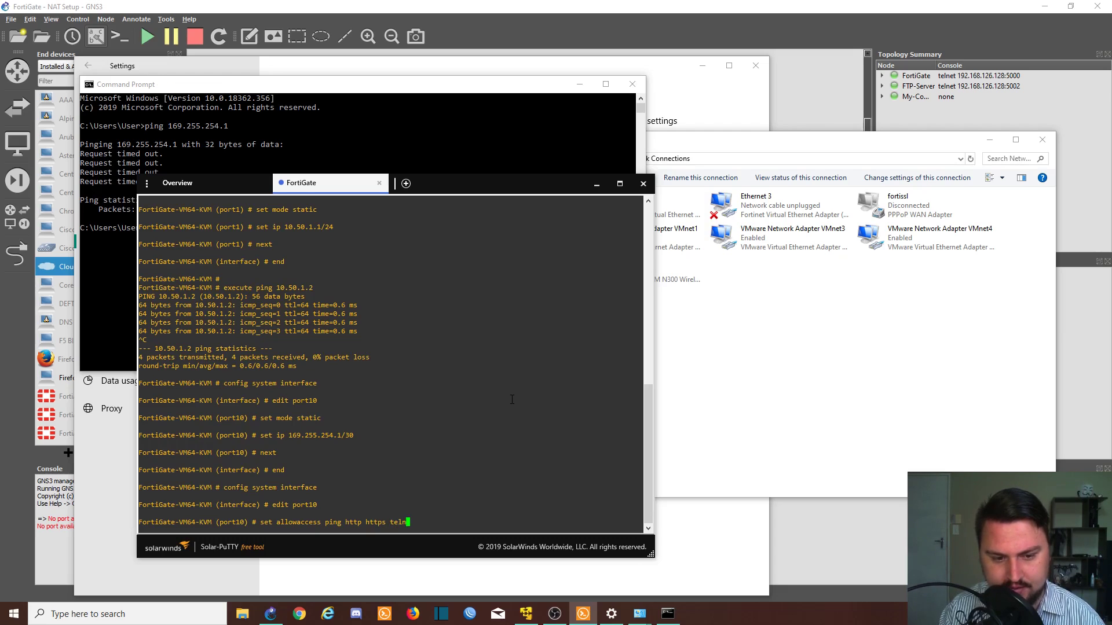
{"action": "key", "text": "Return"}
{"action": "type", "text": "end"}
{"action": "key", "text": "Return"}
{"action": "type", "text": "en"}
{"action": "key", "text": "BackSpace"}
{"action": "key", "text": "BackSpace"}
Re-run the ping to 169.255.254.1 in Command Prompt, which now succeeds.
{"action": "left_click", "coordinate": [439, 126]}
{"action": "key", "text": "Up"}
{"action": "key", "text": "Return"}
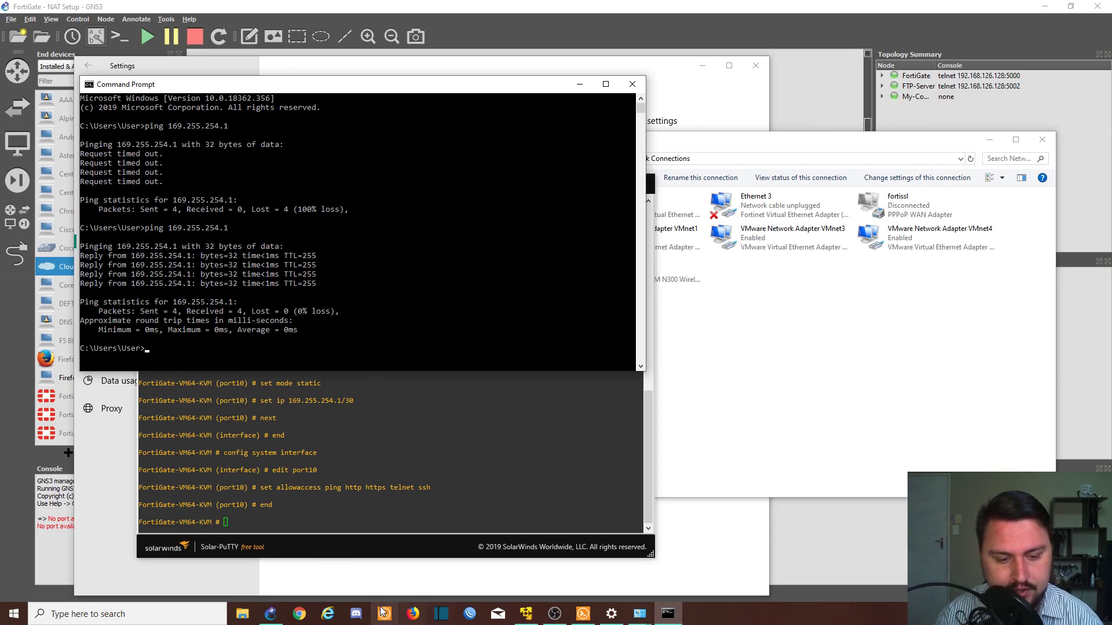
{"action": "left_click", "coordinate": [333, 606]}
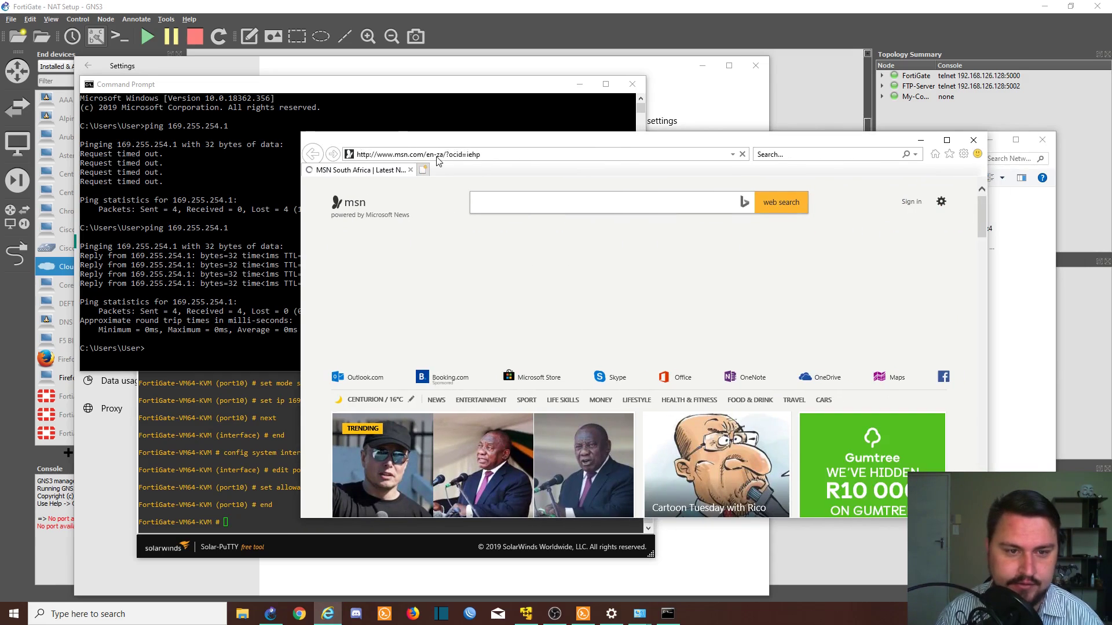
Browse to 169.255.254.1, log in with the admin account, and maximize the browser.
{"action": "left_click", "coordinate": [438, 155]}
{"action": "type", "text": "16"}
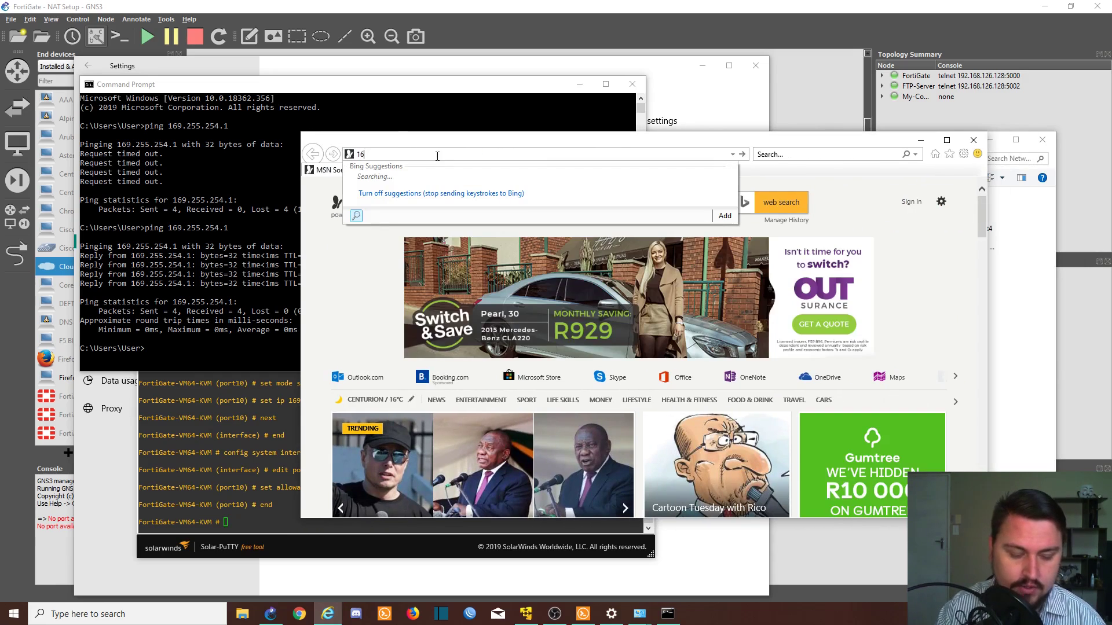
{"action": "type", "text": "9.255.25"}
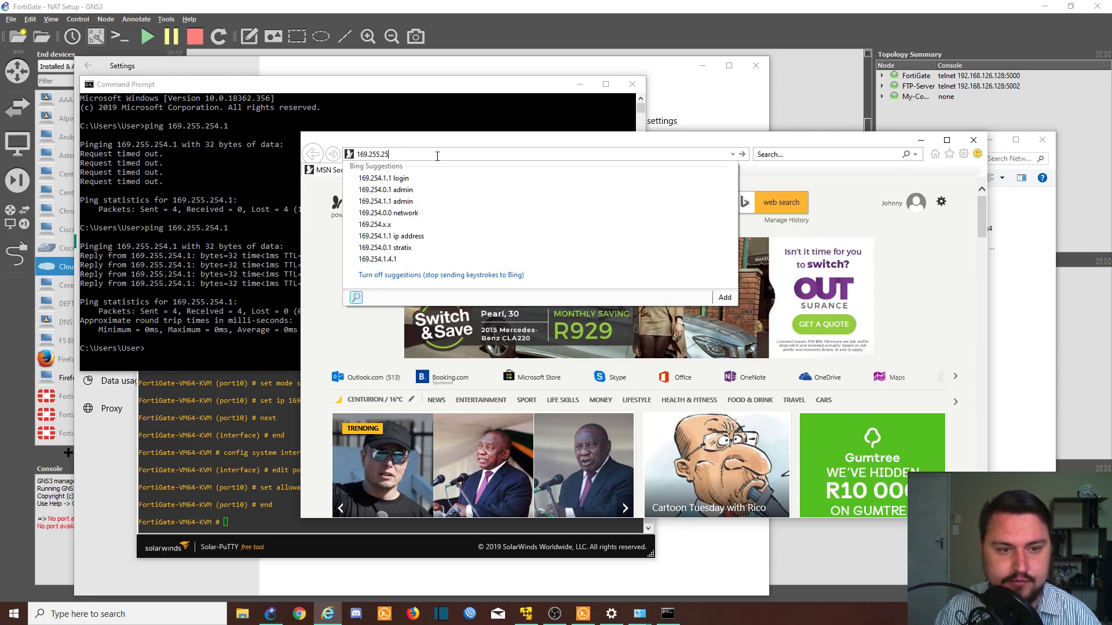
{"action": "type", "text": "4.1"}
{"action": "key", "text": "Return"}
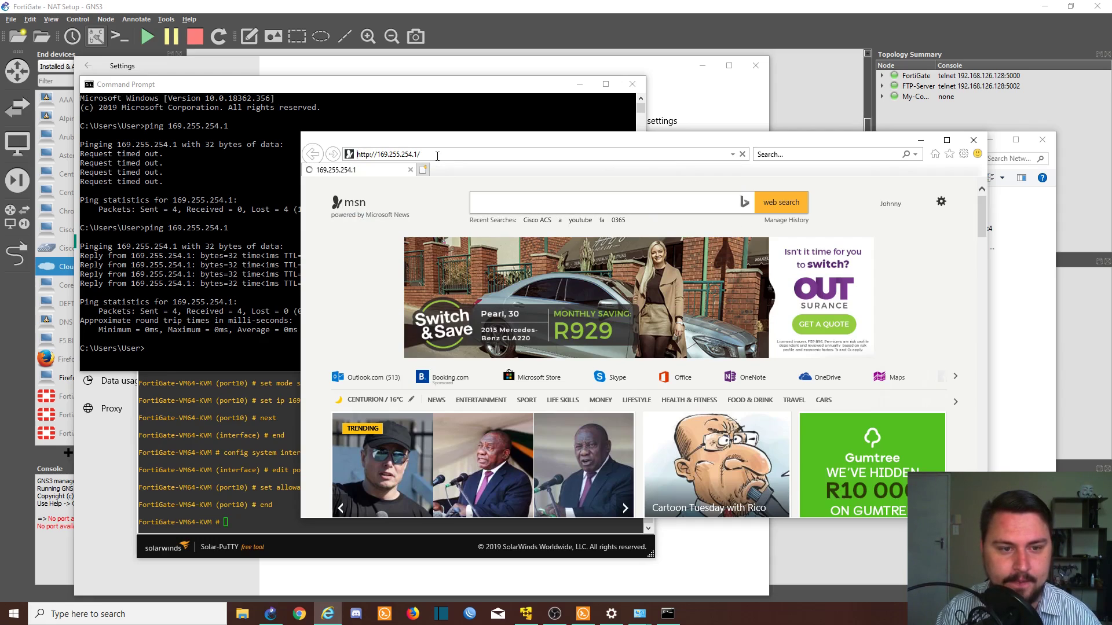
{"action": "left_click_drag", "start_coordinate": [521, 141], "coordinate": [438, 144]}
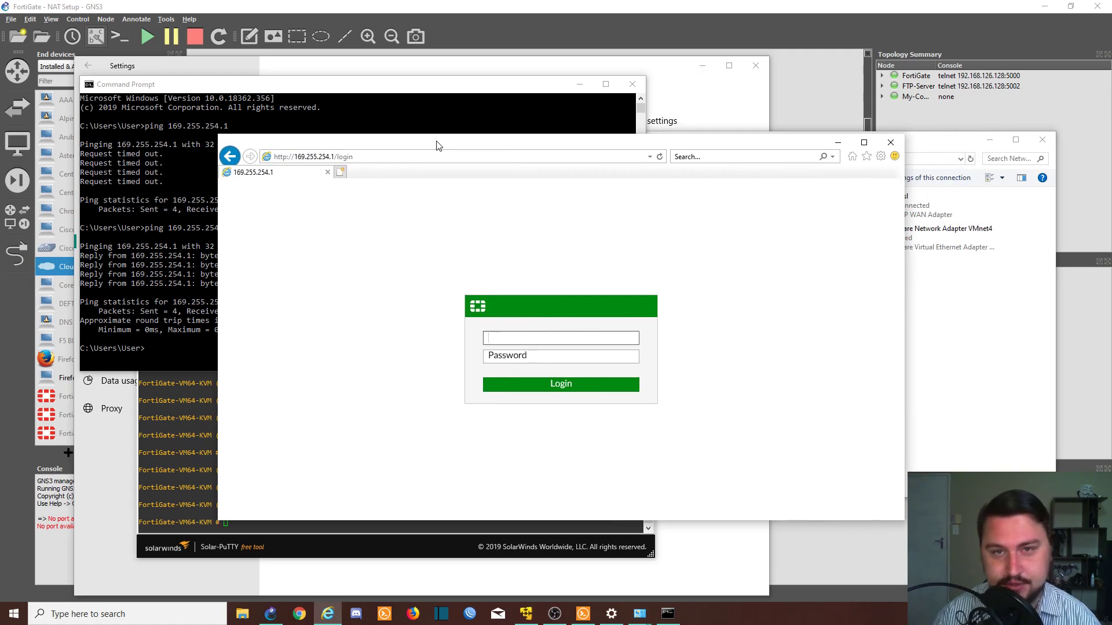
{"action": "type", "text": "admin"}
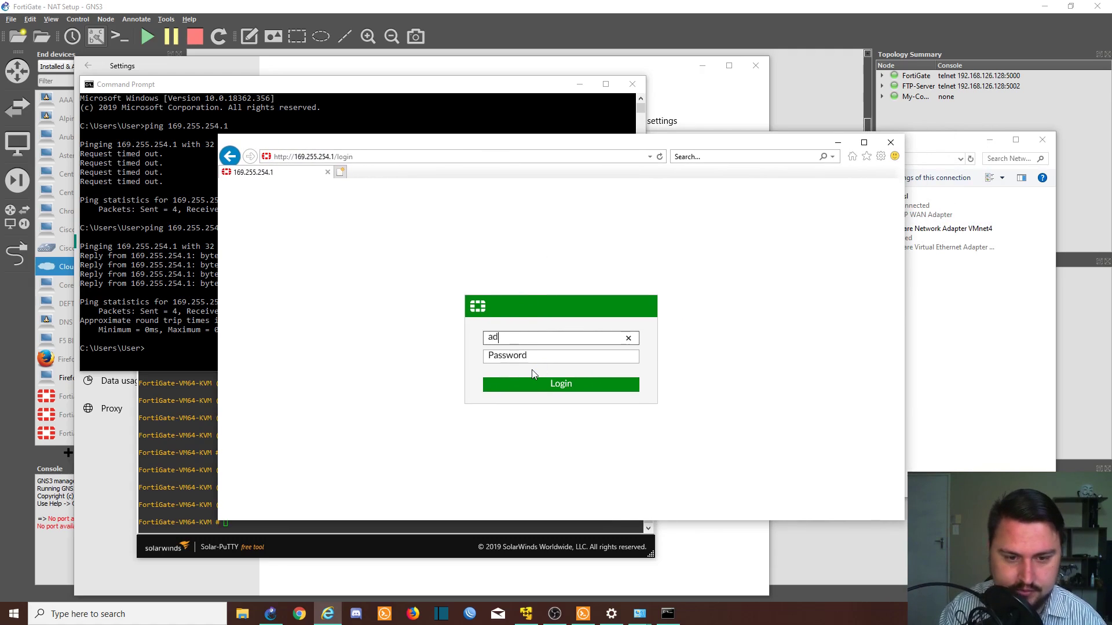
{"action": "key", "text": "Return"}
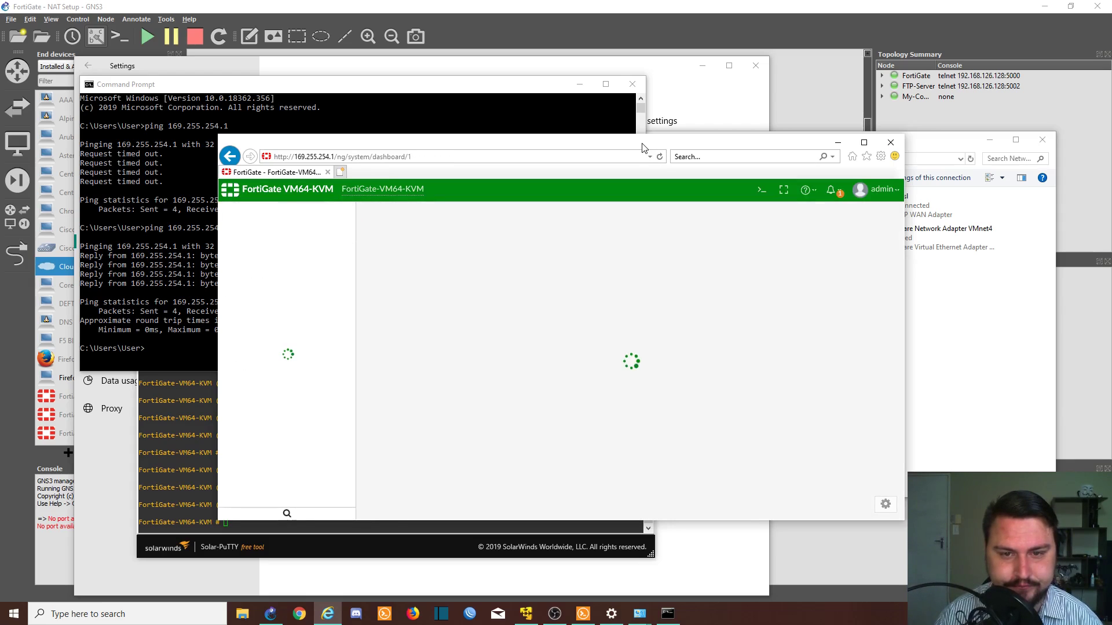
{"action": "double_click", "coordinate": [629, 141]}
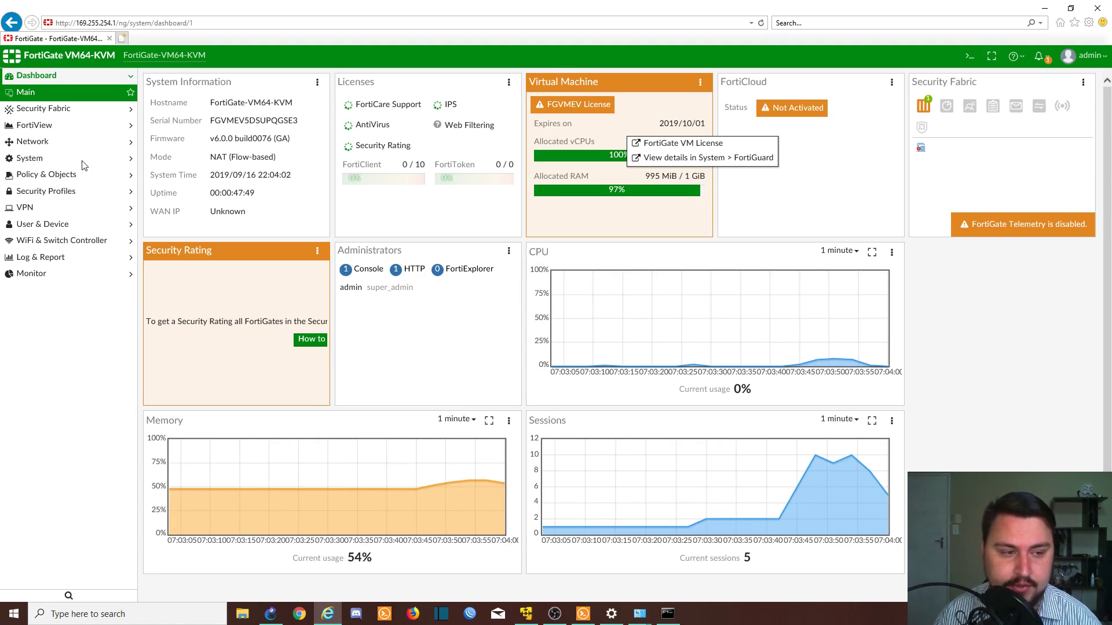
Create a new Virtual IP named FTP_NAT_169.255.254.1_10.50.1.2_21_21 with comment FTP INBOUND NAT.
{"action": "left_click", "coordinate": [53, 177]}
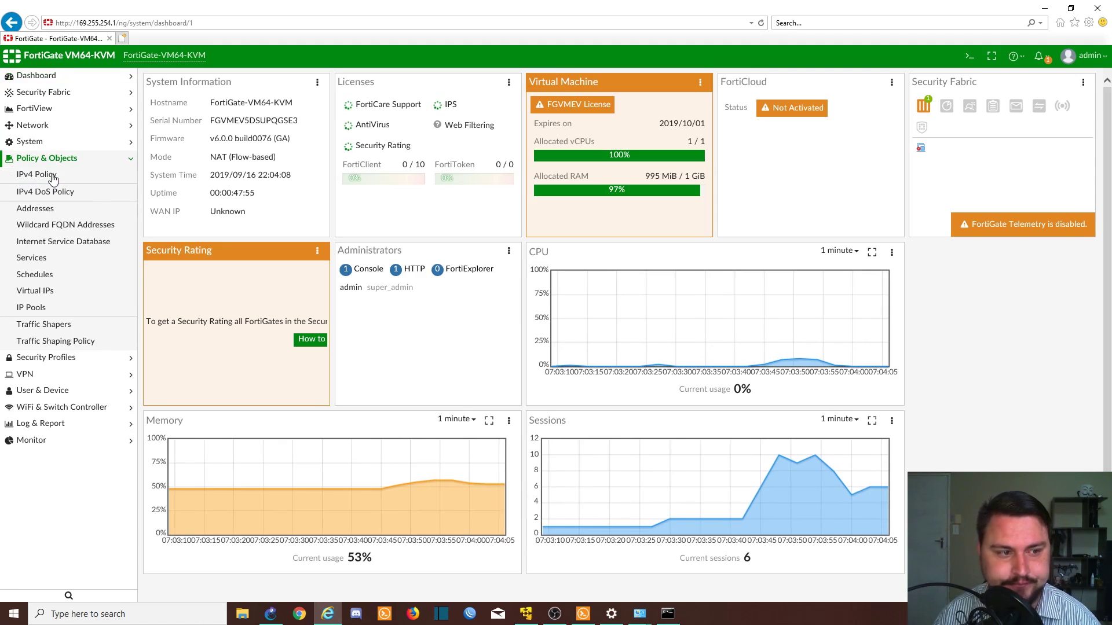
{"action": "left_click", "coordinate": [46, 293]}
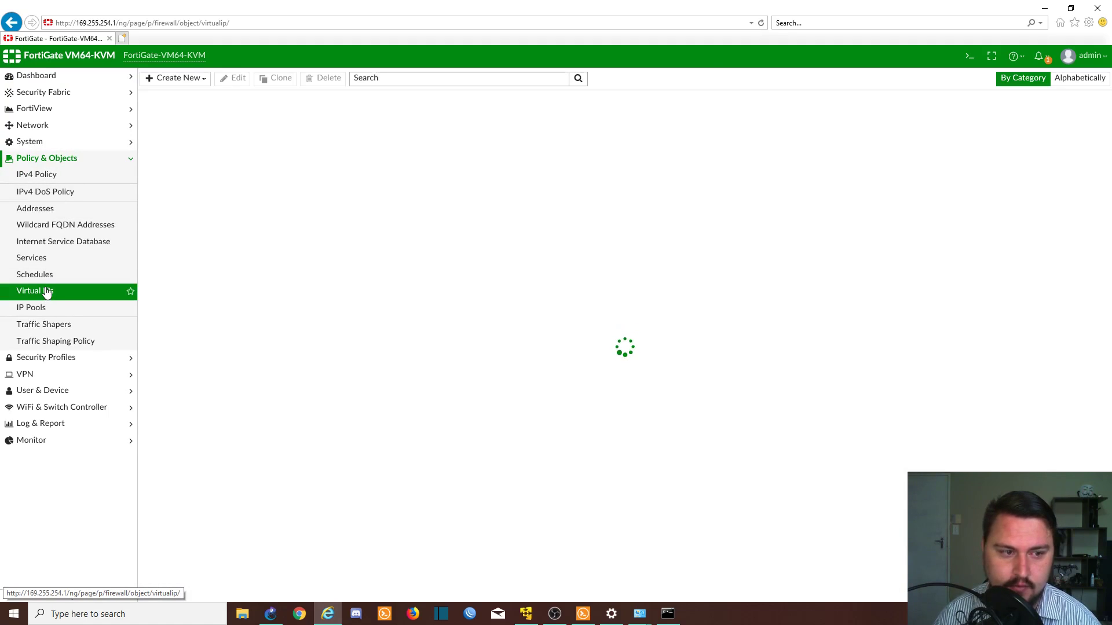
{"action": "left_click", "coordinate": [173, 80]}
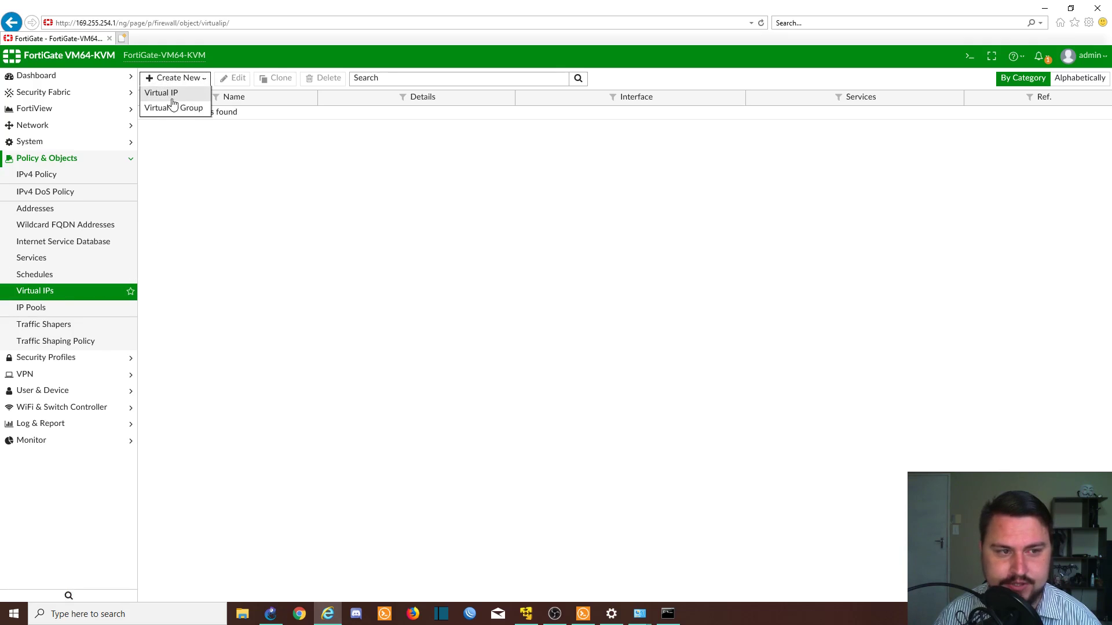
{"action": "left_click", "coordinate": [175, 96]}
{"action": "left_click", "coordinate": [240, 102]}
{"action": "type", "text": "FTP_NAT_169.255.254.1"}
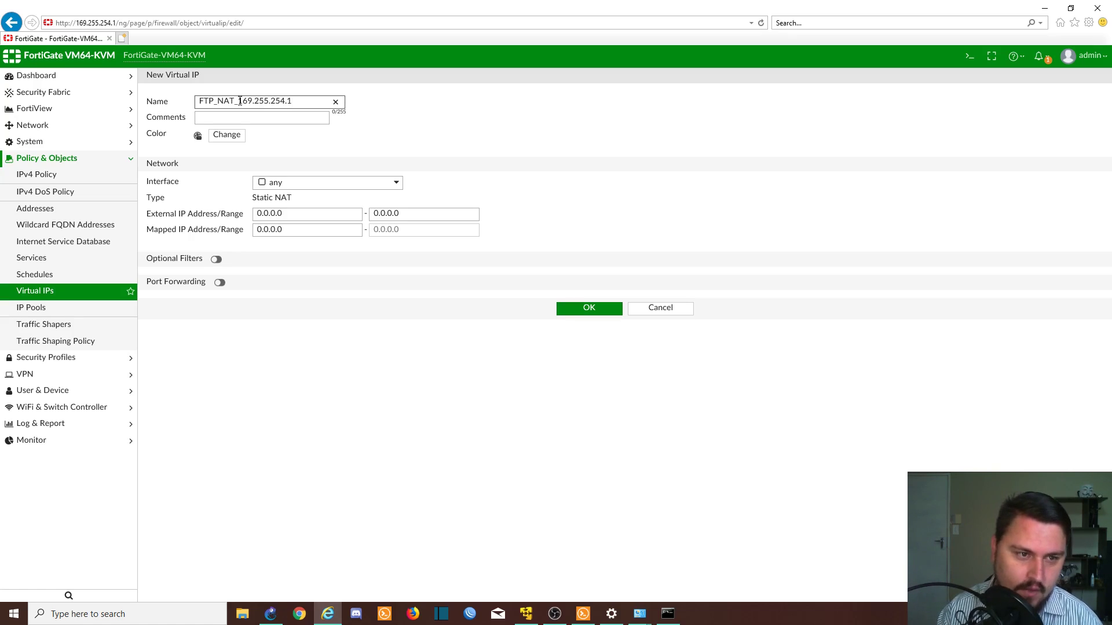
{"action": "type", "text": "_10"}
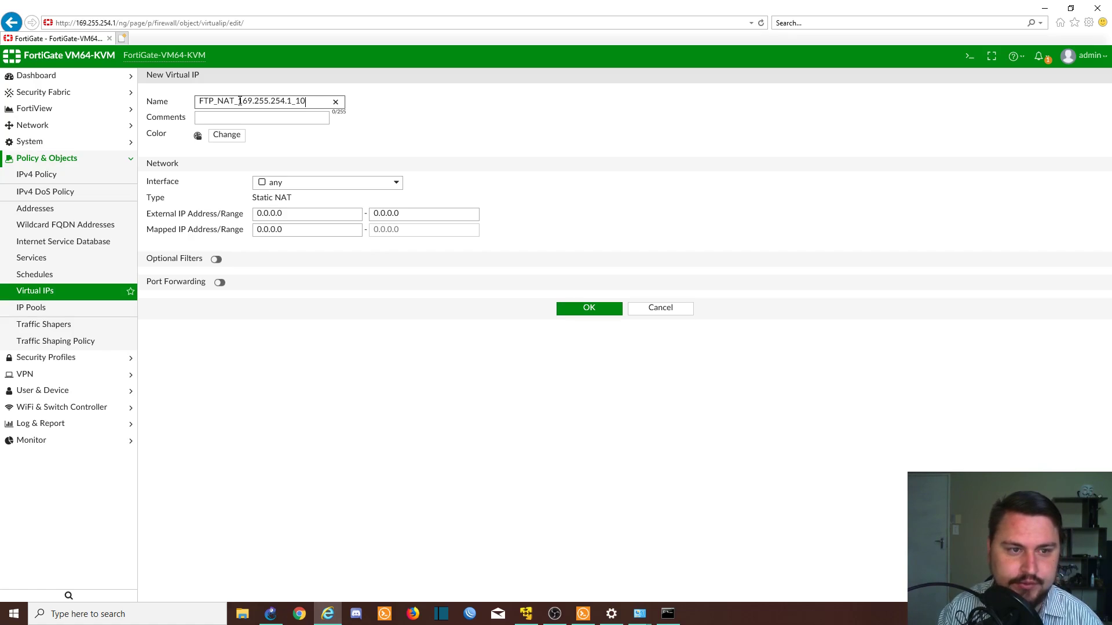
{"action": "type", "text": ".50.1"}
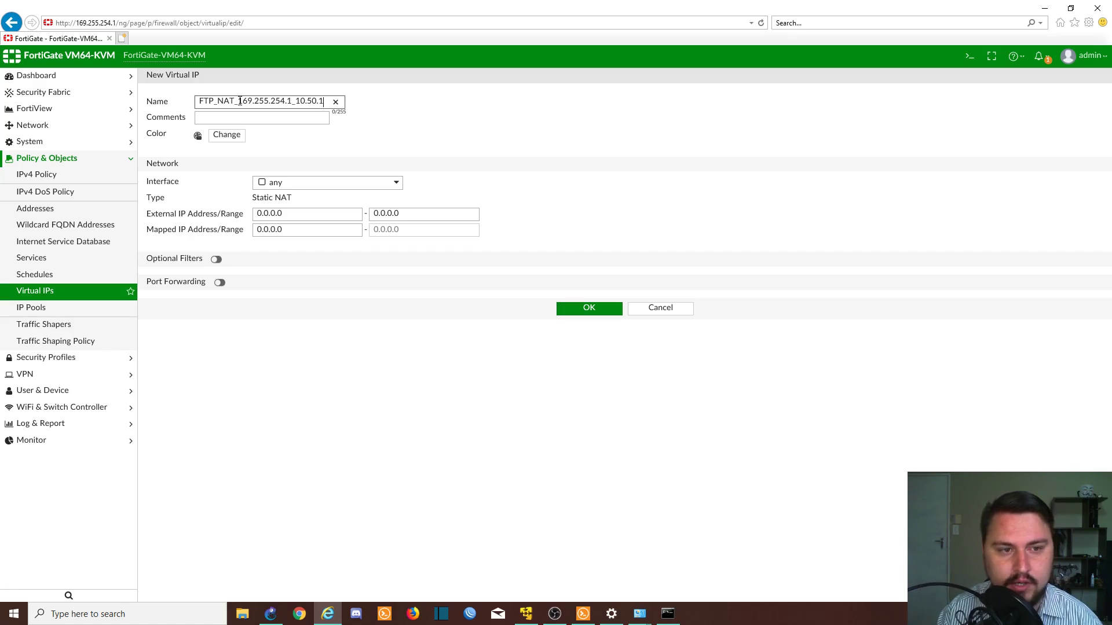
{"action": "type", "text": ".2"}
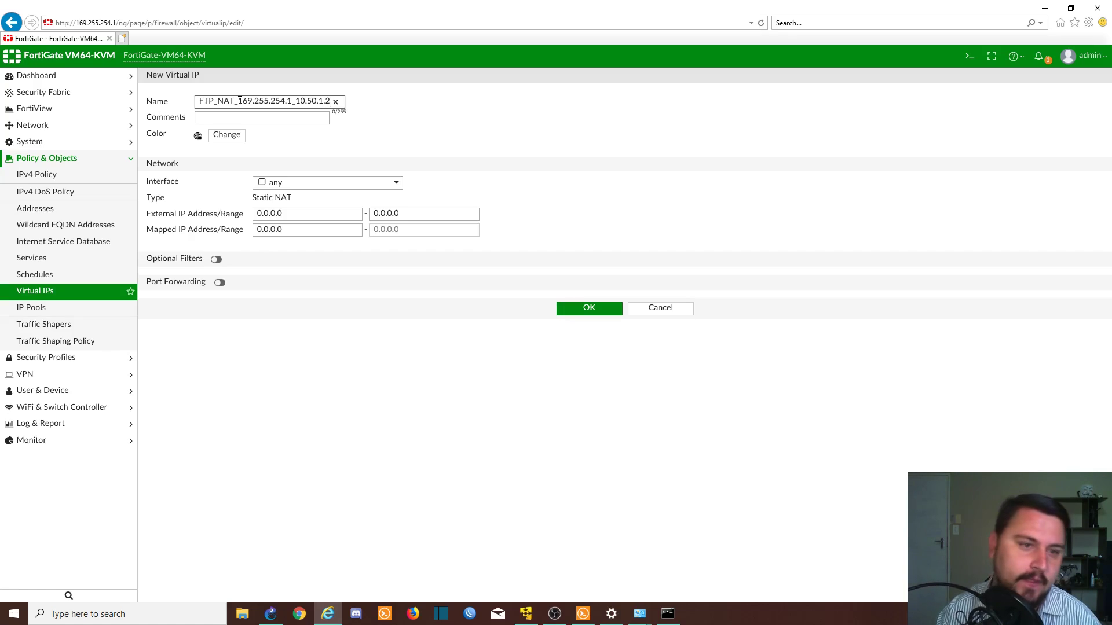
{"action": "type", "text": "_21"}
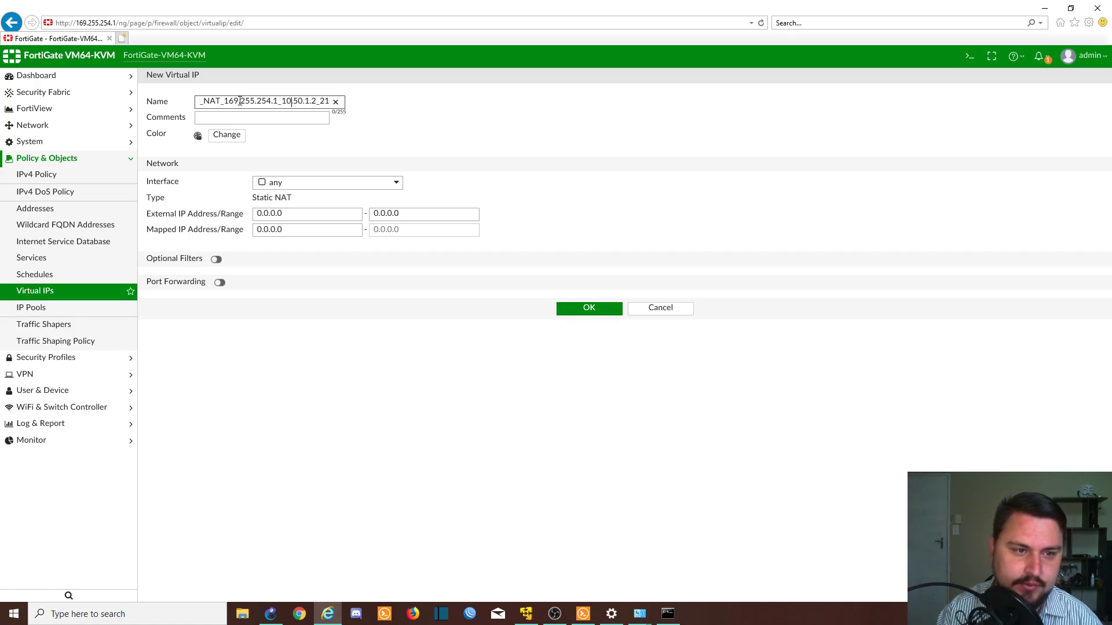
{"action": "type", "text": "_21_"}
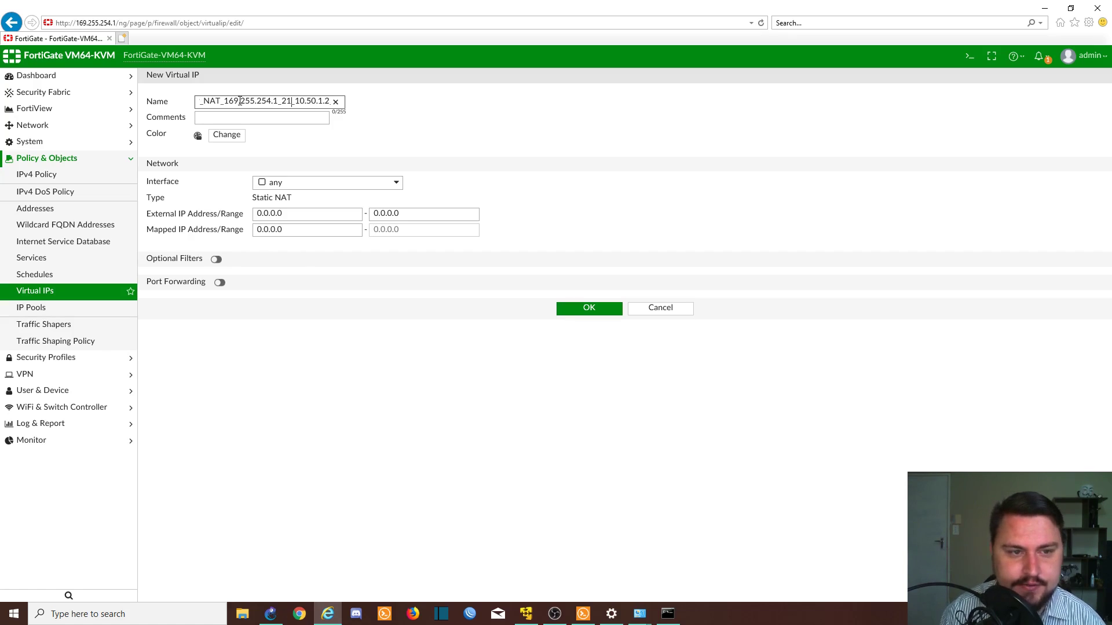
{"action": "left_click", "coordinate": [235, 118]}
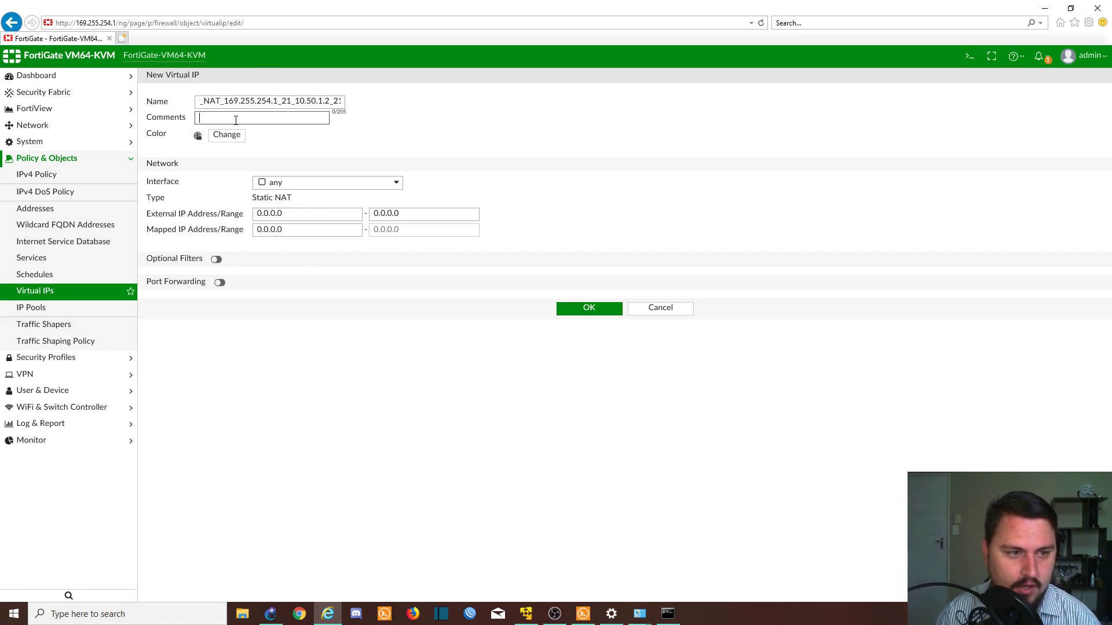
{"action": "type", "text": "FTP INBOUND NAT"}
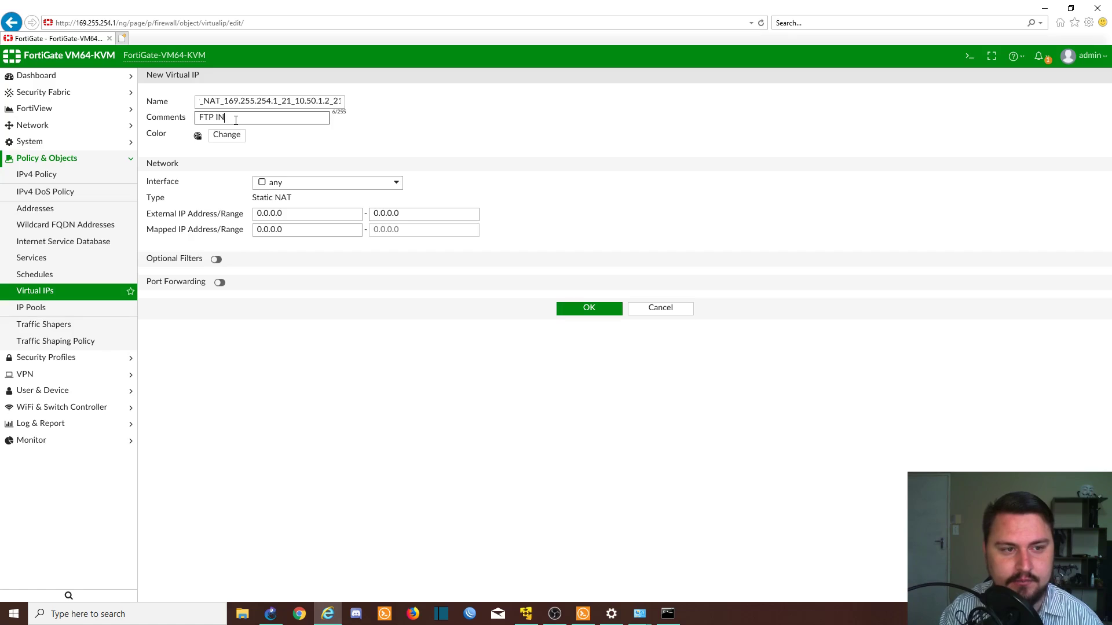
Keep interface any, map external 169.255.254.1 to 10.50.1.2, and enable port forwarding.
{"action": "left_click", "coordinate": [355, 182]}
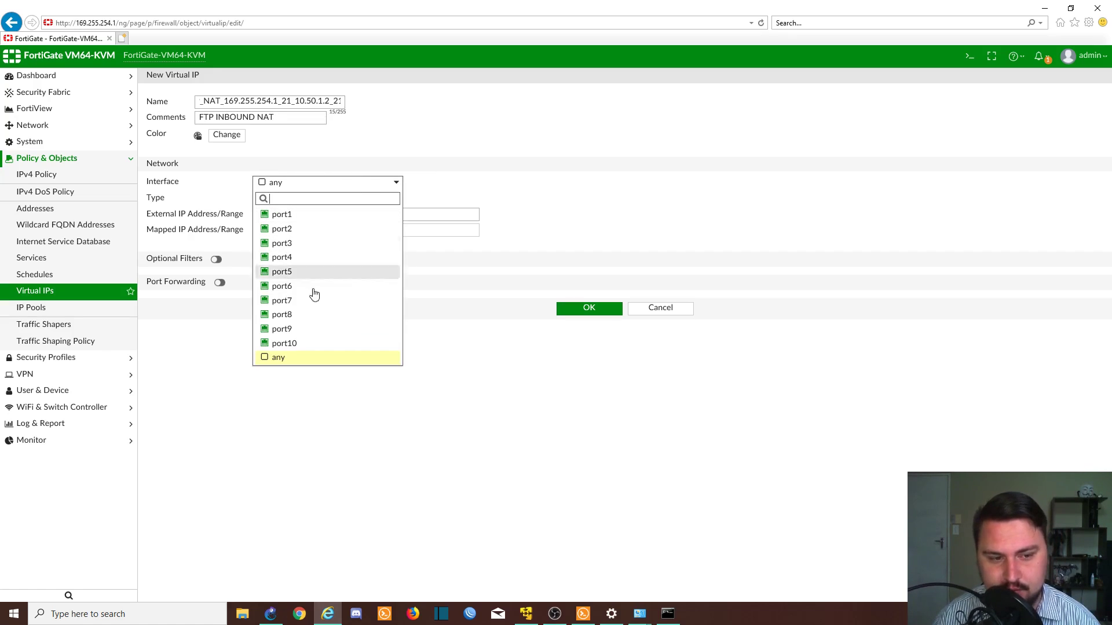
{"action": "left_click", "coordinate": [278, 358]}
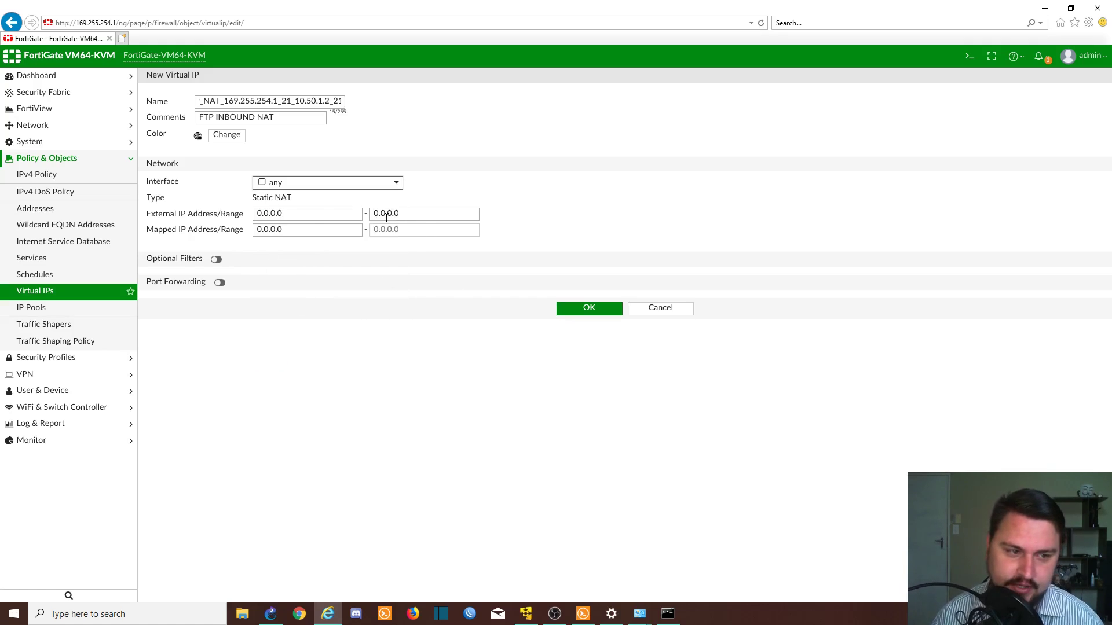
{"action": "left_click", "coordinate": [284, 213]}
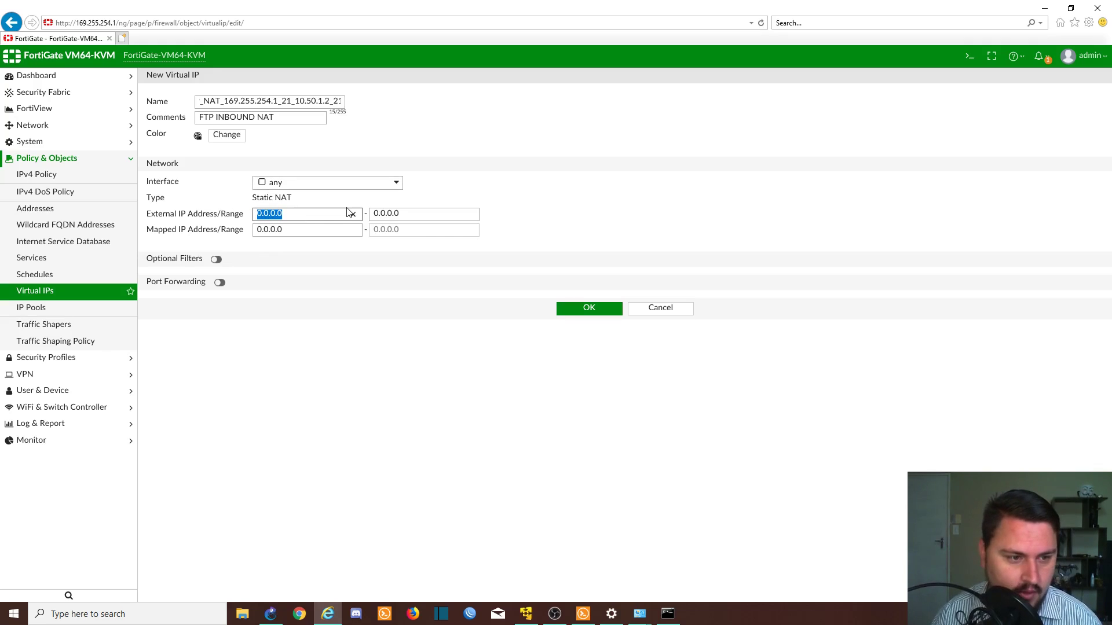
{"action": "type", "text": "169."}
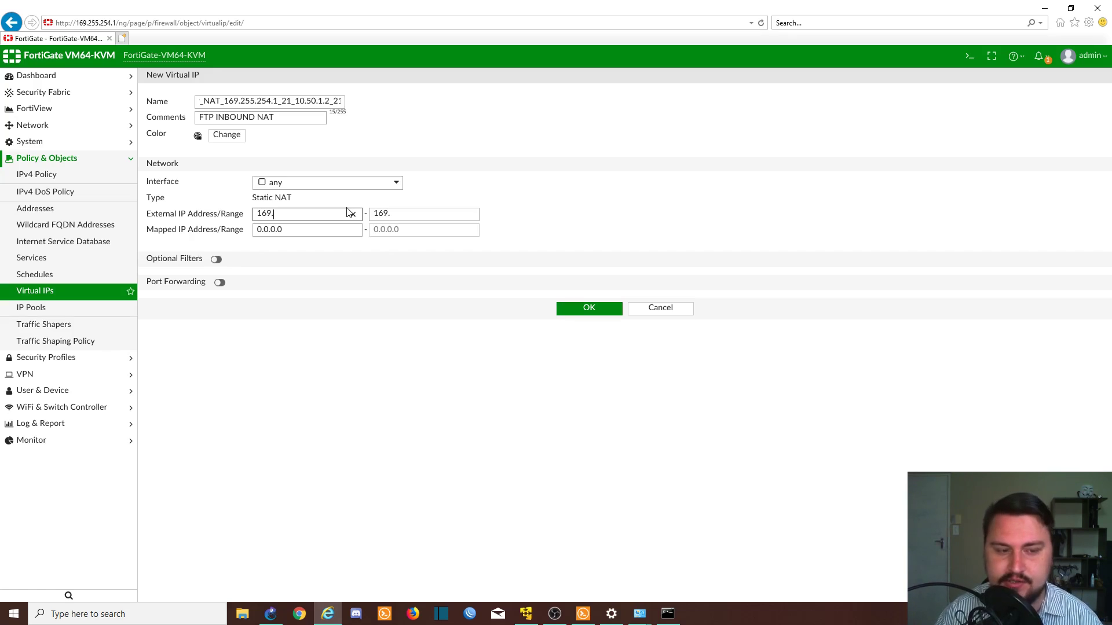
{"action": "type", "text": "255.254.1"}
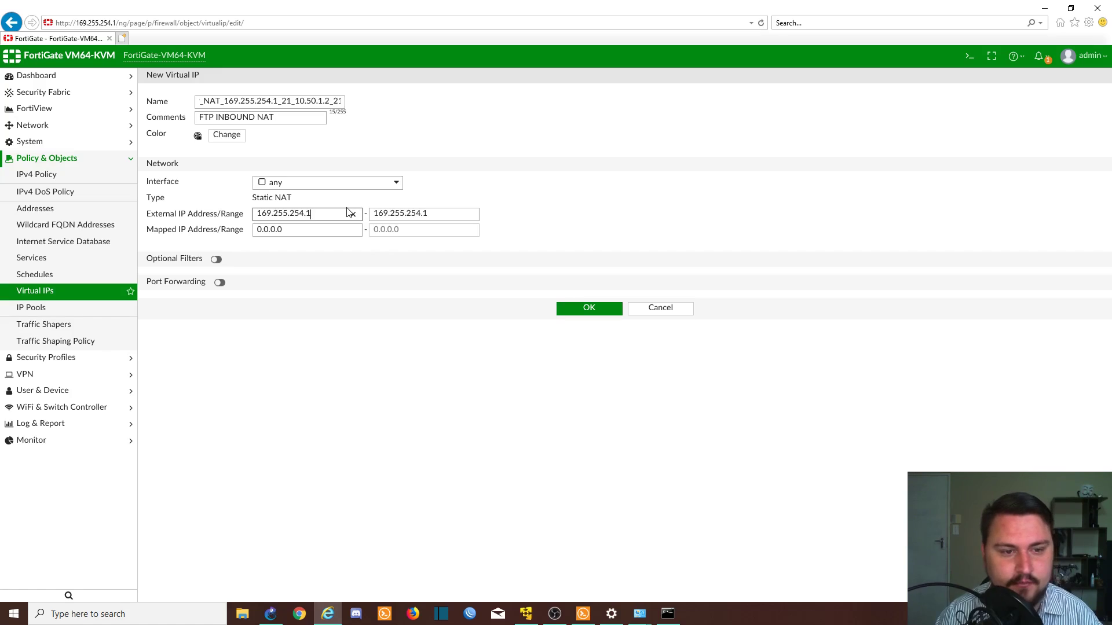
{"action": "key", "text": "Tab"}
{"action": "key", "text": "Tab"}
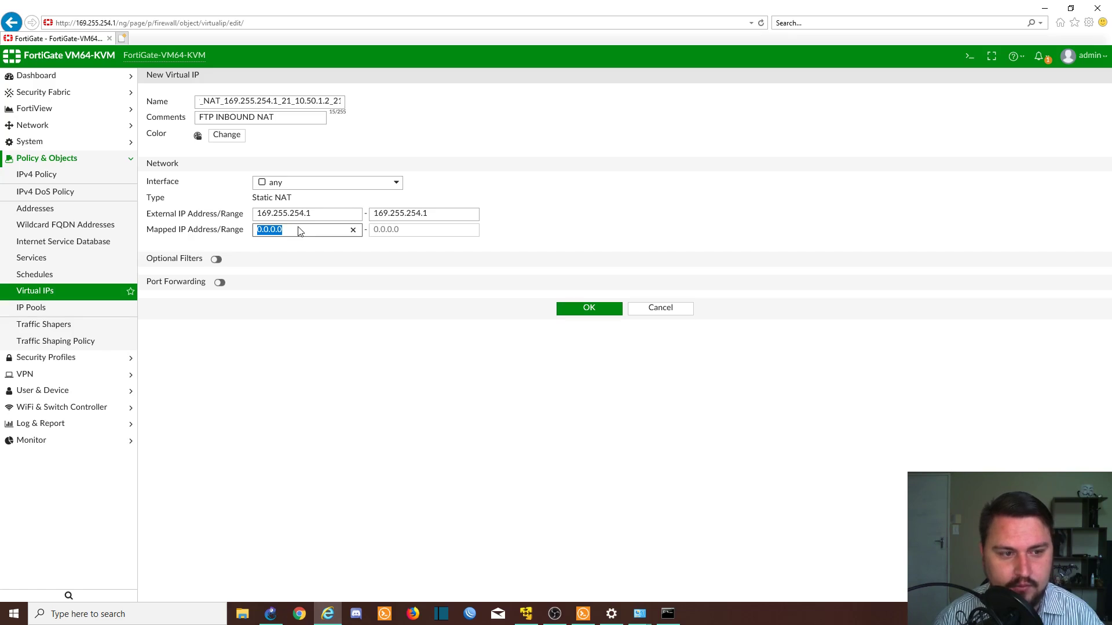
{"action": "type", "text": "10"}
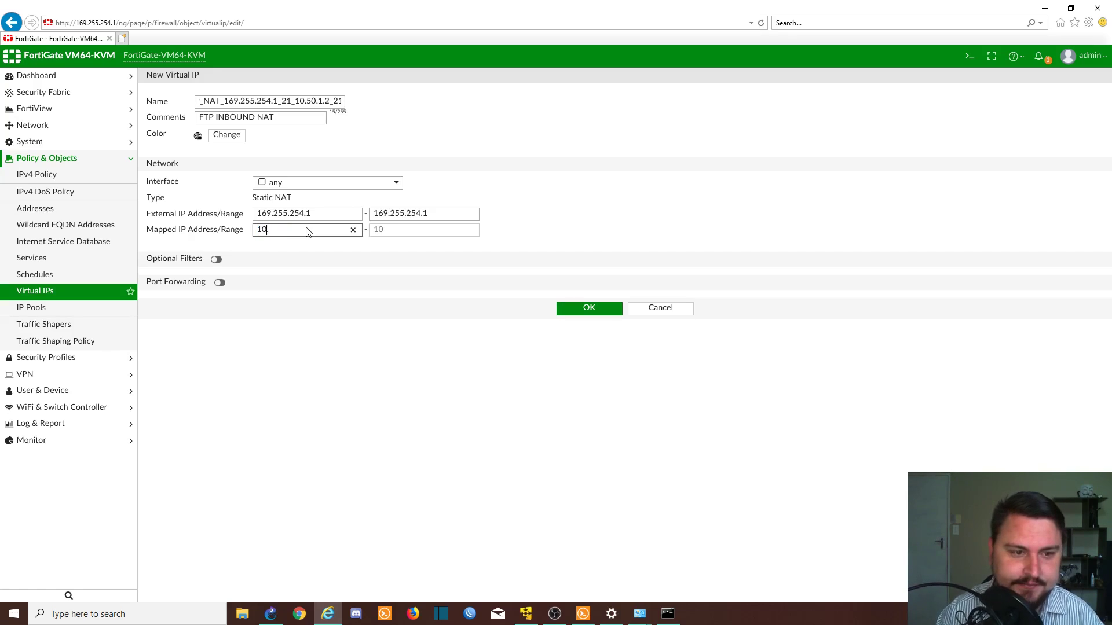
{"action": "type", "text": ".50.1.2"}
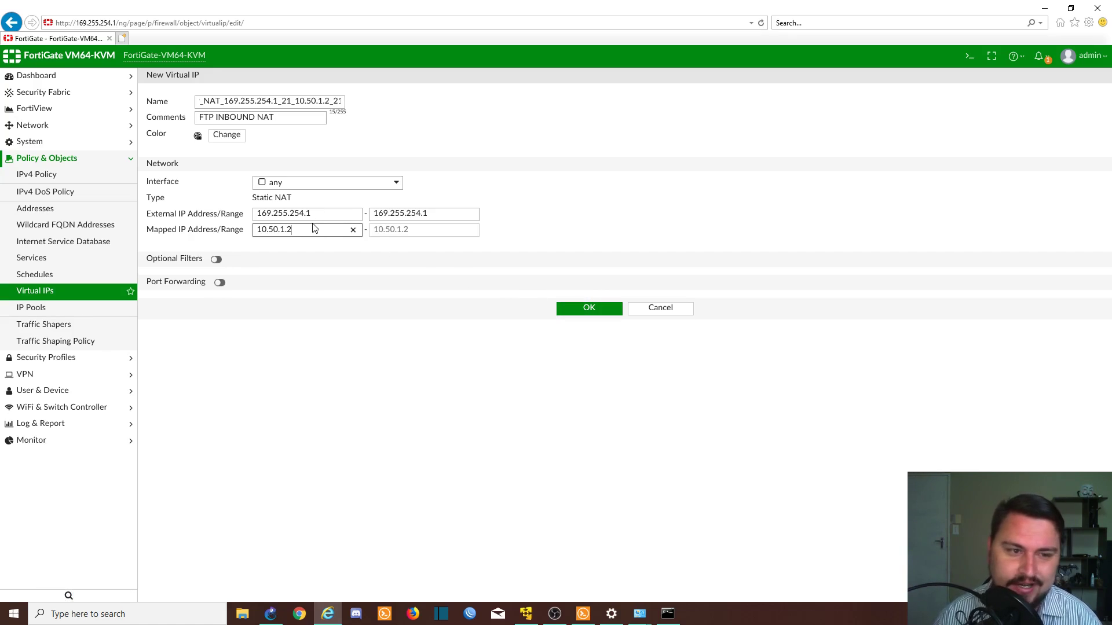
{"action": "left_click_drag", "start_coordinate": [327, 211], "coordinate": [247, 206]}
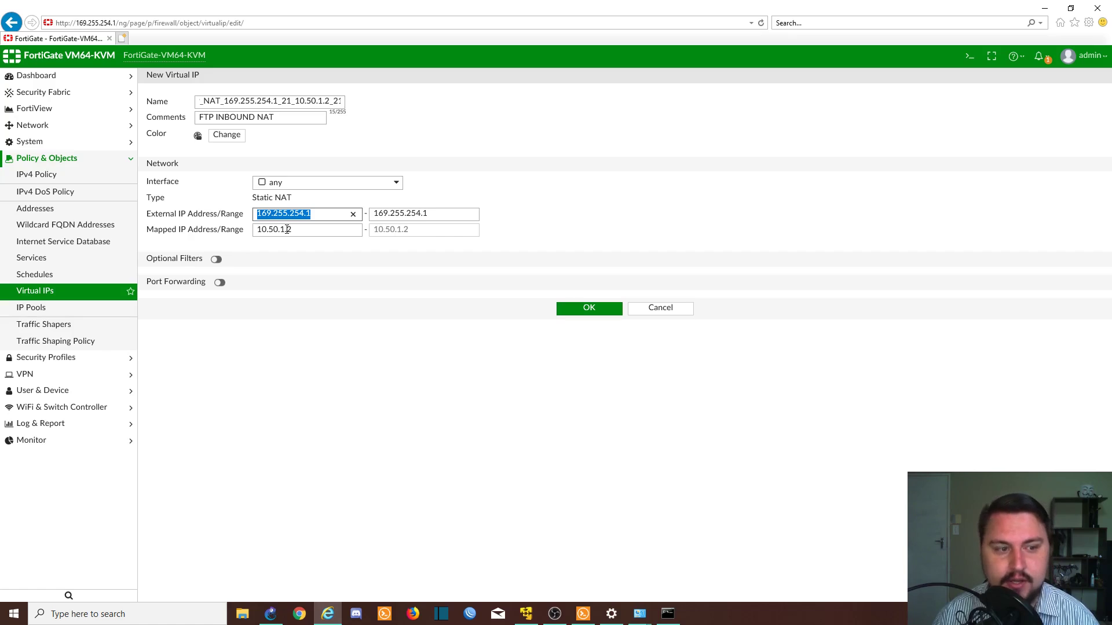
{"action": "left_click", "coordinate": [220, 283]}
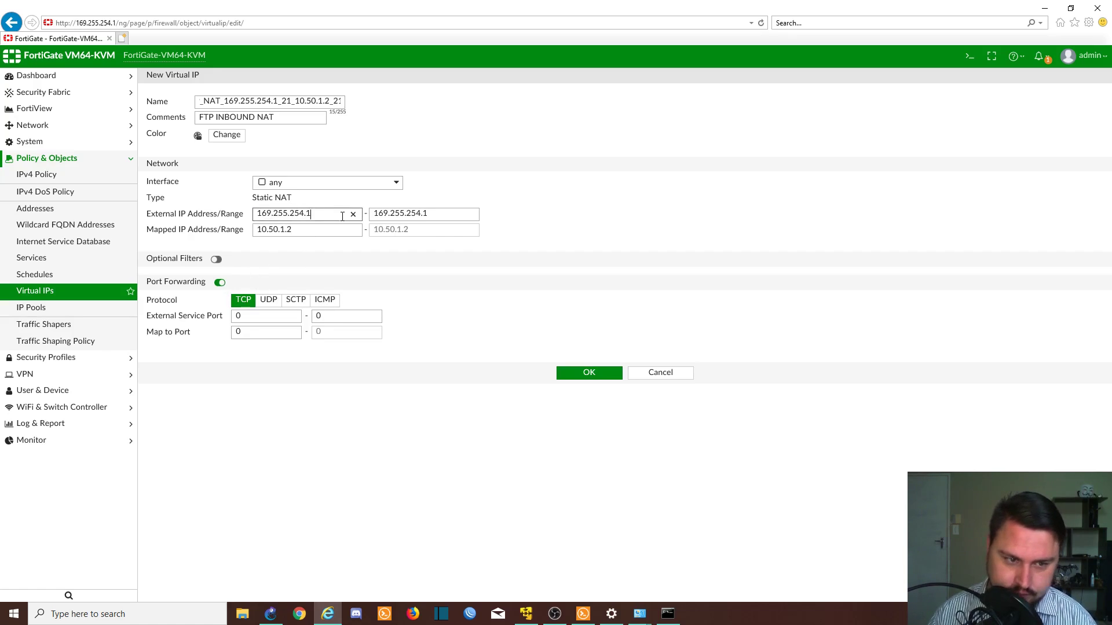
Set the external service port and mapped port to TCP 21 and save the virtual IP.
{"action": "left_click_drag", "start_coordinate": [307, 213], "coordinate": [256, 215]}
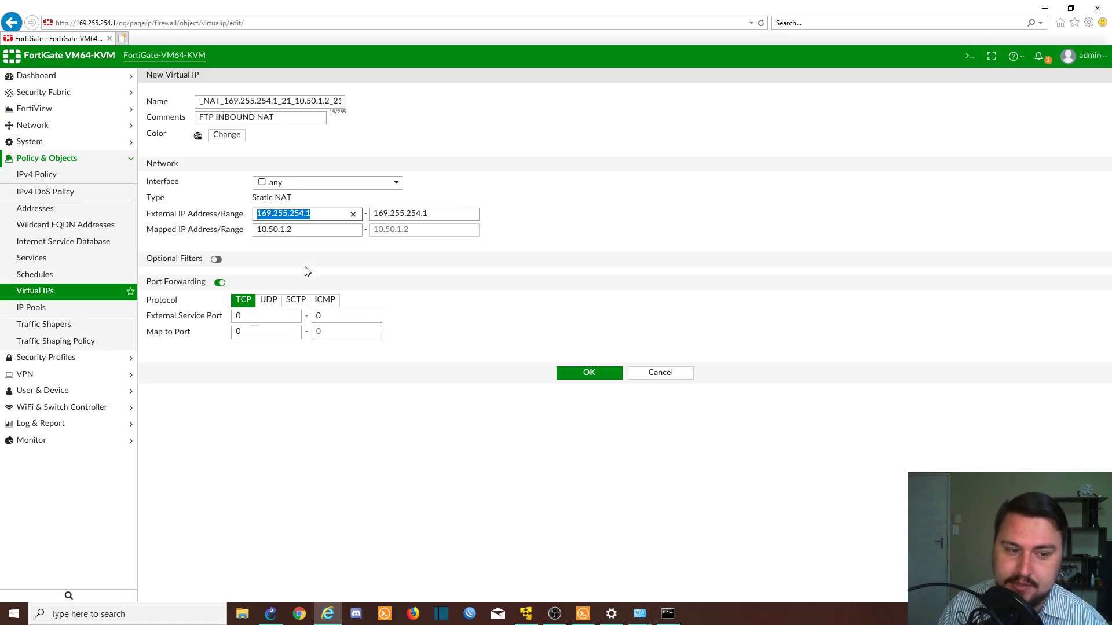
{"action": "left_click", "coordinate": [245, 316]}
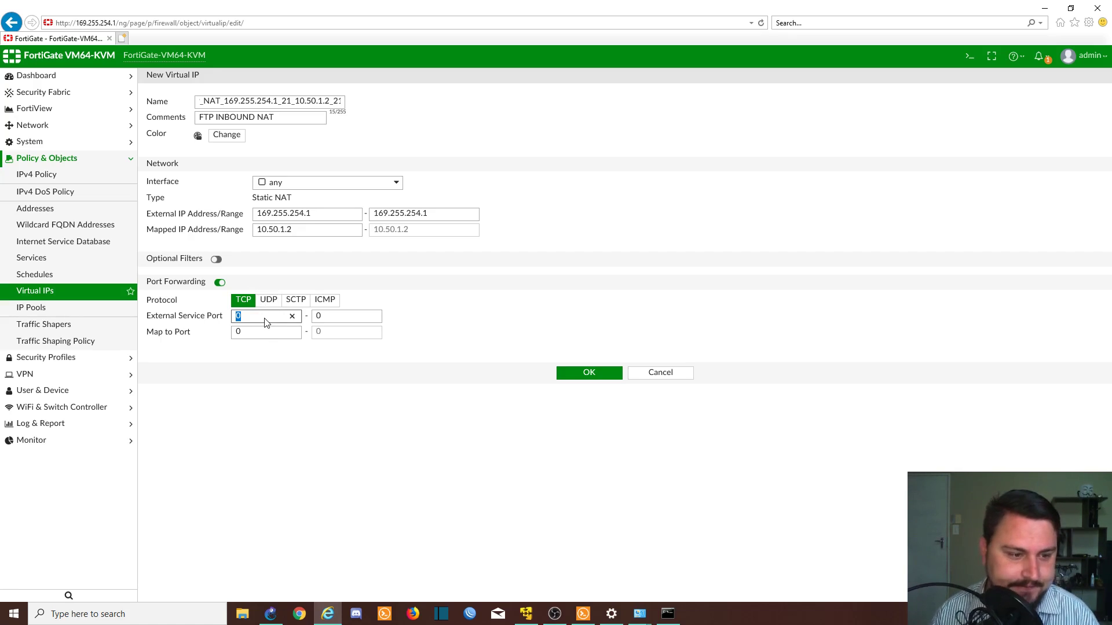
{"action": "type", "text": "21"}
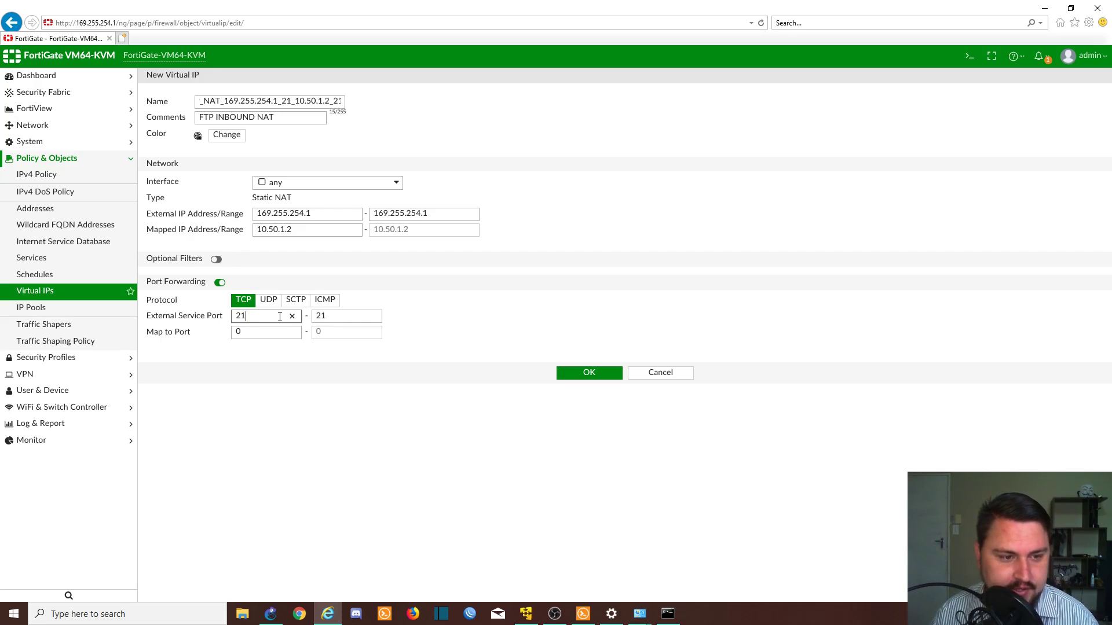
{"action": "key", "text": "Tab"}
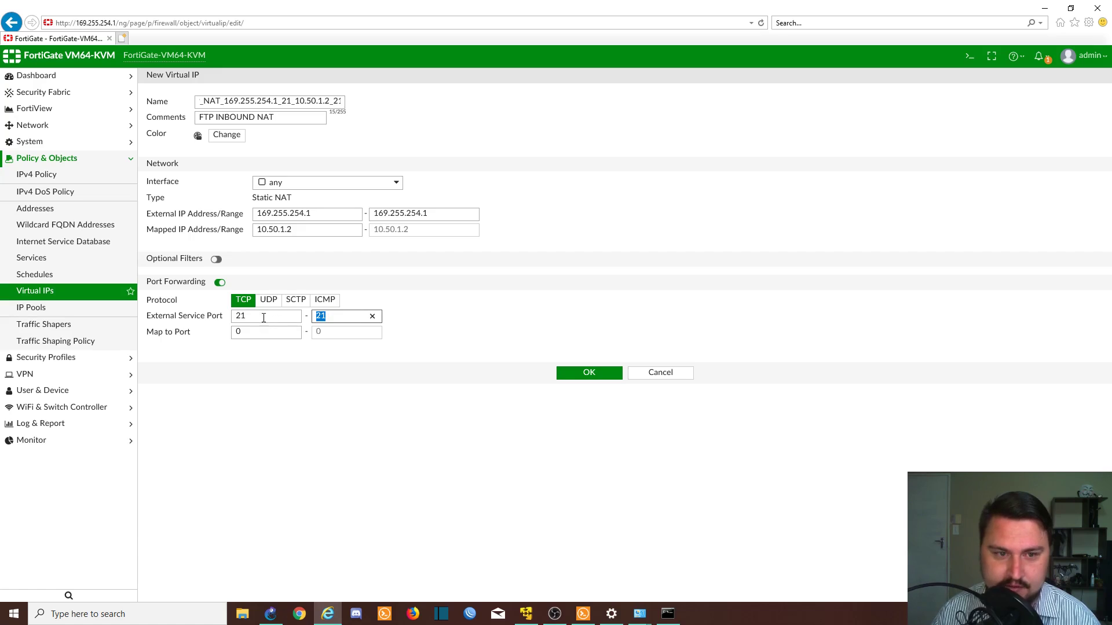
{"action": "key", "text": "Tab"}
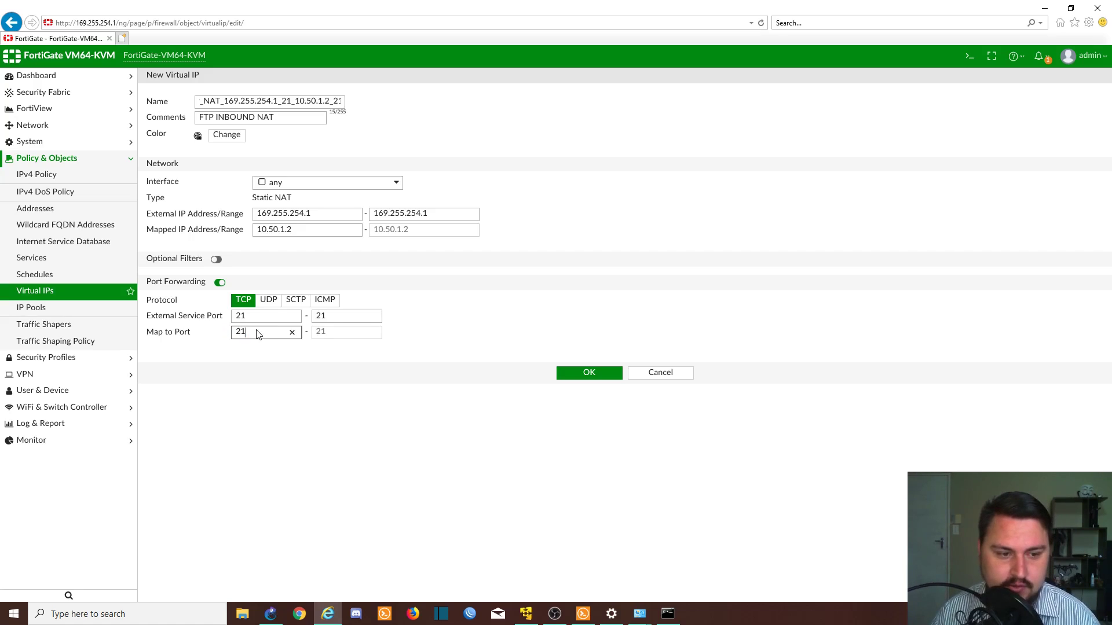
{"action": "left_click", "coordinate": [341, 317]}
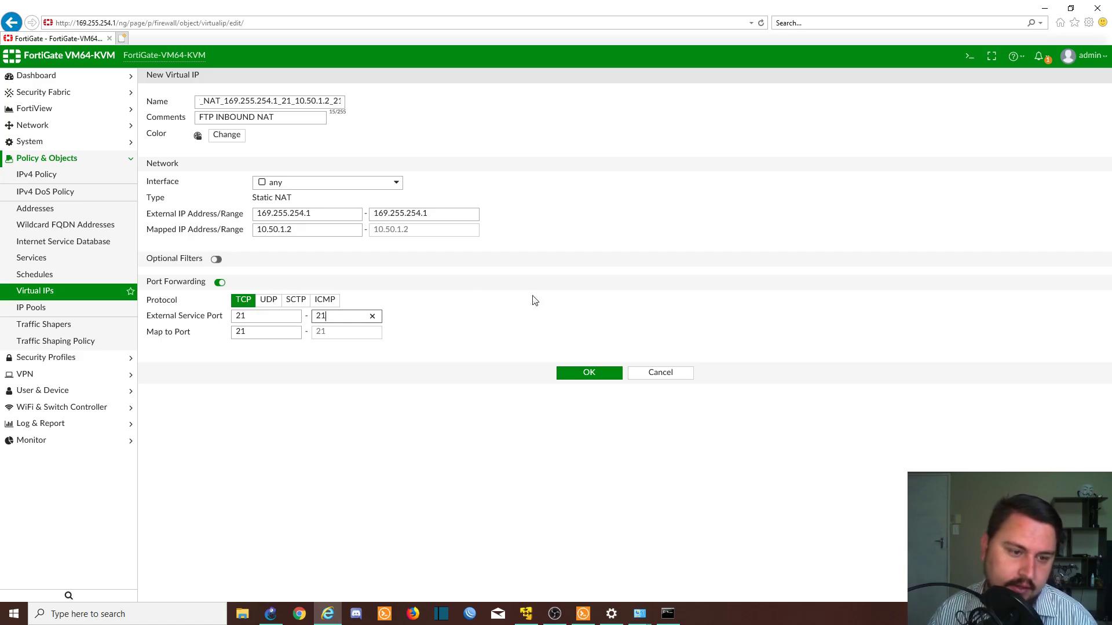
{"action": "left_click", "coordinate": [589, 374]}
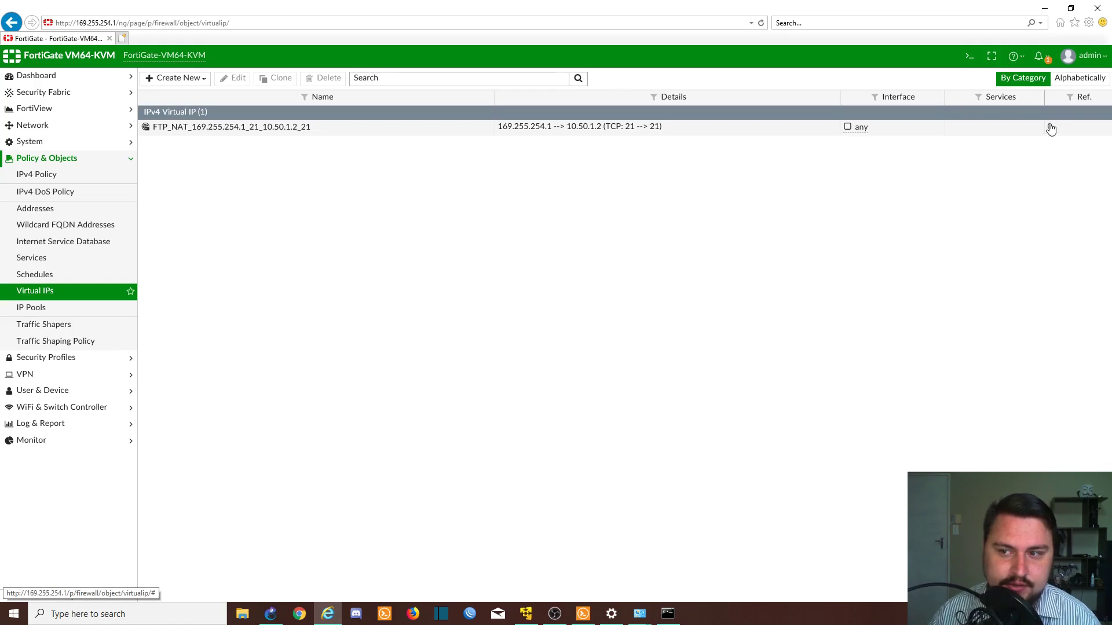
Start a new IPv4 policy named FTP INBOUND NAT.
{"action": "left_click", "coordinate": [131, 174]}
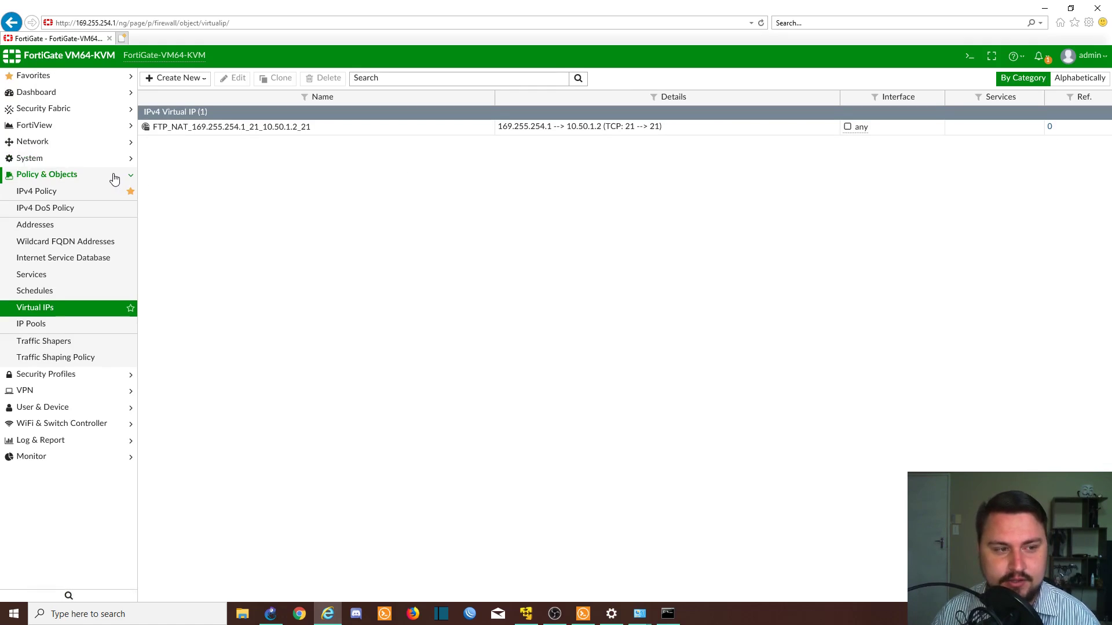
{"action": "left_click", "coordinate": [104, 192]}
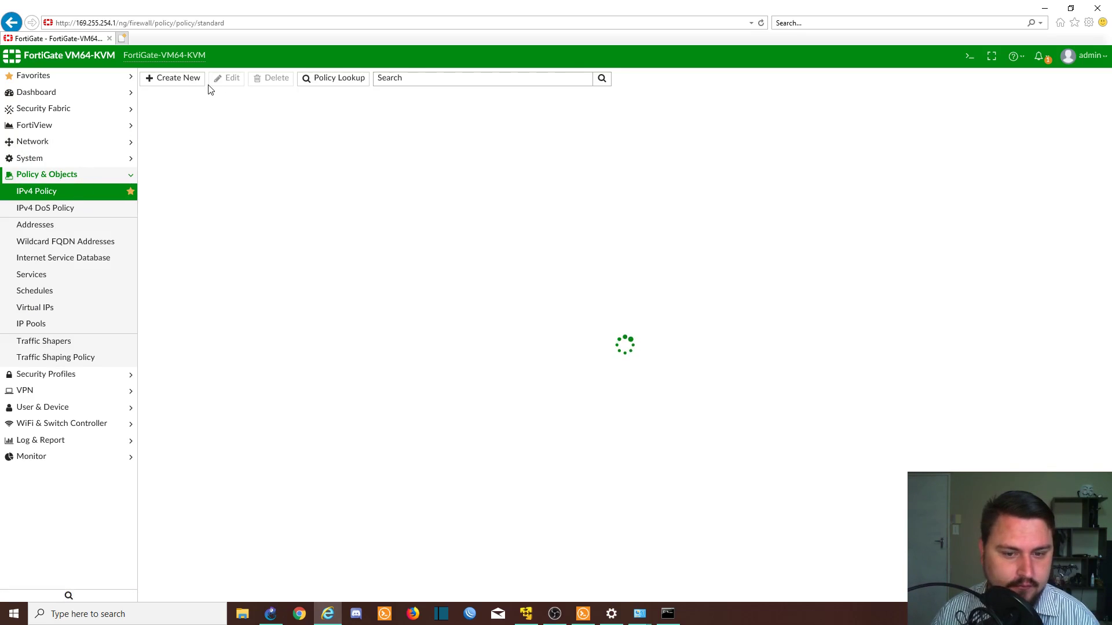
{"action": "left_click", "coordinate": [163, 84]}
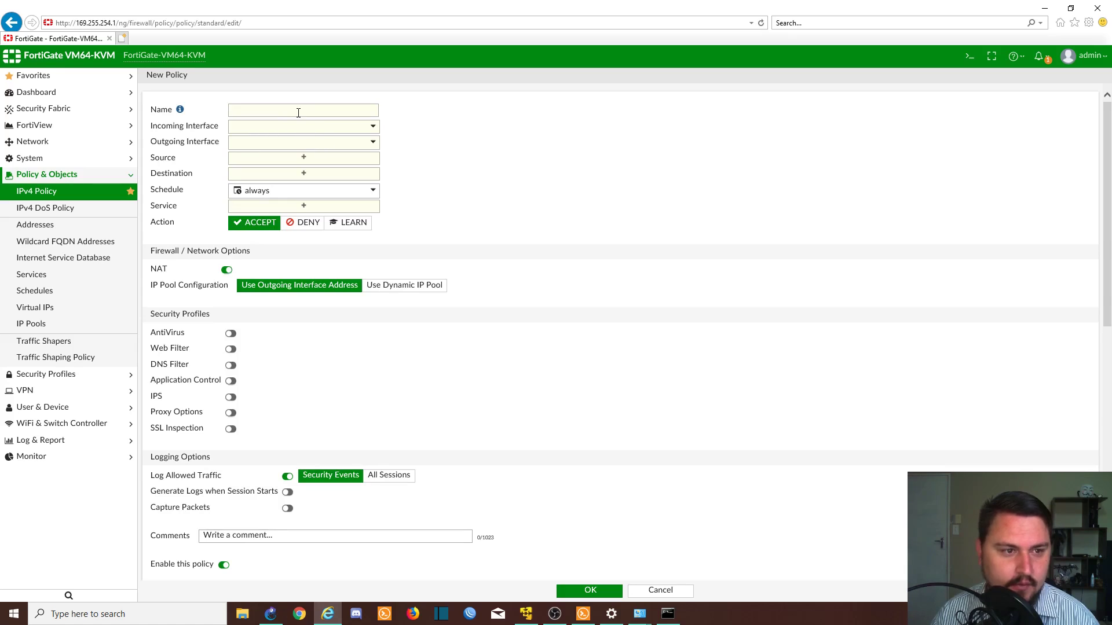
{"action": "left_click", "coordinate": [305, 114]}
{"action": "type", "text": "FTP INBOUND NAT"}
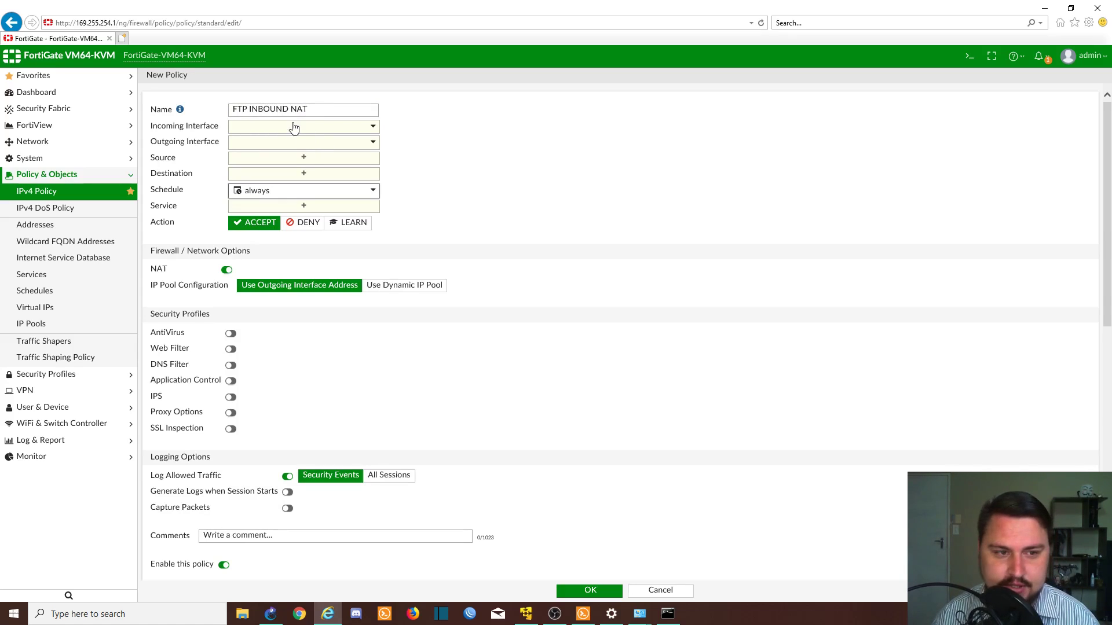
Set the policy's incoming interface to port10 and outgoing interface to port1.
{"action": "left_click", "coordinate": [289, 127]}
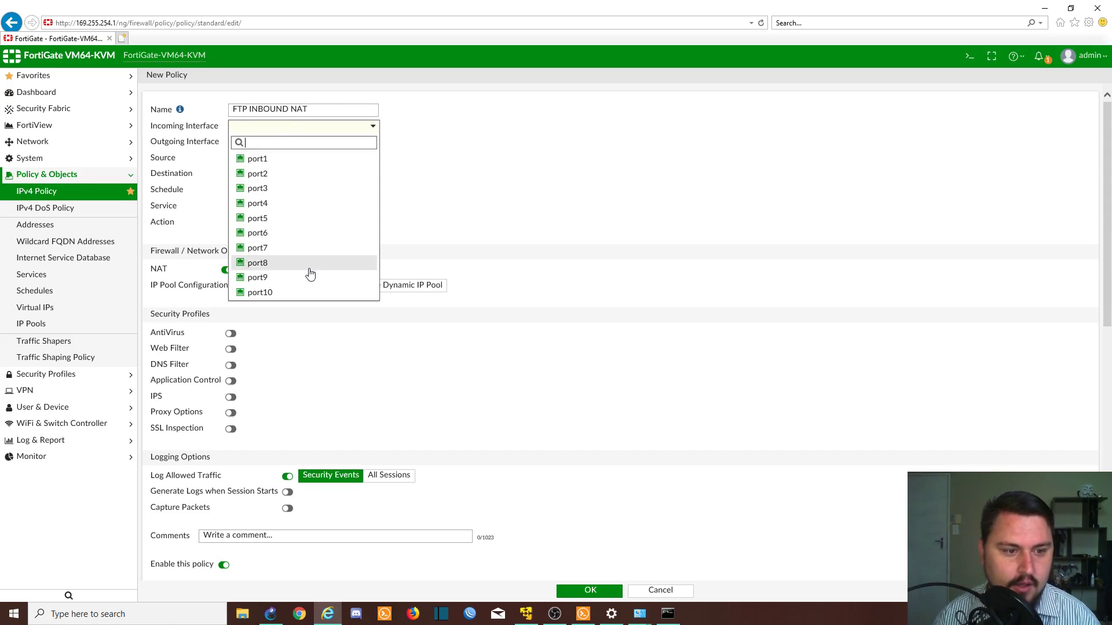
{"action": "left_click", "coordinate": [293, 291]}
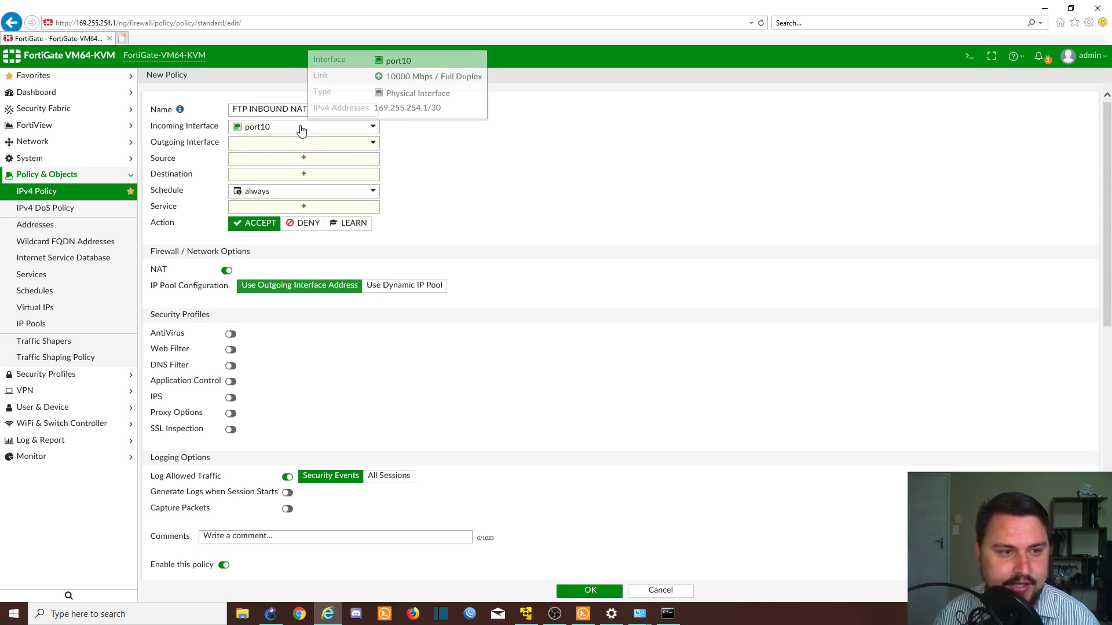
{"action": "left_click", "coordinate": [305, 142]}
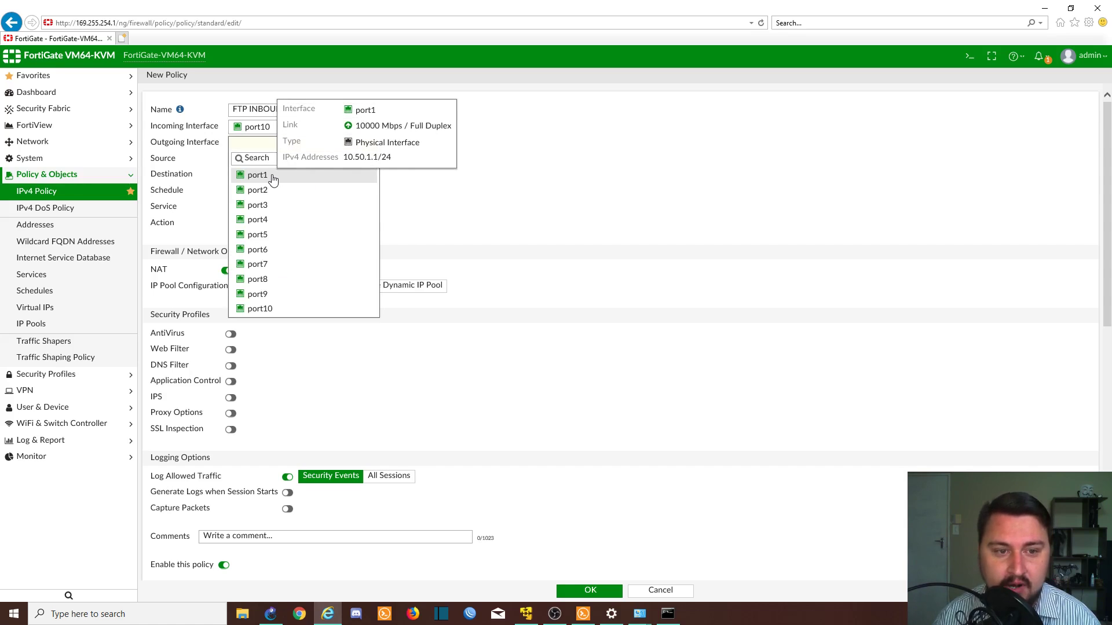
{"action": "left_click", "coordinate": [273, 180]}
{"action": "left_click", "coordinate": [289, 164]}
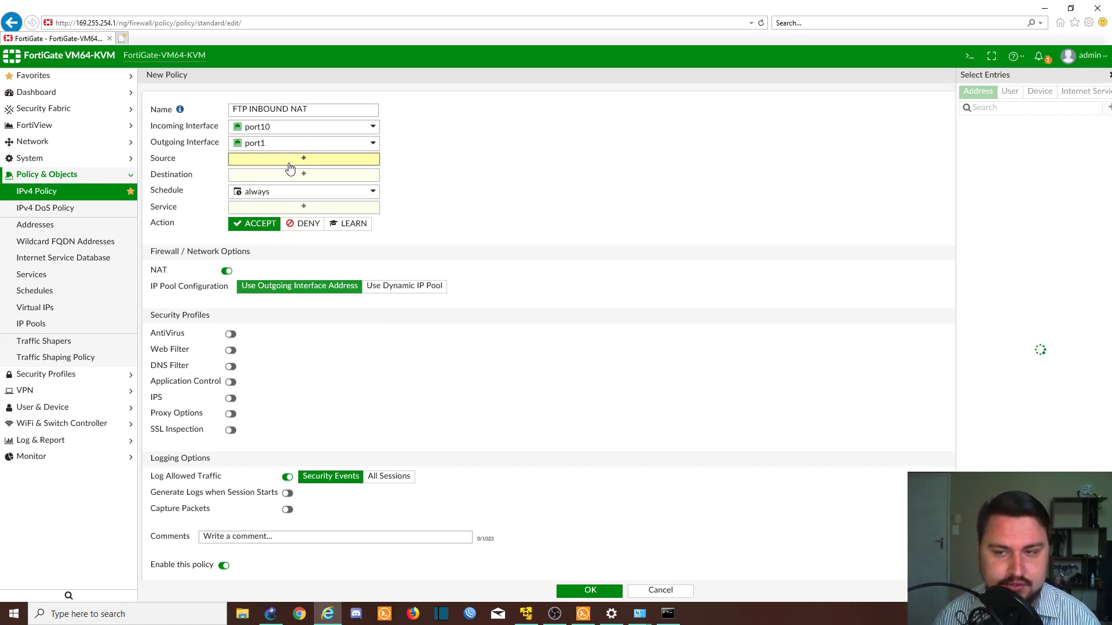
Set the policy source to all and destination to the FTP_NAT virtual IP.
{"action": "left_click", "coordinate": [989, 139]}
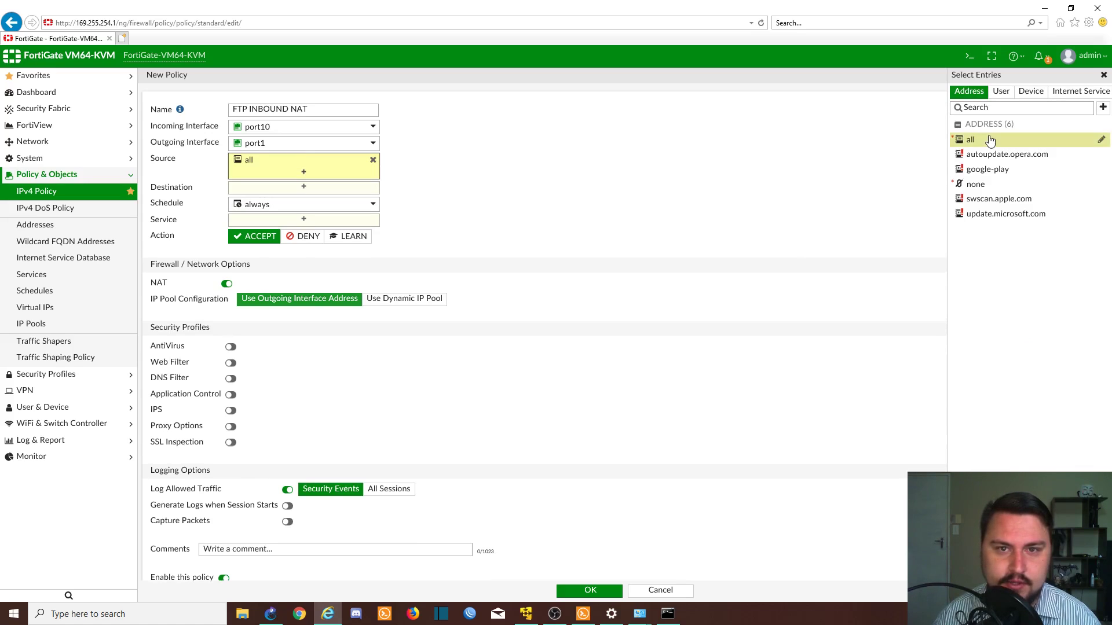
{"action": "left_click", "coordinate": [672, 132]}
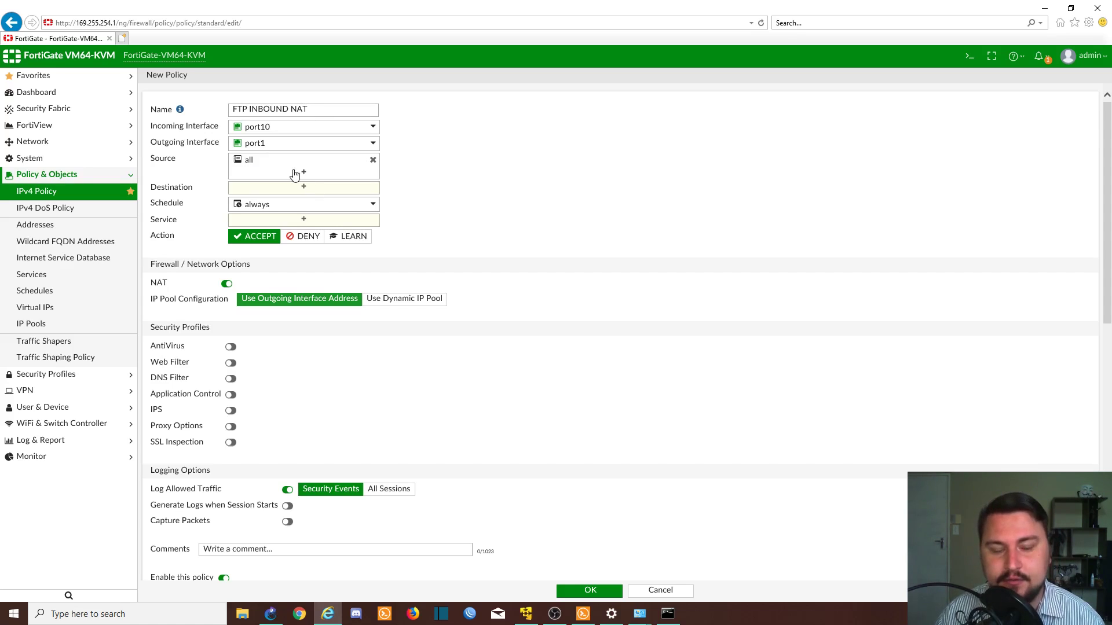
{"action": "left_click", "coordinate": [266, 190]}
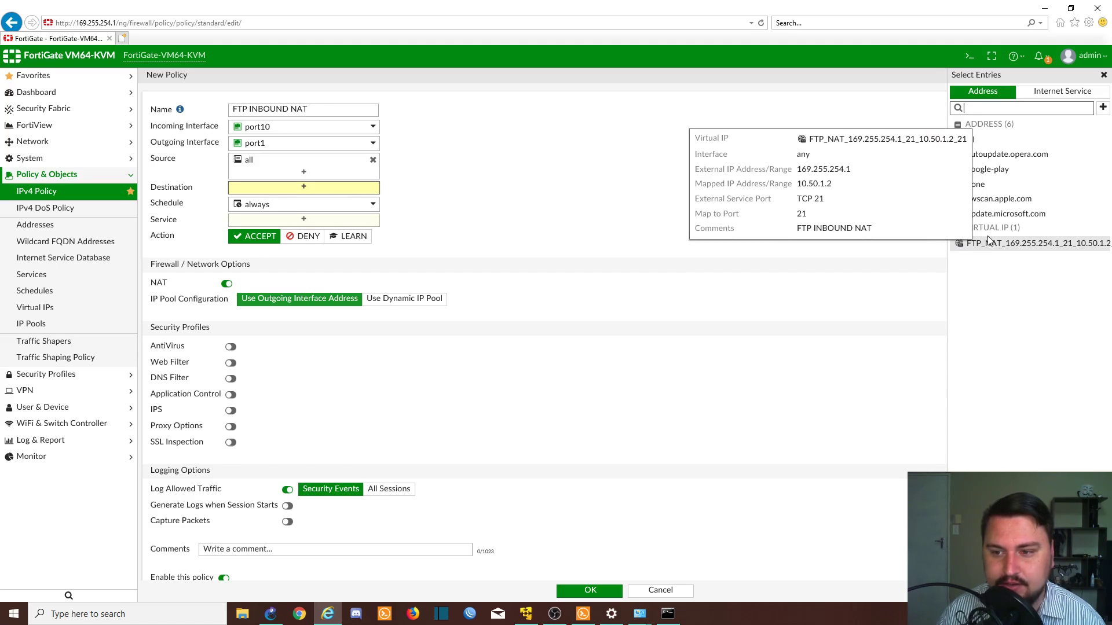
{"action": "left_click", "coordinate": [1007, 243]}
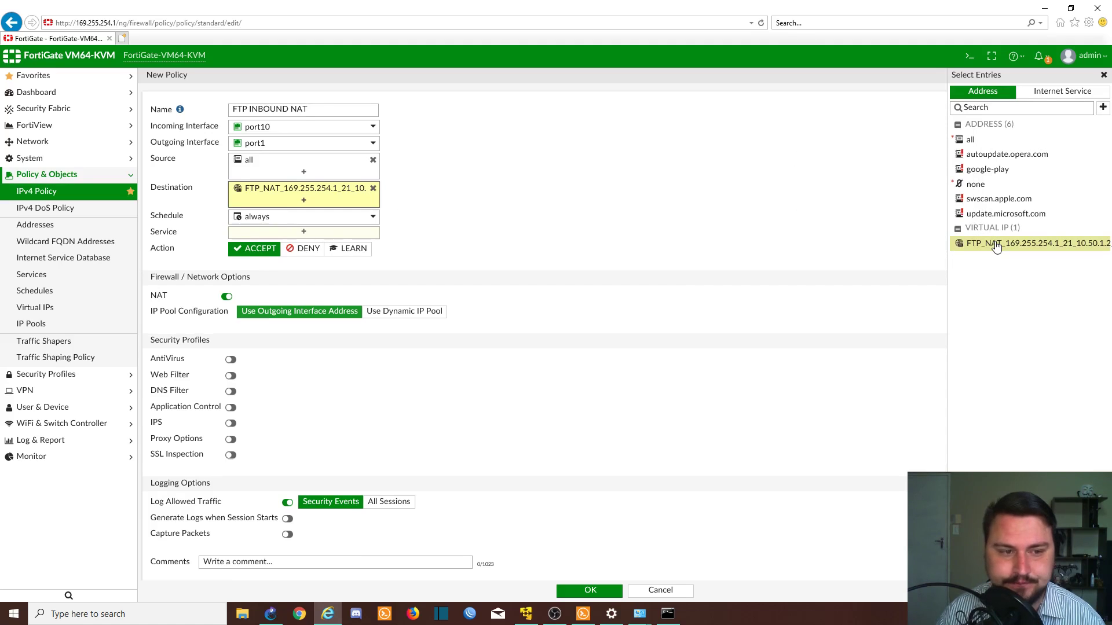
{"action": "left_click", "coordinate": [720, 194]}
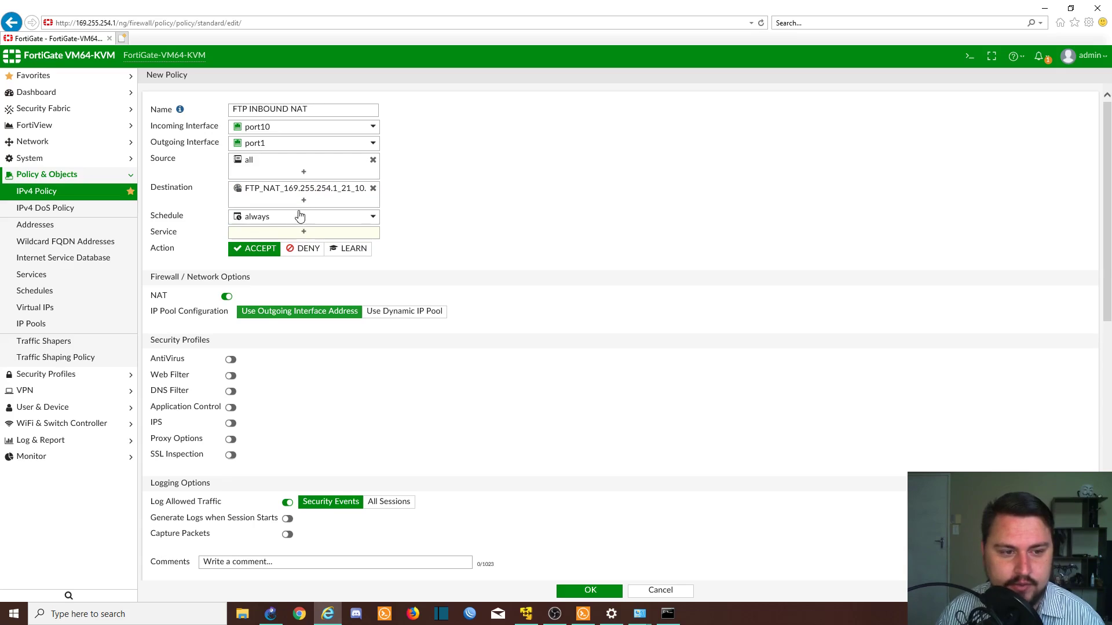
Keep the schedule at always and add FTP as the policy service.
{"action": "left_click", "coordinate": [274, 220]}
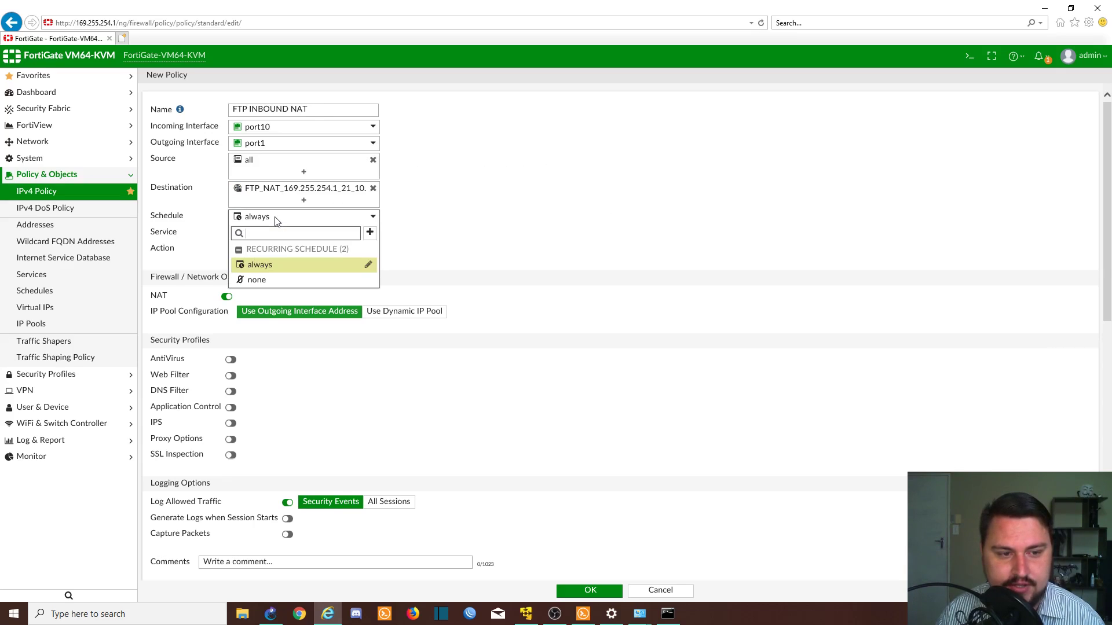
{"action": "left_click", "coordinate": [298, 215]}
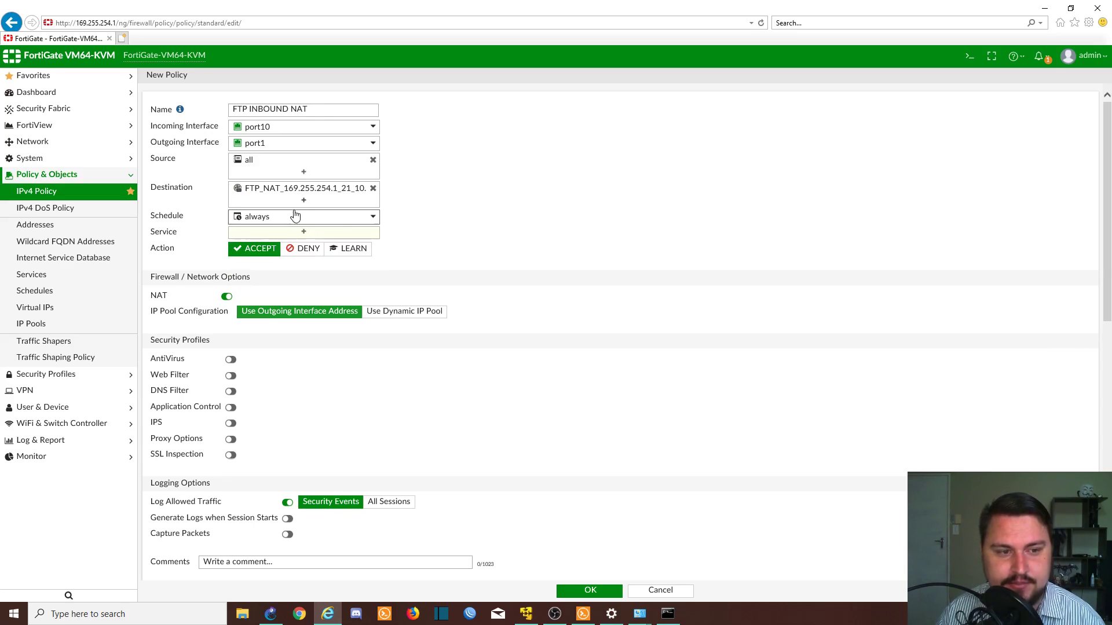
{"action": "left_click", "coordinate": [313, 233]}
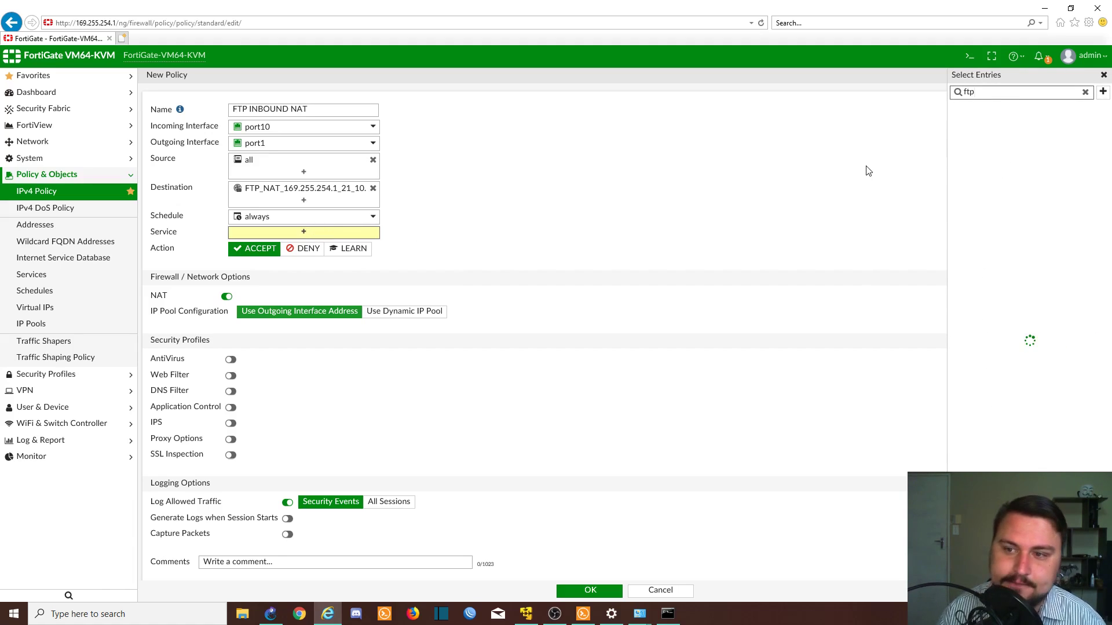
{"action": "key", "text": "Return"}
{"action": "left_click", "coordinate": [797, 169]}
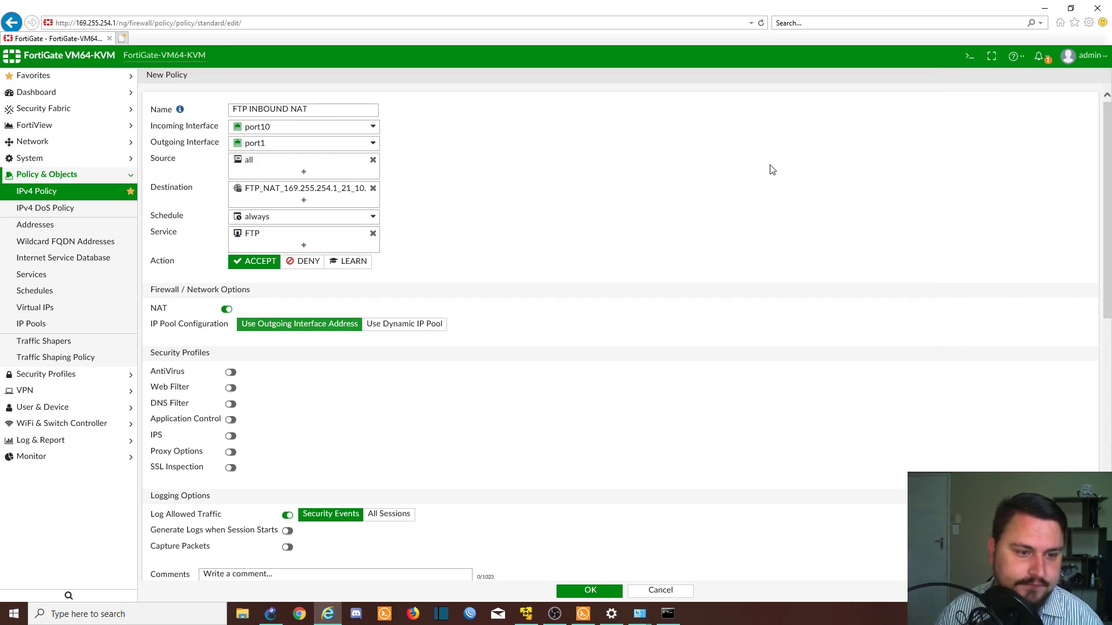
{"action": "scroll", "coordinate": [339, 129], "scroll_direction": "down", "scroll_amount": 3}
{"action": "scroll", "coordinate": [342, 116], "scroll_direction": "up", "scroll_amount": 3}
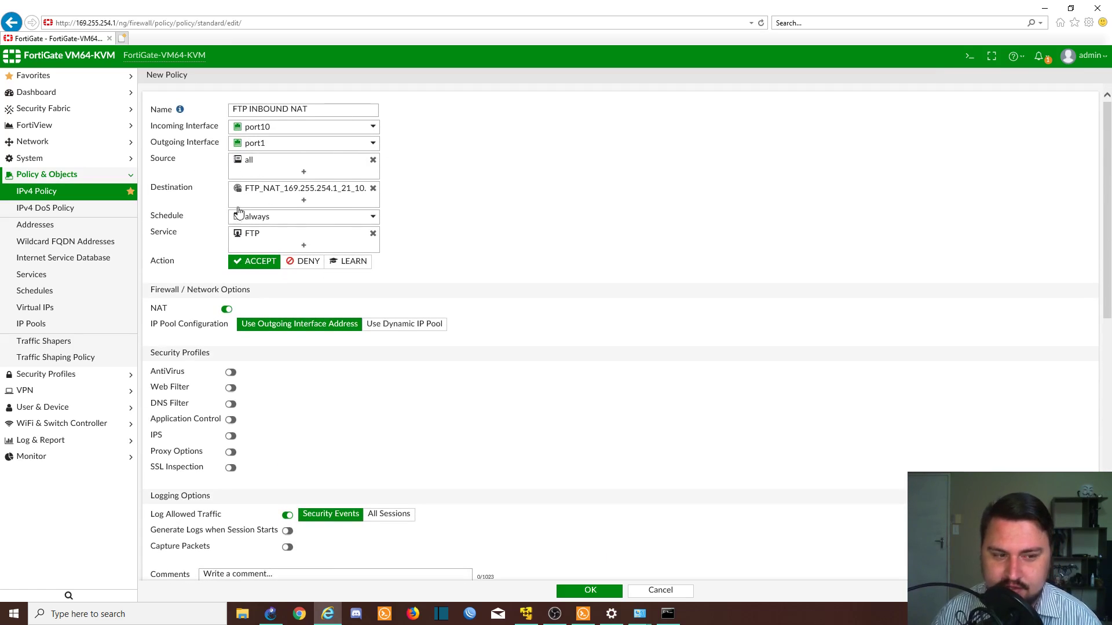
Turn NAT off for the FTP INBOUND NAT policy.
{"action": "left_click_drag", "start_coordinate": [157, 309], "coordinate": [163, 309]}
{"action": "left_click", "coordinate": [178, 309]}
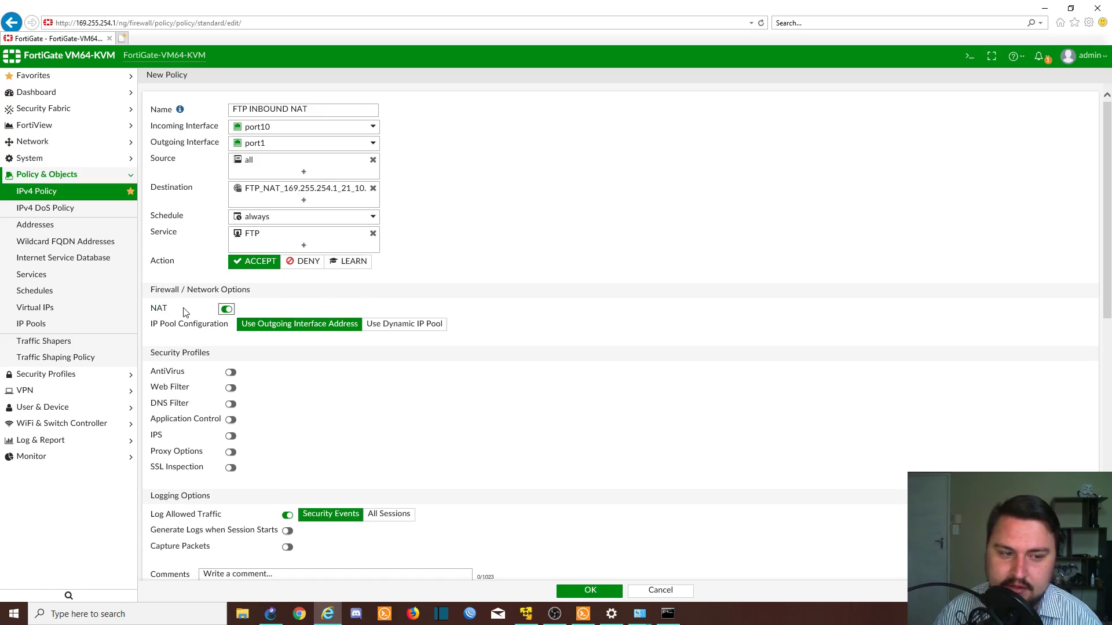
{"action": "left_click", "coordinate": [178, 309]}
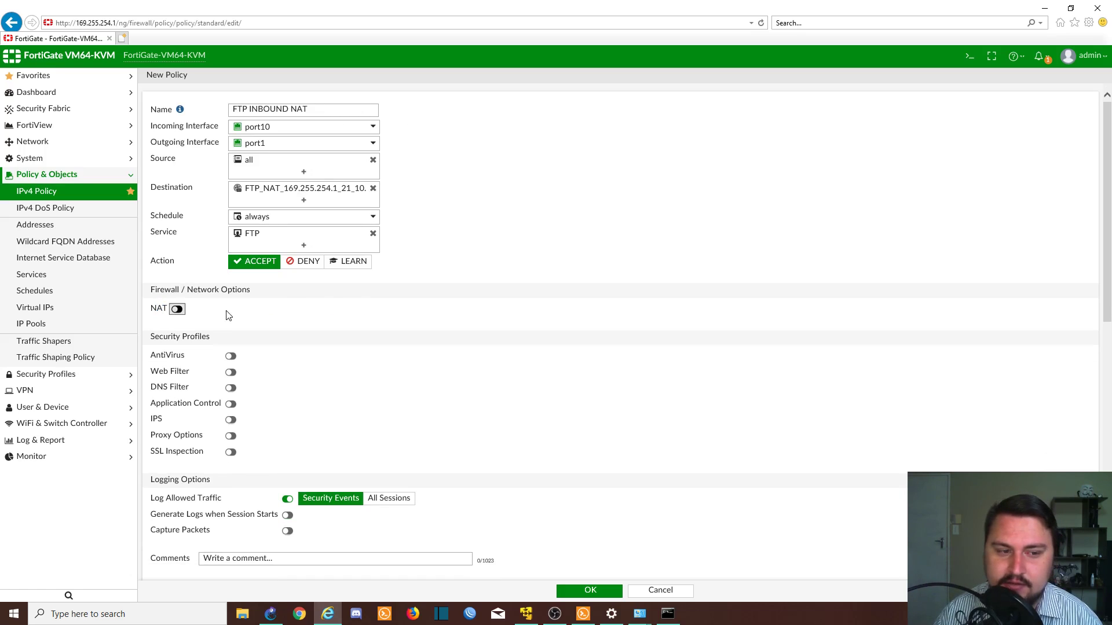
{"action": "left_click", "coordinate": [185, 309]}
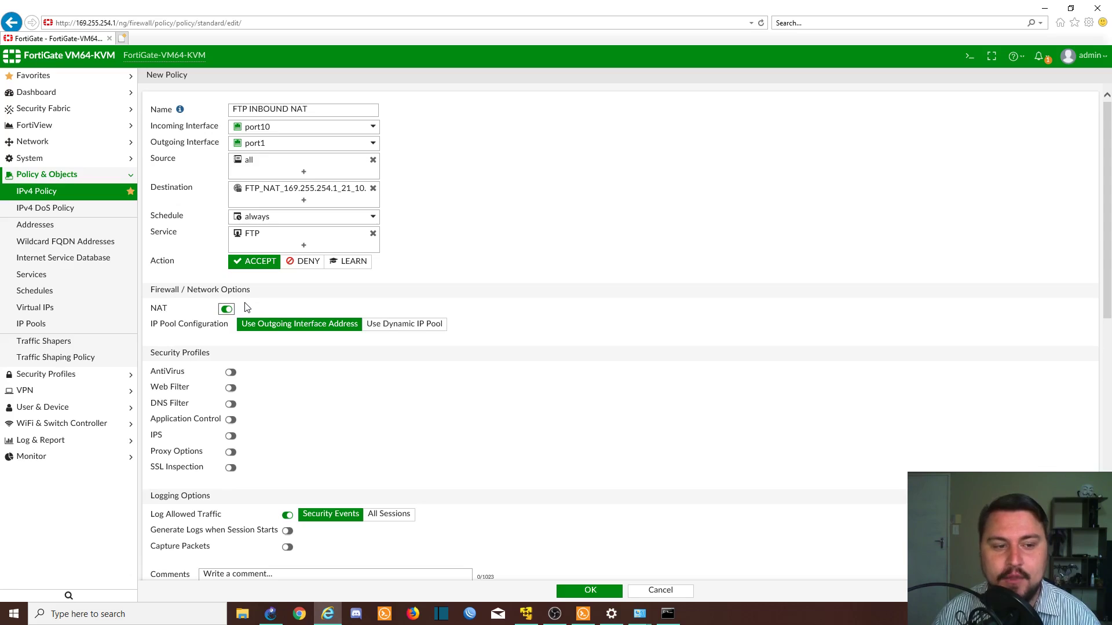
{"action": "triple_click", "coordinate": [159, 290]}
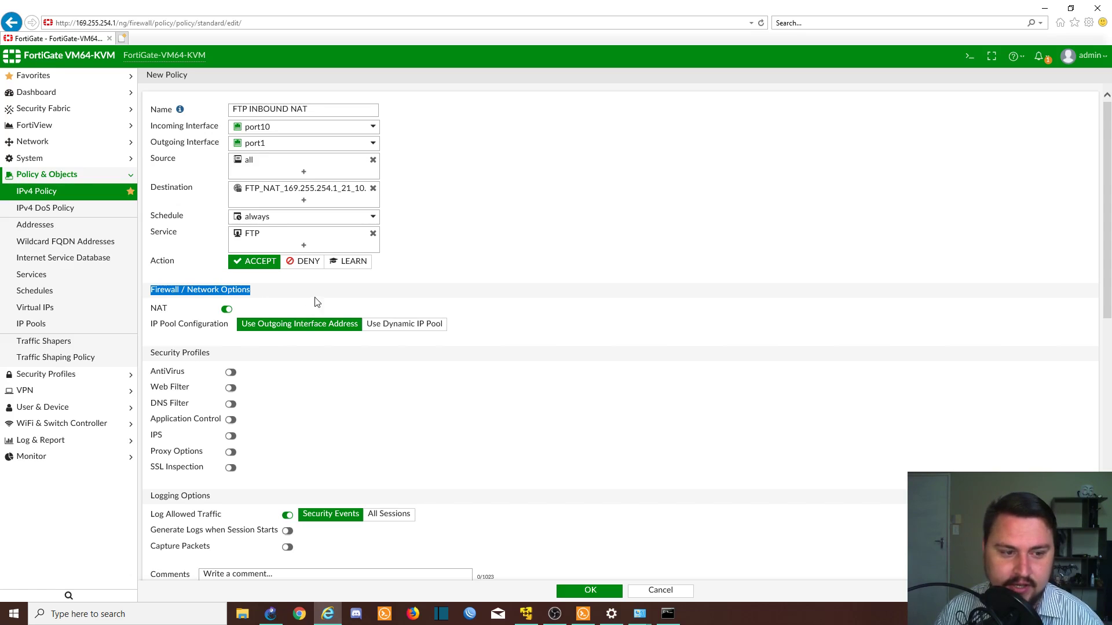
{"action": "left_click", "coordinate": [229, 311]}
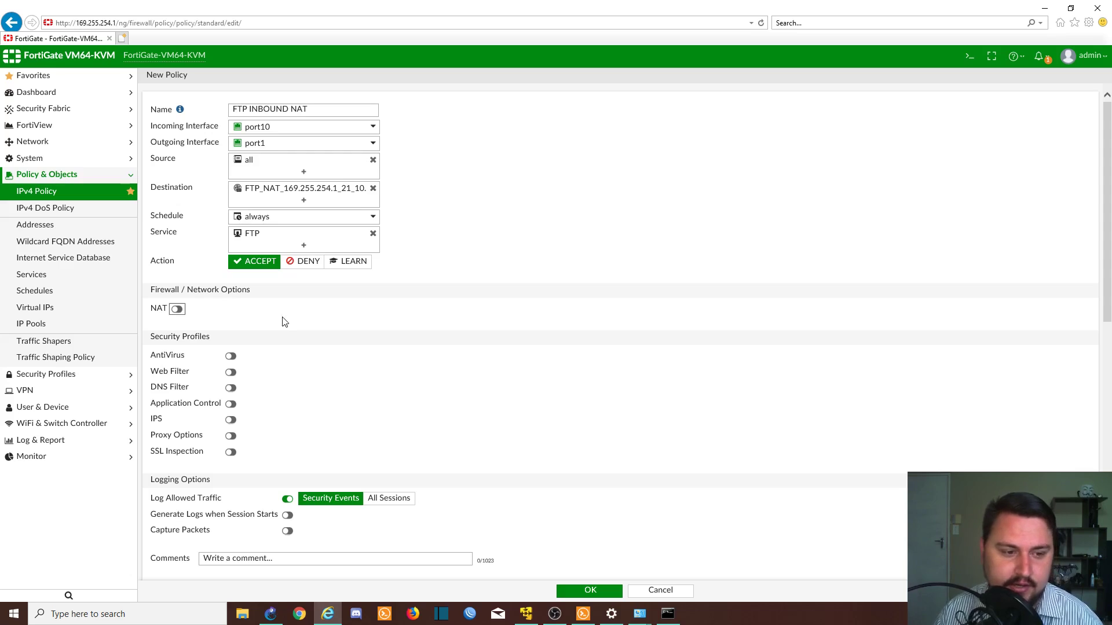
Log all sessions of allowed traffic and save the policy.
{"action": "scroll", "coordinate": [232, 292], "scroll_direction": "down", "scroll_amount": 3}
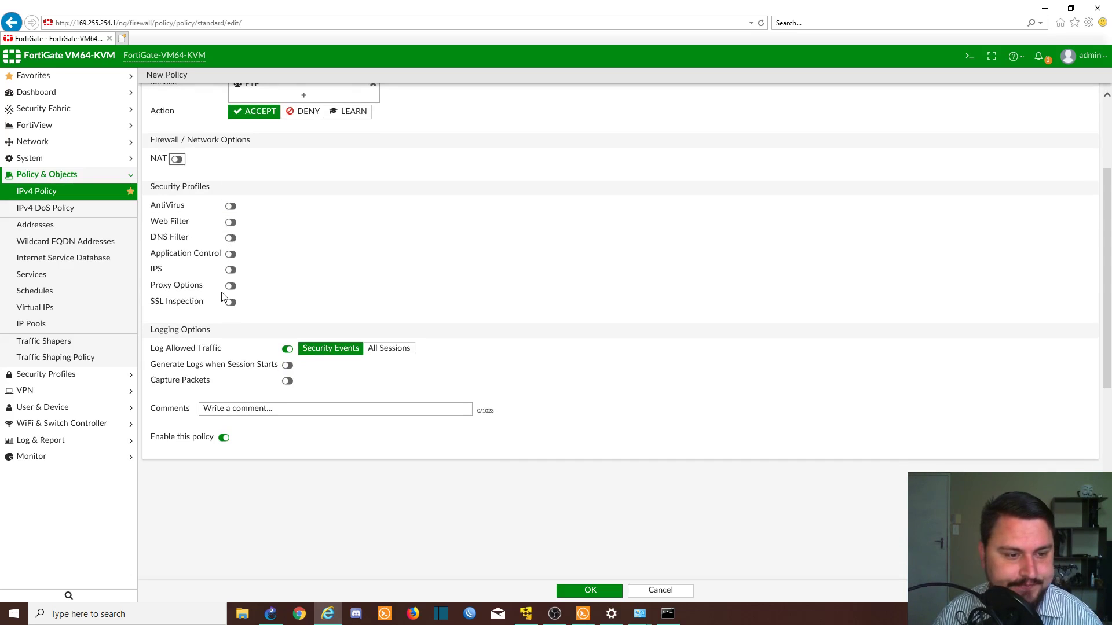
{"action": "left_click", "coordinate": [397, 348]}
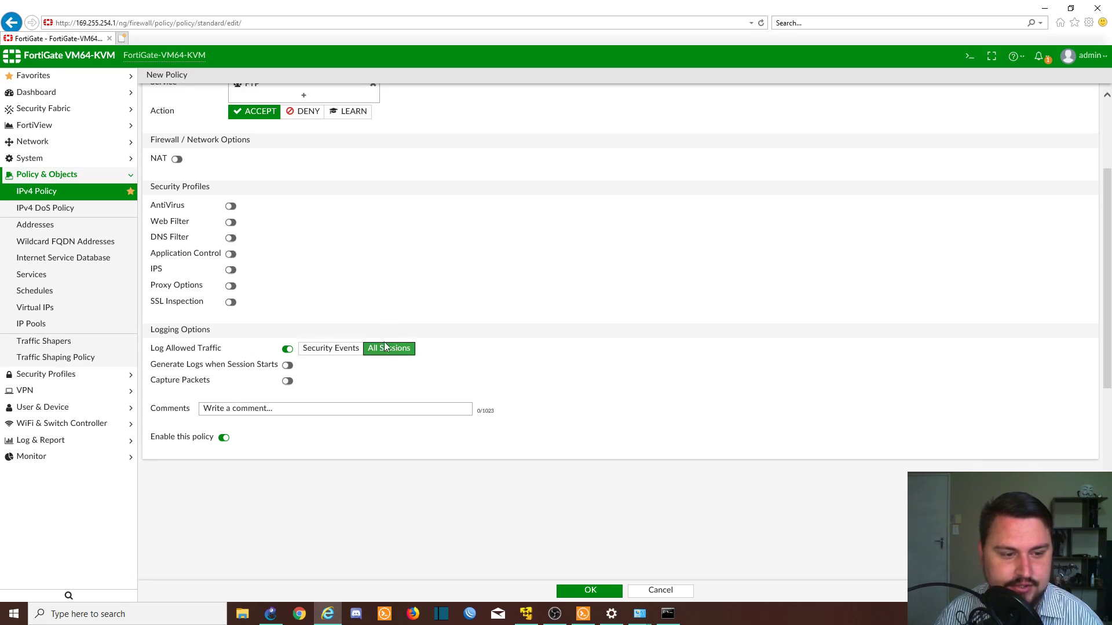
{"action": "scroll", "coordinate": [311, 409], "scroll_direction": "up", "scroll_amount": 5}
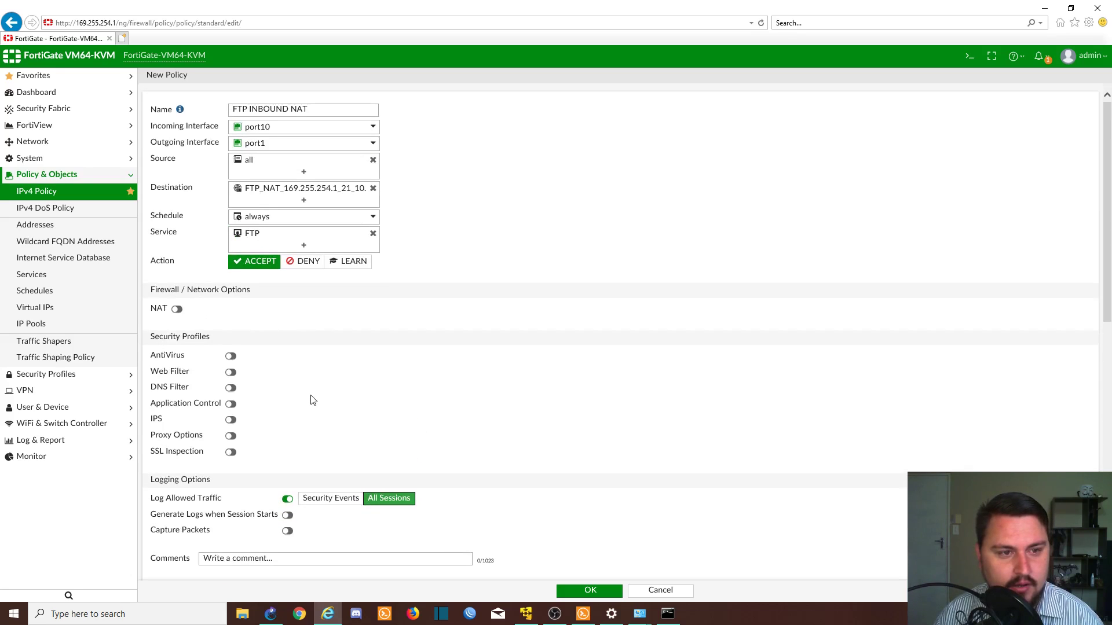
{"action": "scroll", "coordinate": [313, 394], "scroll_direction": "down", "scroll_amount": 8}
{"action": "scroll", "coordinate": [314, 395], "scroll_direction": "up", "scroll_amount": 4}
{"action": "scroll", "coordinate": [313, 394], "scroll_direction": "down", "scroll_amount": 1}
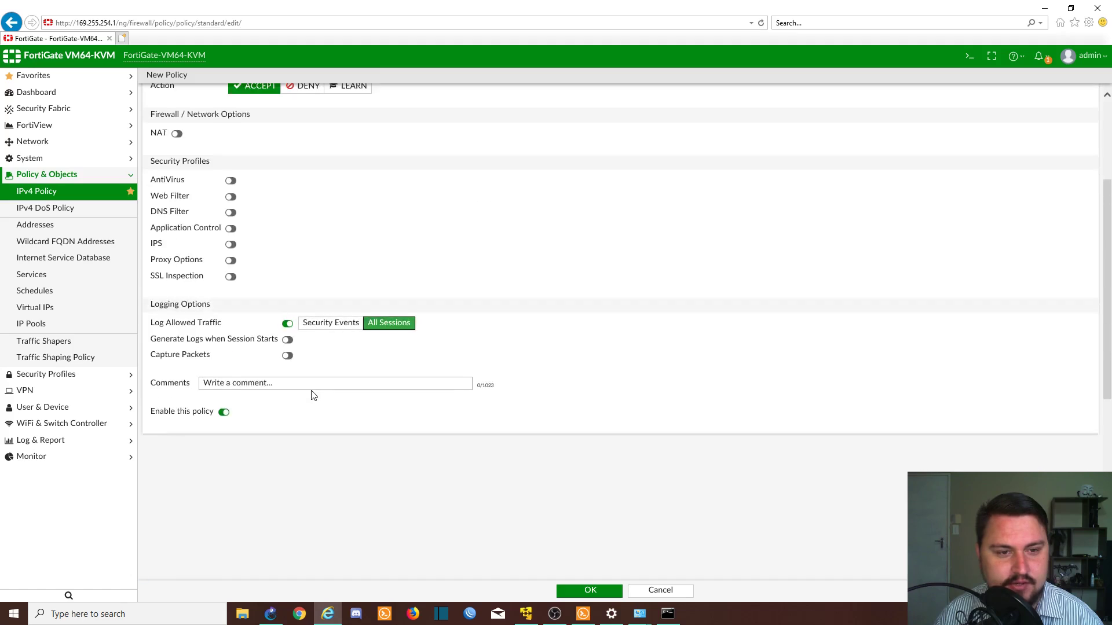
{"action": "scroll", "coordinate": [313, 392], "scroll_direction": "up", "scroll_amount": 5}
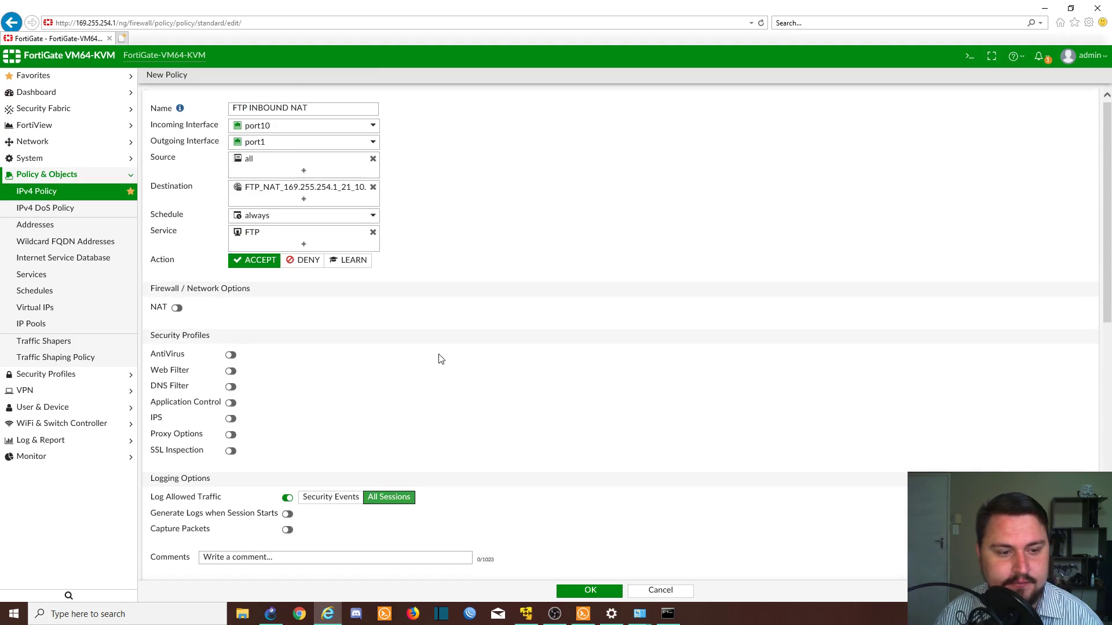
{"action": "left_click", "coordinate": [570, 591]}
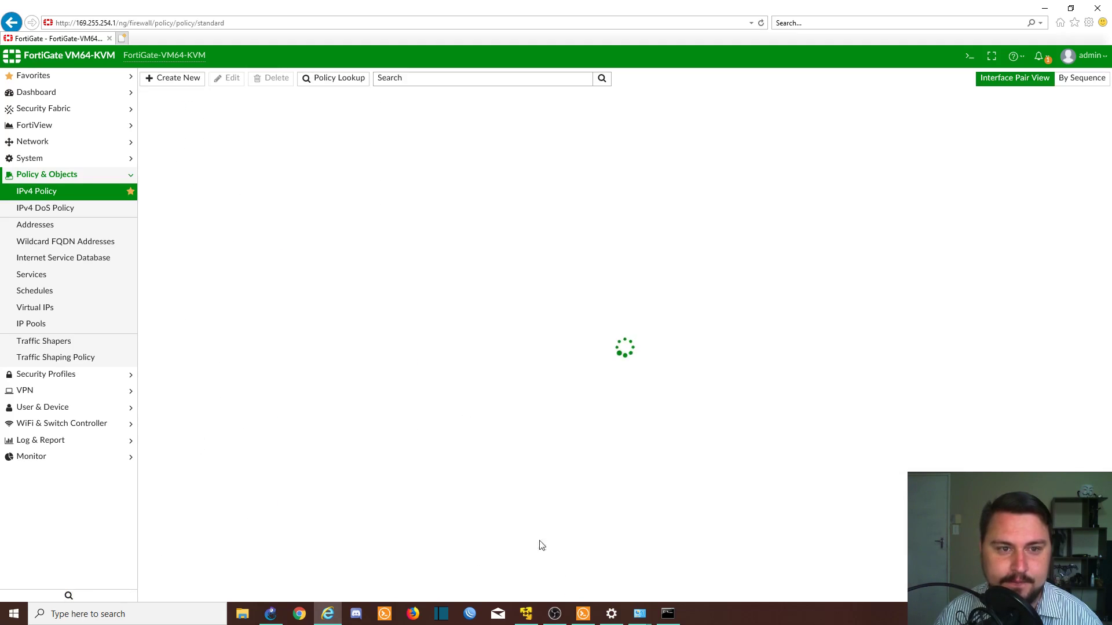
Expand the port10 to port1 group and list policies by sequence.
{"action": "left_click", "coordinate": [147, 102]}
{"action": "left_click", "coordinate": [1071, 78]}
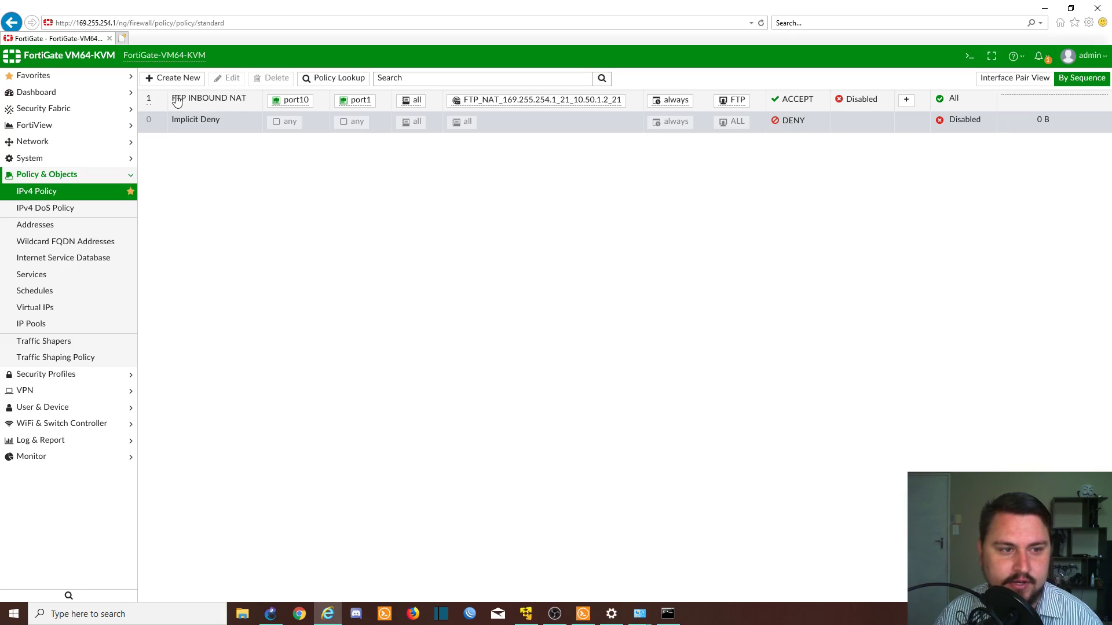
{"action": "mouse_move", "coordinate": [297, 103]}
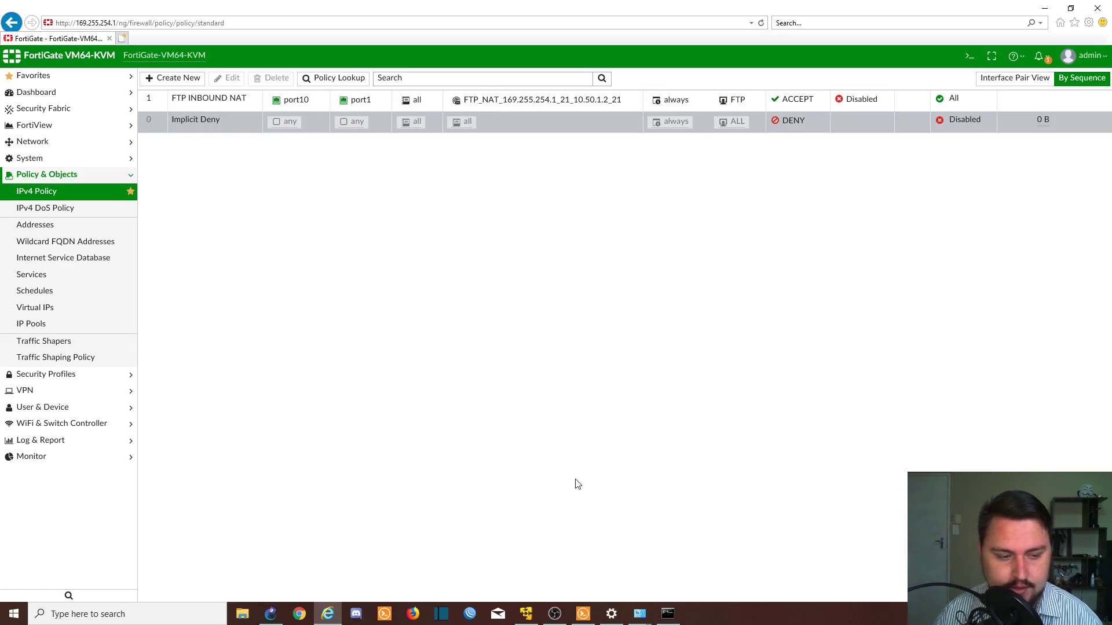
Search Windows for 'filezl', dismiss the search, and return to the browser.
{"action": "left_click", "coordinate": [14, 615]}
{"action": "type", "text": "filezl"}
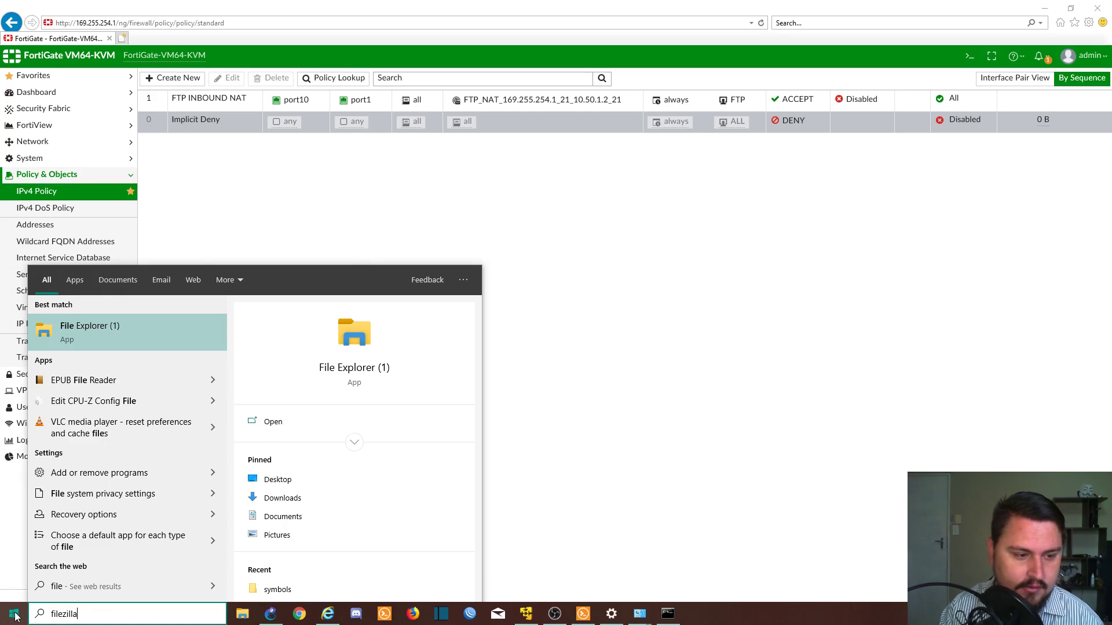
{"action": "key", "text": "Escape"}
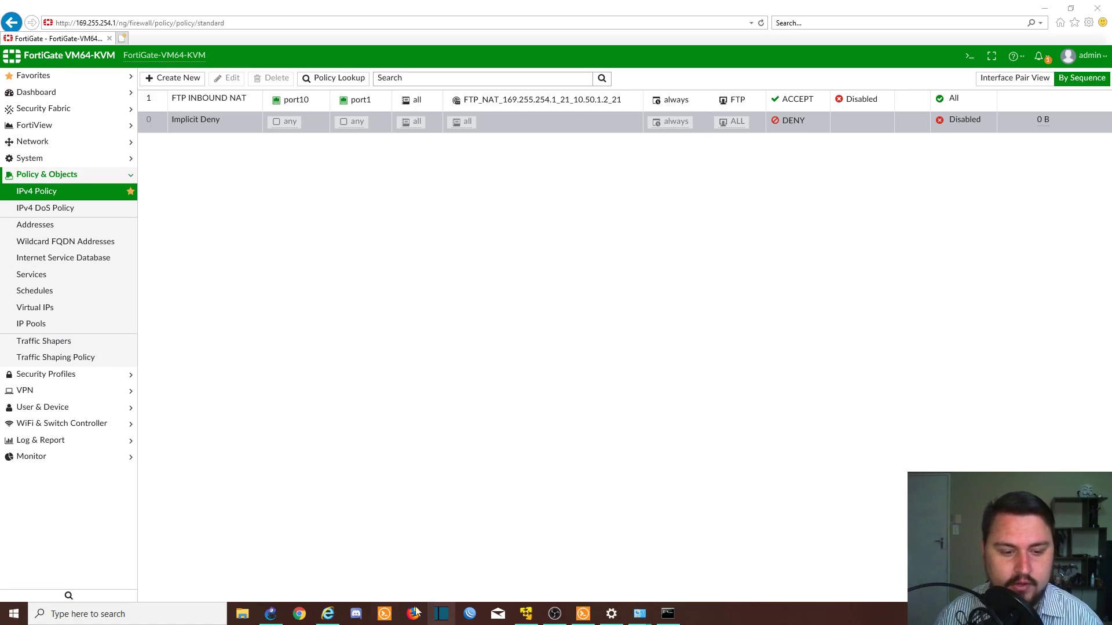
{"action": "left_click", "coordinate": [328, 613]}
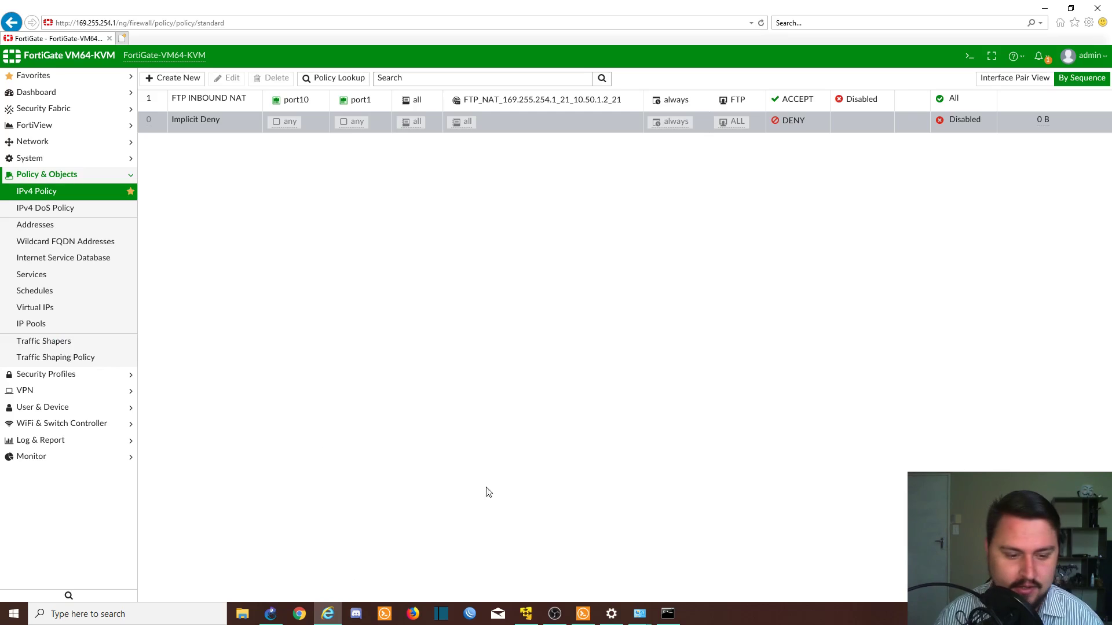
{"action": "left_click", "coordinate": [327, 615]}
{"action": "left_click", "coordinate": [325, 614]}
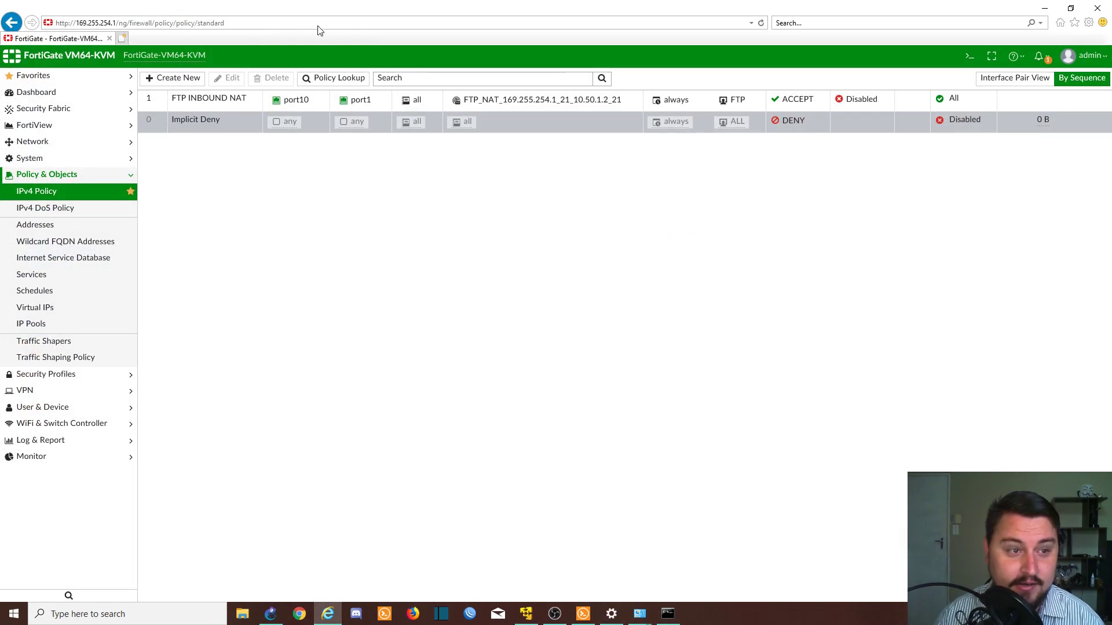
Search the web for 'filezilla' in a new browser tab.
{"action": "left_click", "coordinate": [121, 39]}
{"action": "type", "text": "filezilla"}
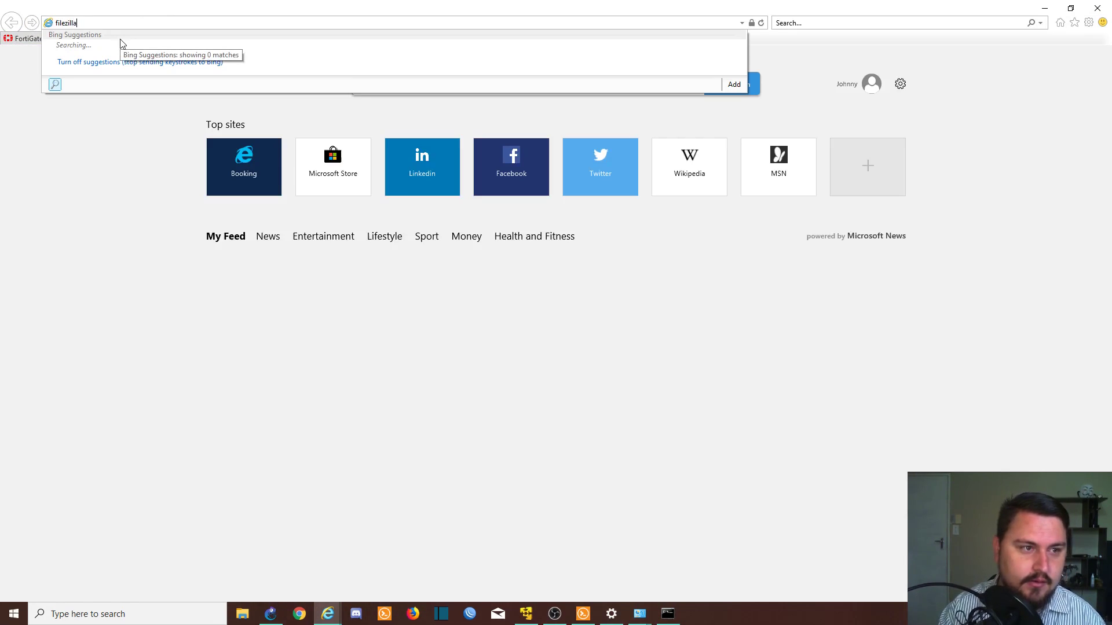
{"action": "key", "text": "Return"}
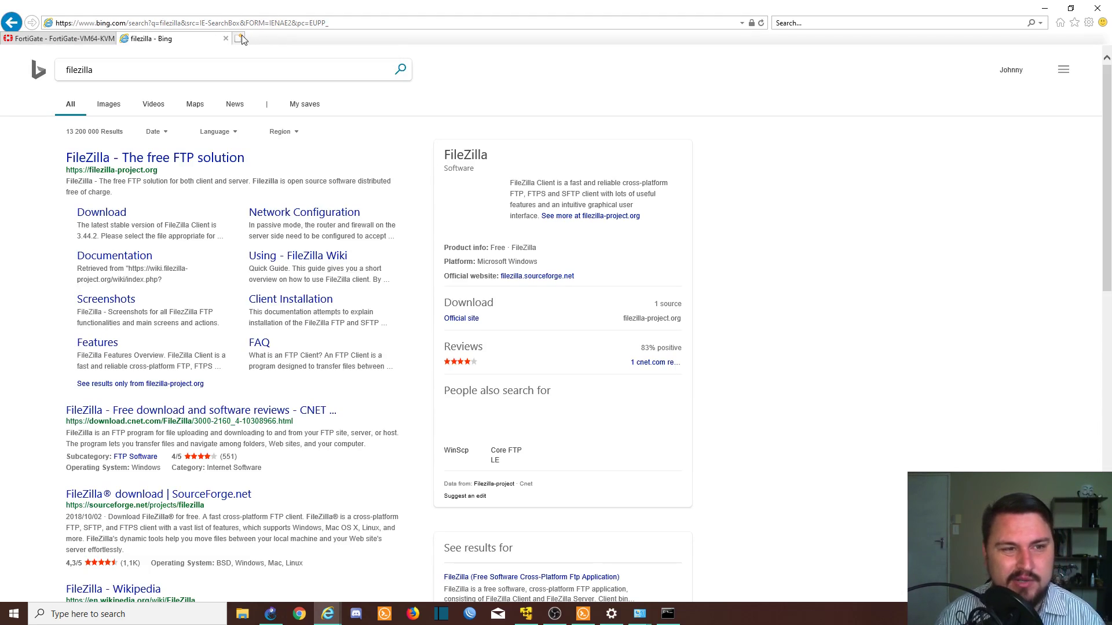
Load 169.255.254.1 in a new tab, log in with the username, and select the skins entry.
{"action": "left_click", "coordinate": [242, 39]}
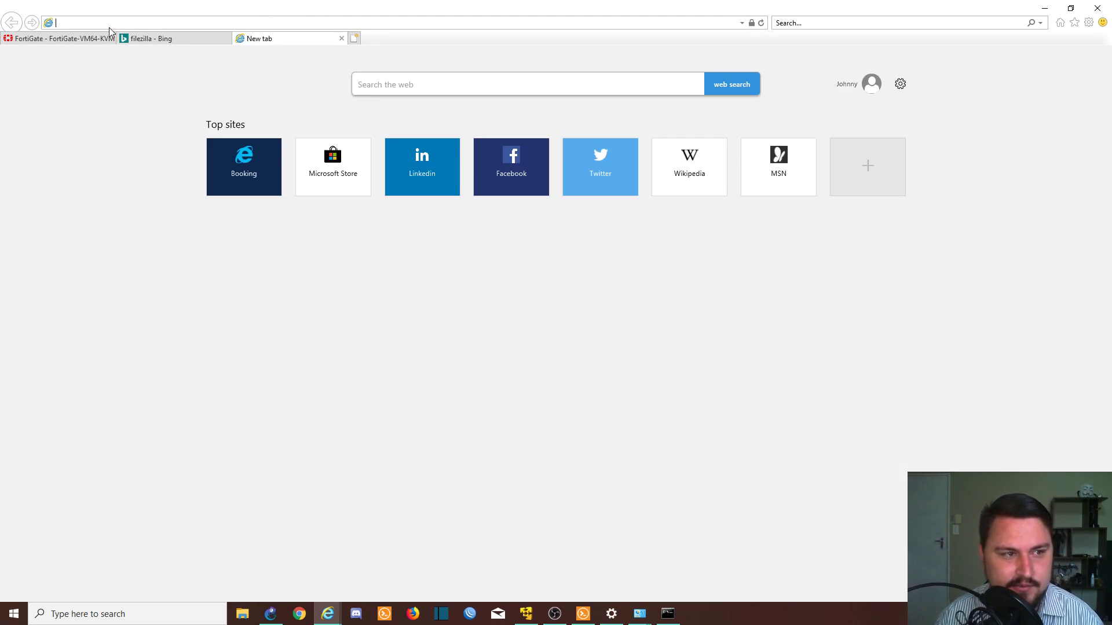
{"action": "type", "text": "169"}
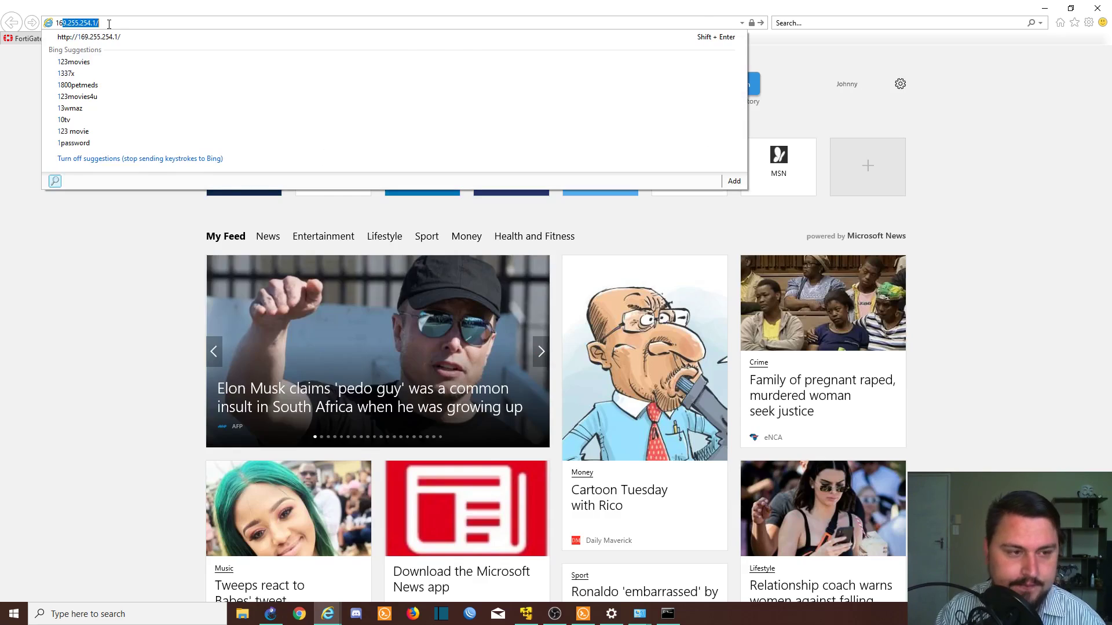
{"action": "type", "text": ".255"}
{"action": "key", "text": "BackSpace"}
{"action": "type", "text": ".254.1/"}
{"action": "key", "text": "Return"}
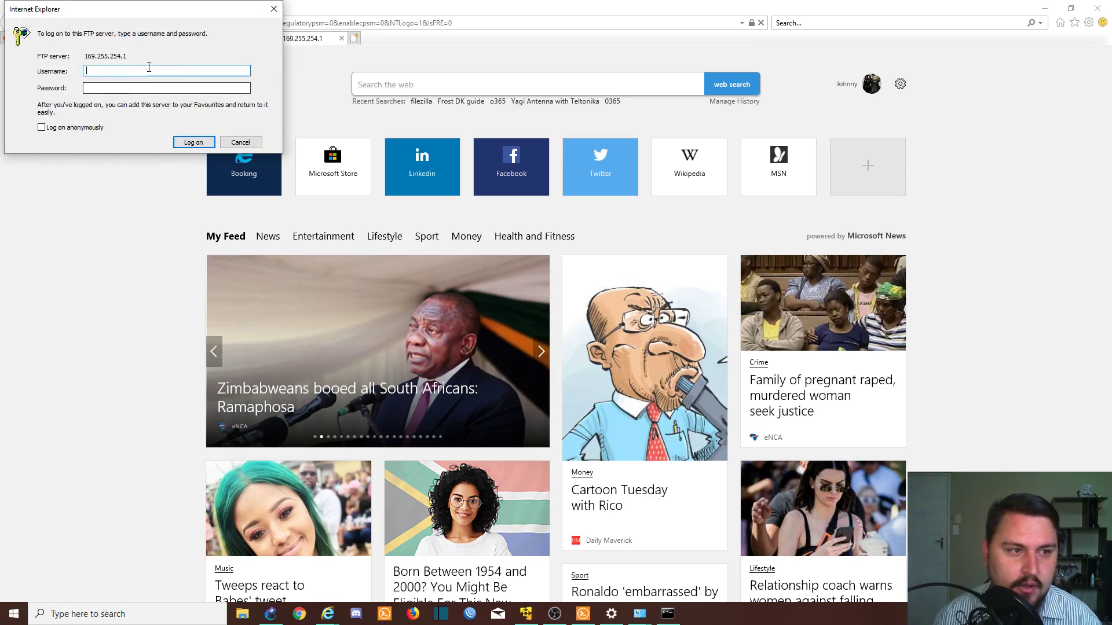
{"action": "type", "text": "admin"}
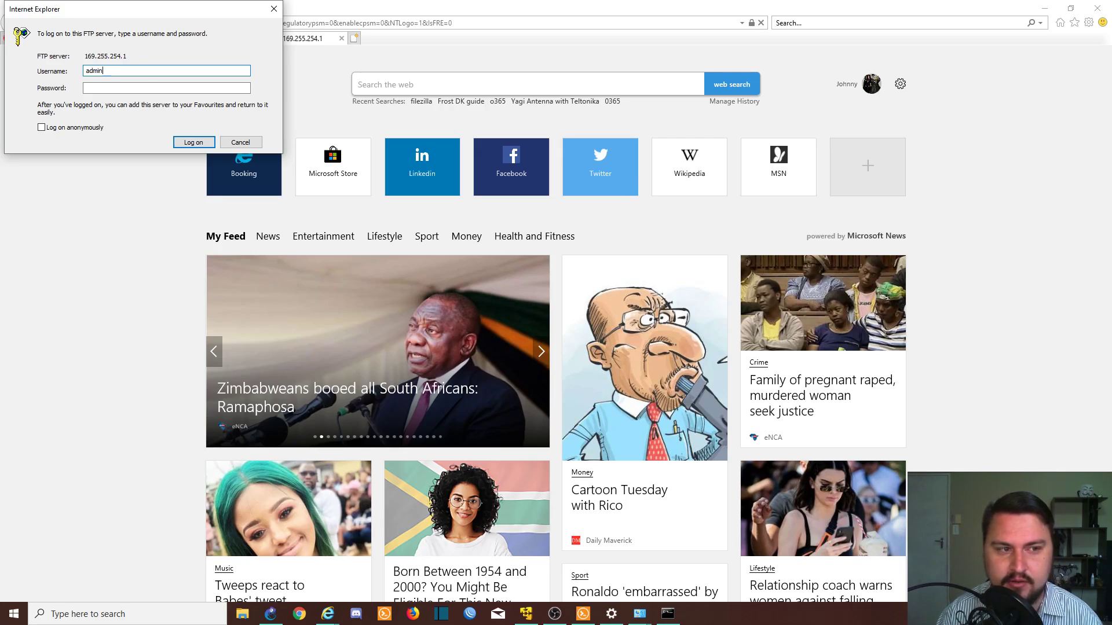
{"action": "key", "text": "Return"}
{"action": "left_click_drag", "start_coordinate": [110, 103], "coordinate": [176, 103]}
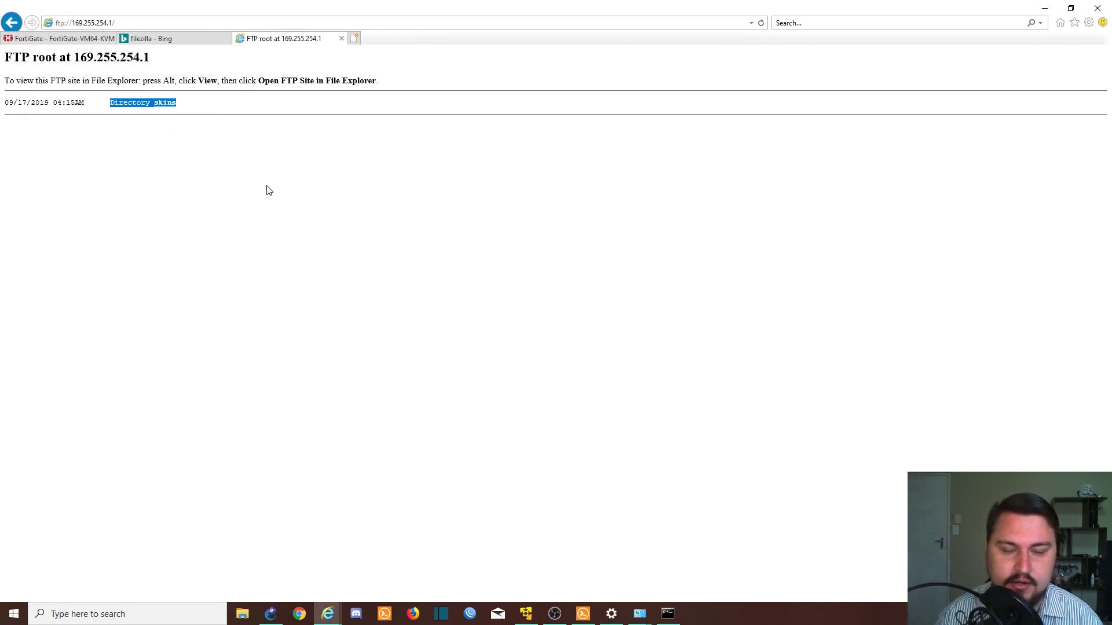
Select the FTP root heading text, then restore the browser from full screen to a smaller window.
{"action": "left_click_drag", "start_coordinate": [4, 57], "coordinate": [151, 58]}
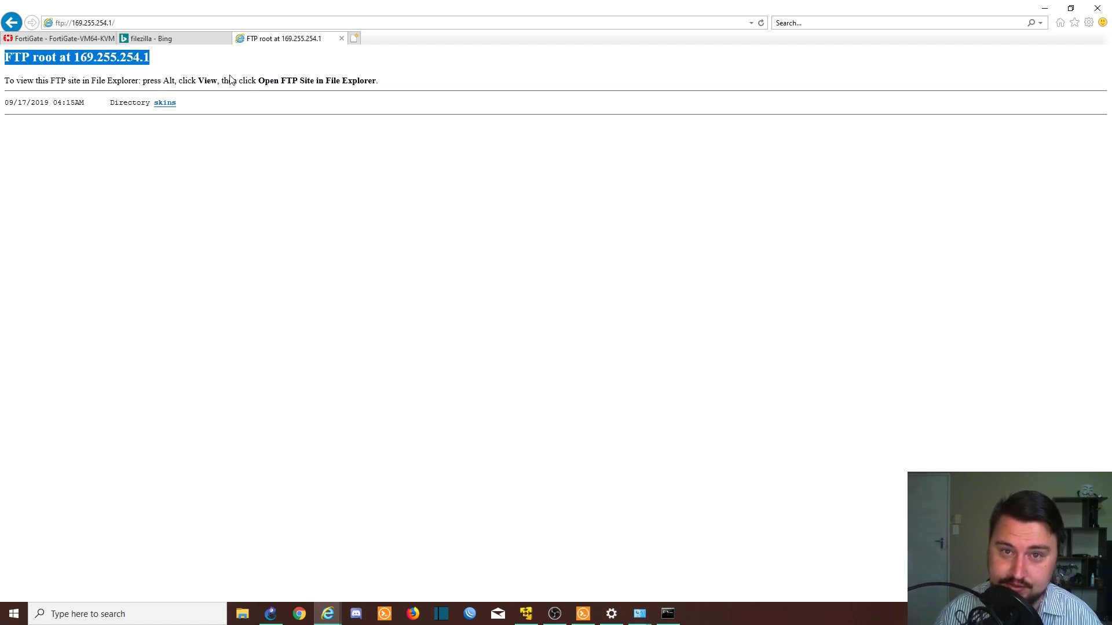
{"action": "left_click", "coordinate": [66, 139]}
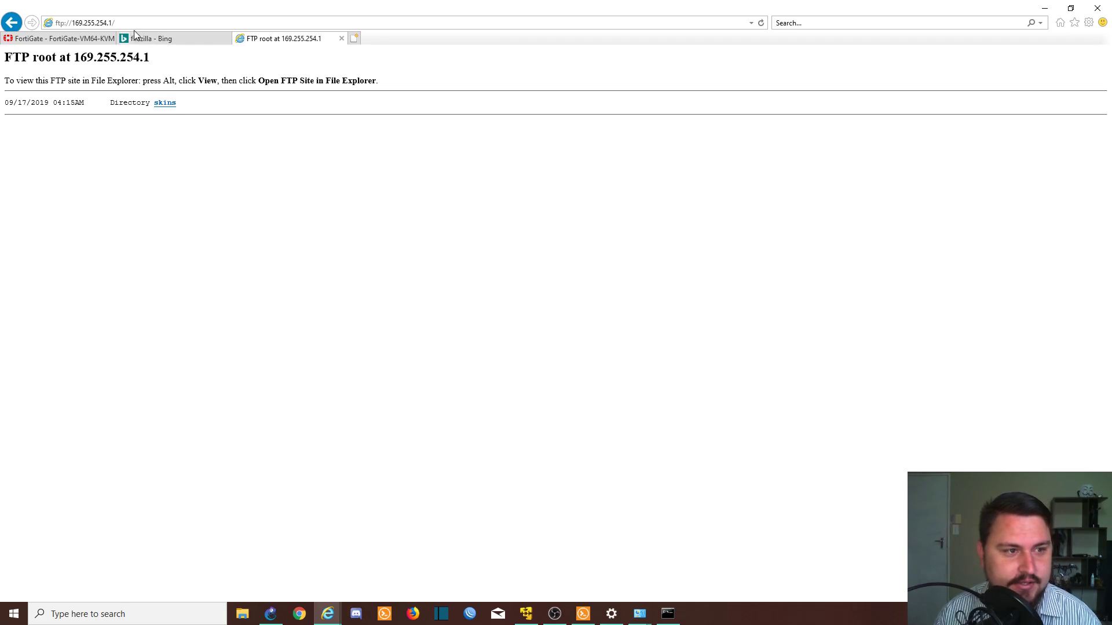
{"action": "key", "text": "alt"}
{"action": "key", "text": "Escape"}
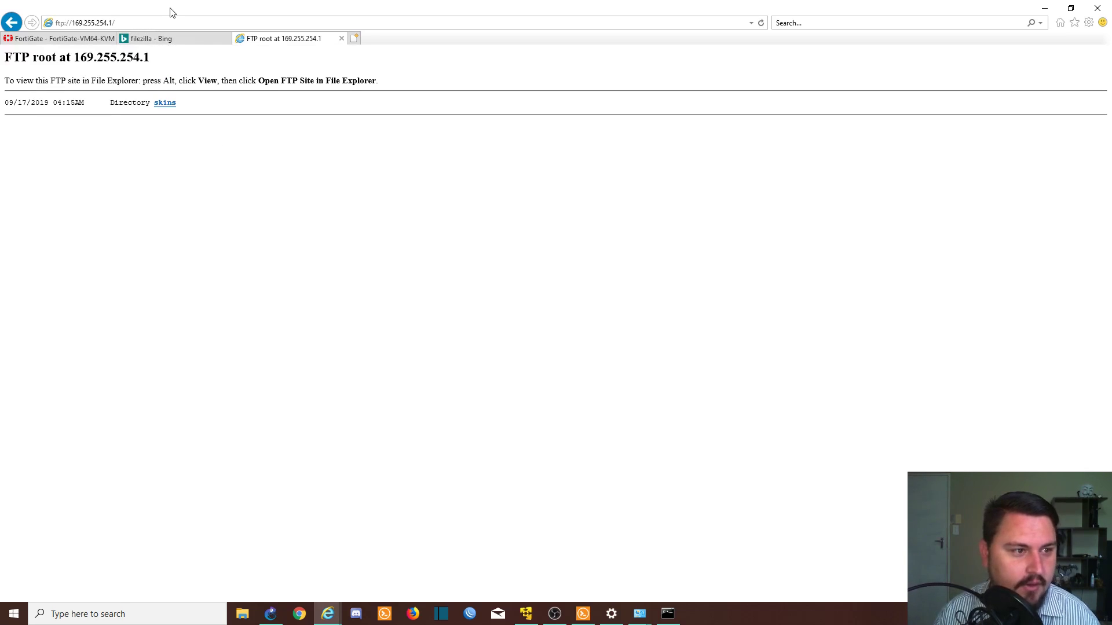
{"action": "double_click", "coordinate": [162, 7]}
Check the View menu for a File Explorer option, then move the browser aside to reach Network Connections.
{"action": "key", "text": "alt"}
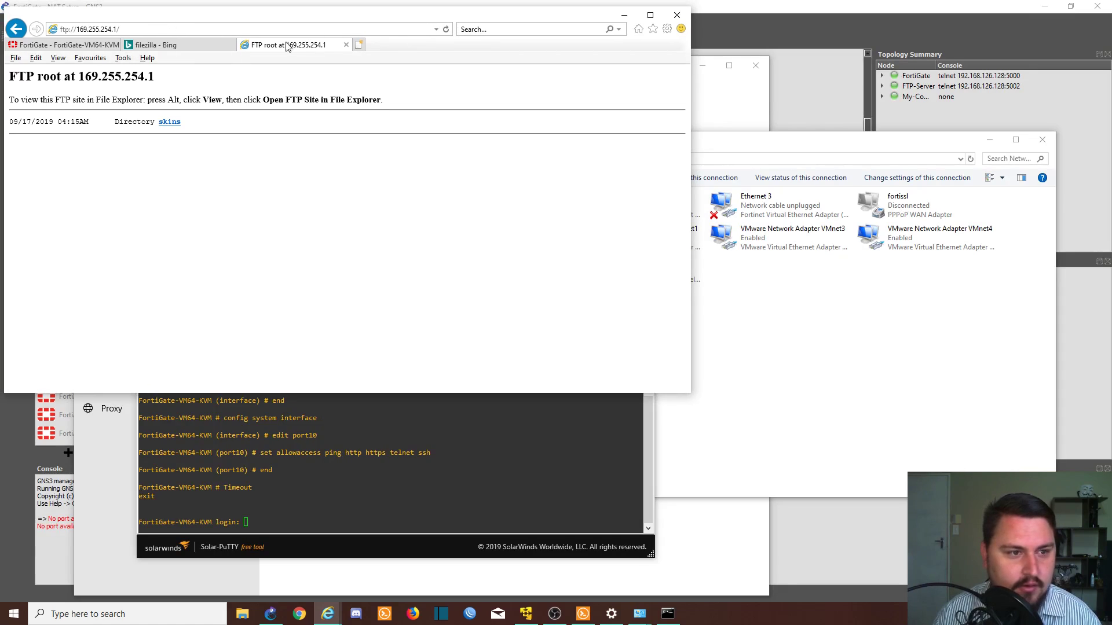
{"action": "left_click", "coordinate": [57, 58]}
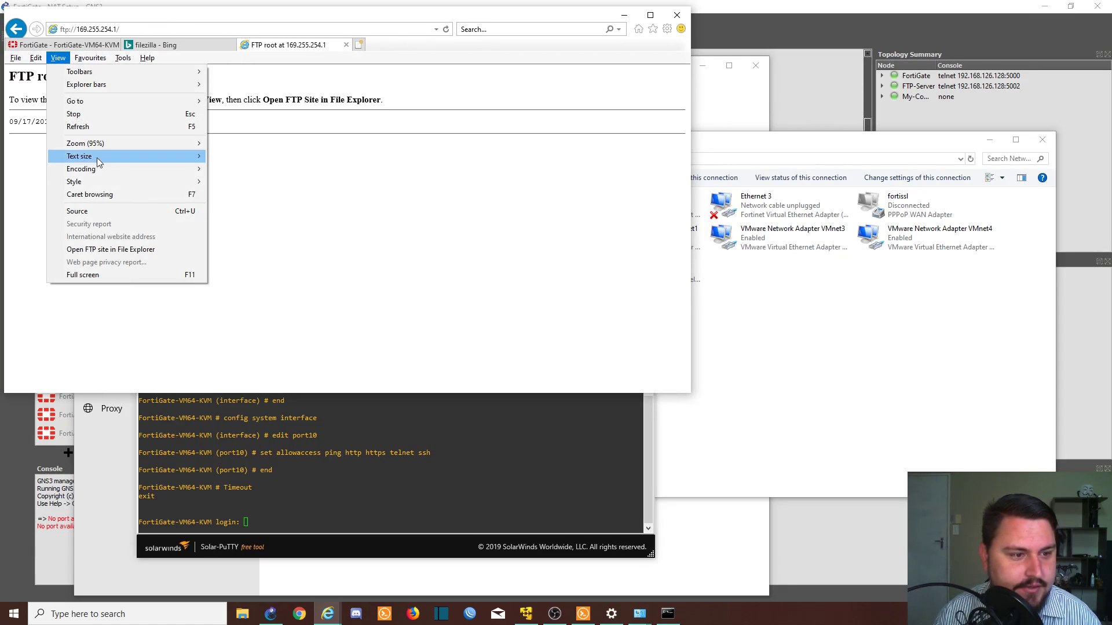
{"action": "left_click", "coordinate": [108, 249]}
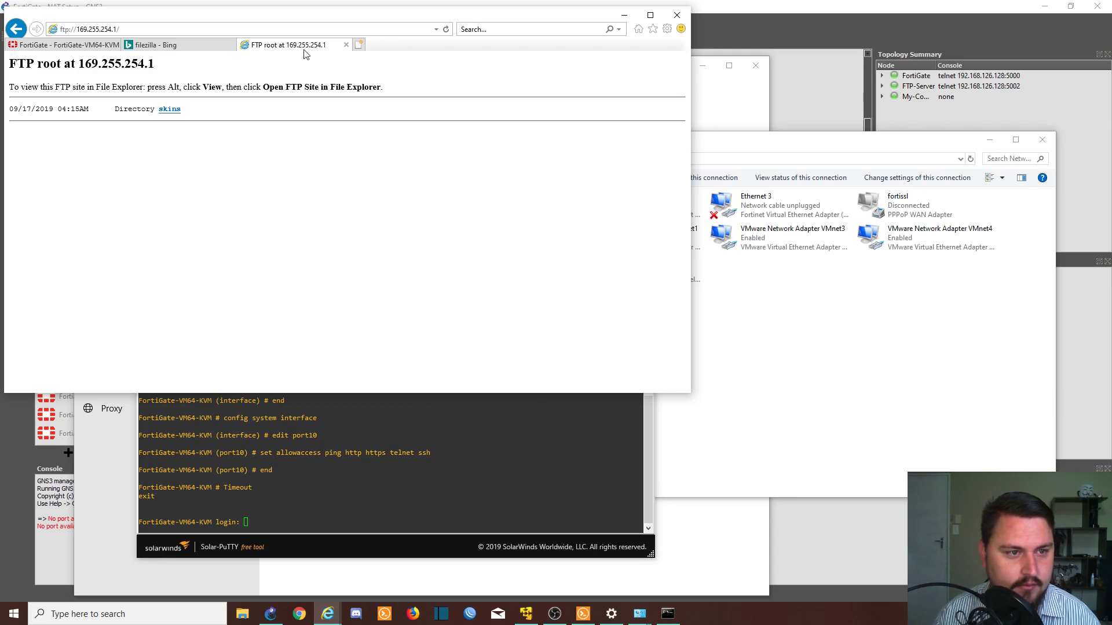
{"action": "left_click_drag", "start_coordinate": [271, 21], "coordinate": [440, 42]}
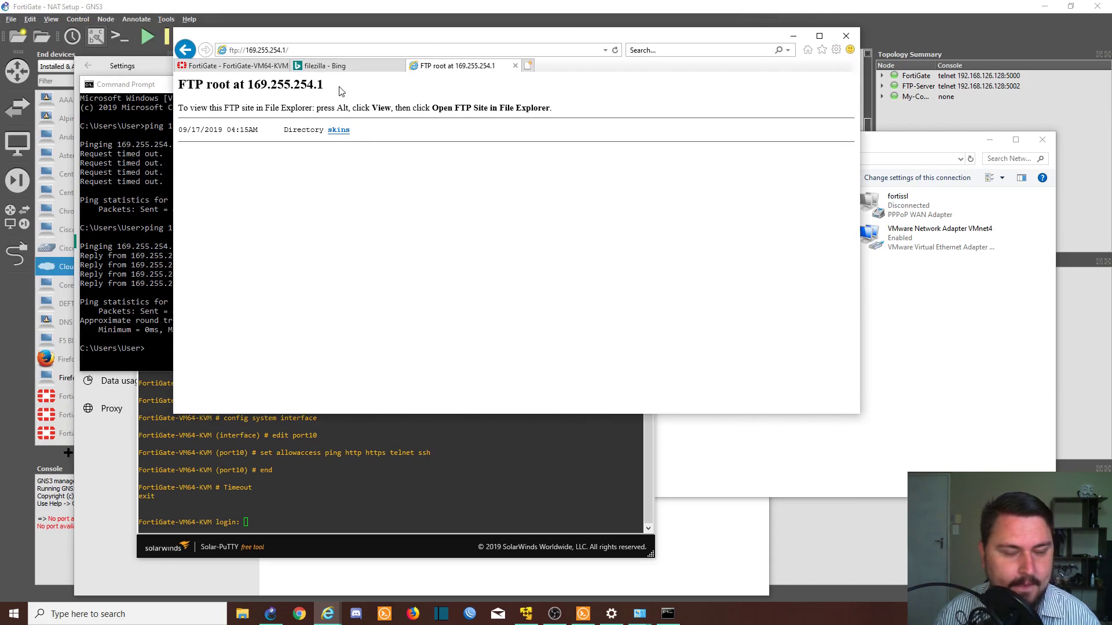
{"action": "left_click", "coordinate": [935, 293]}
Go to ftp://169.255.254.1 in the Explorer address bar and log on with the username.
{"action": "left_click", "coordinate": [724, 158]}
{"action": "type", "text": "ftp://1"}
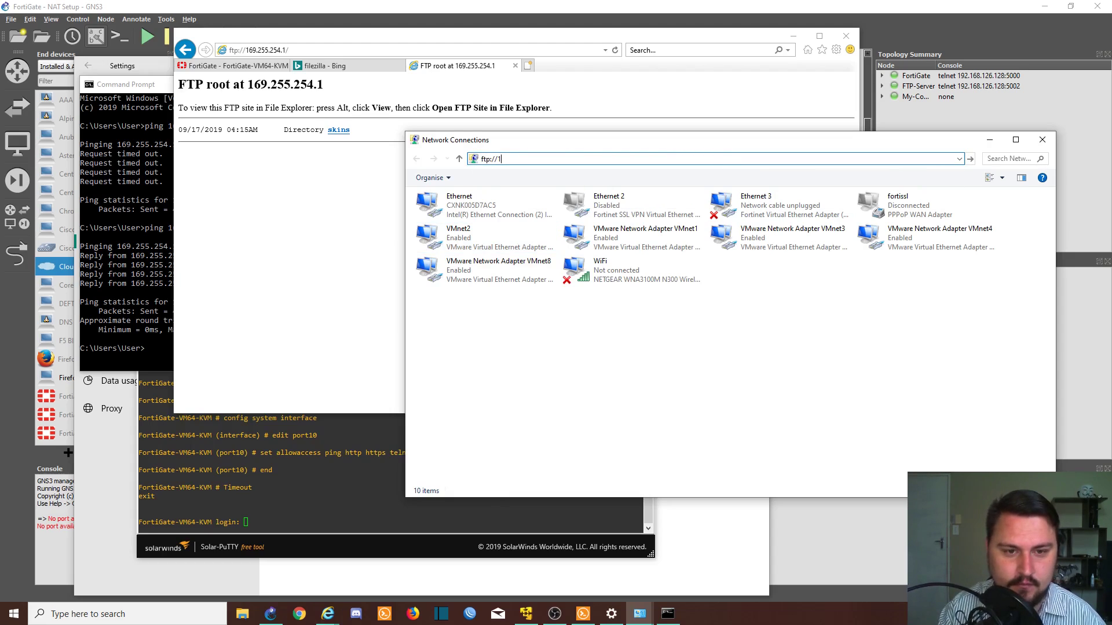
{"action": "type", "text": "69.255.254."}
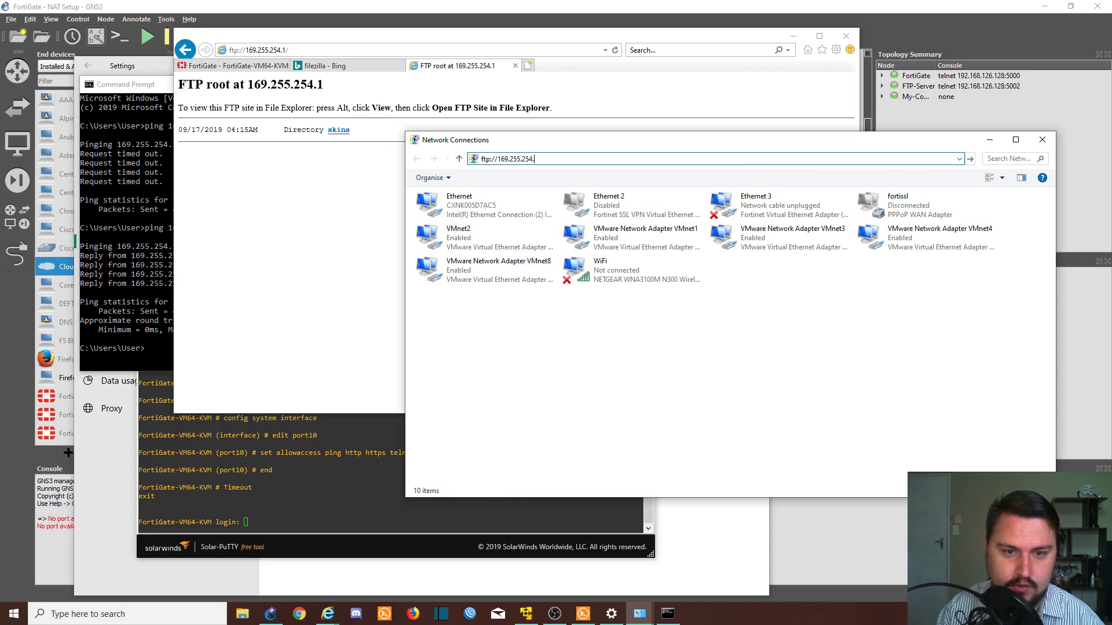
{"action": "type", "text": "1"}
{"action": "key", "text": "Return"}
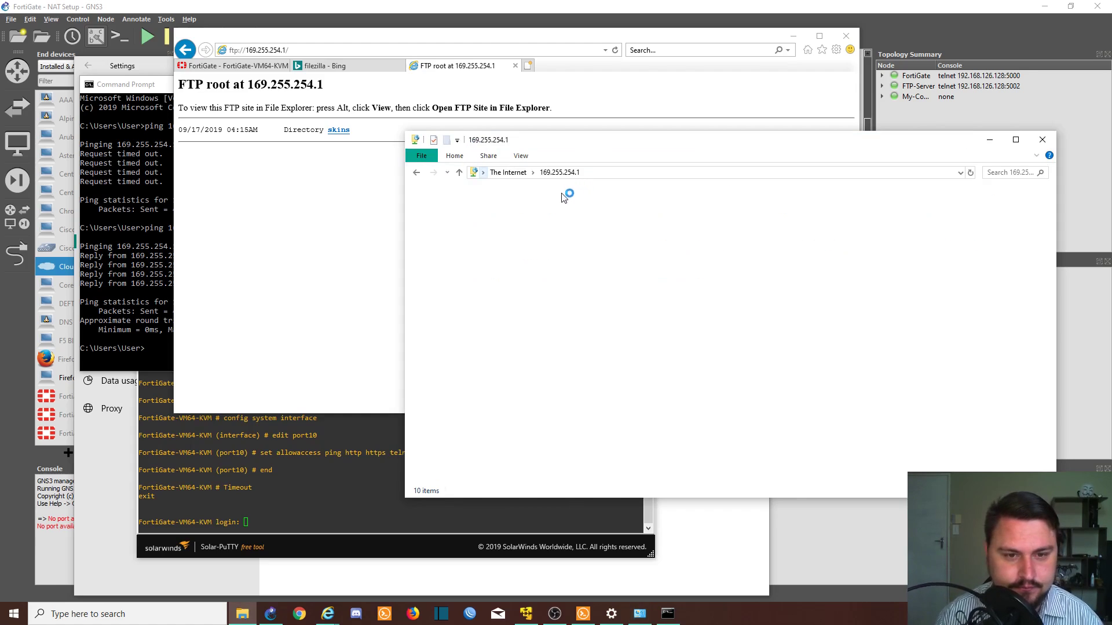
{"action": "type", "text": "admin"}
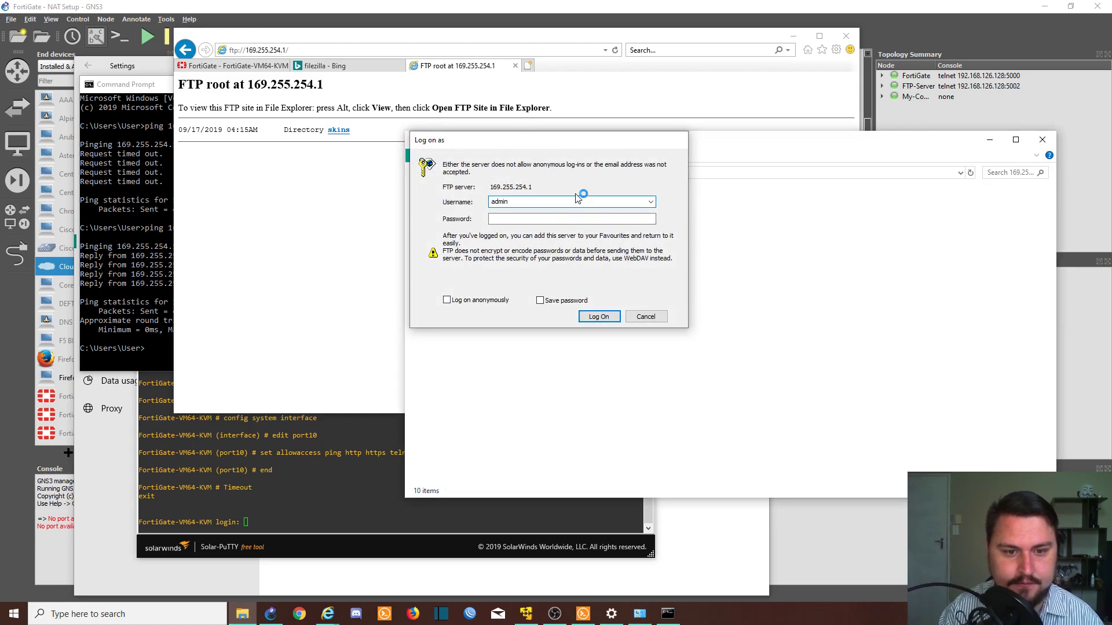
{"action": "key", "text": "Return"}
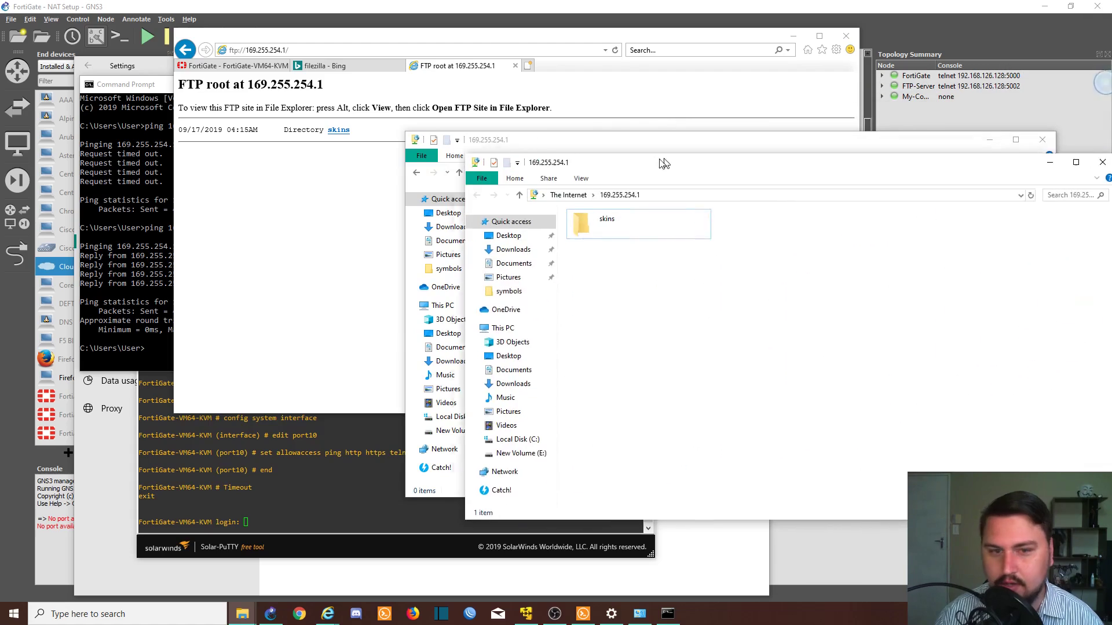
Reposition the FTP folder window, then minimize all windows to show the desktop.
{"action": "left_click_drag", "start_coordinate": [510, 169], "coordinate": [352, 176]}
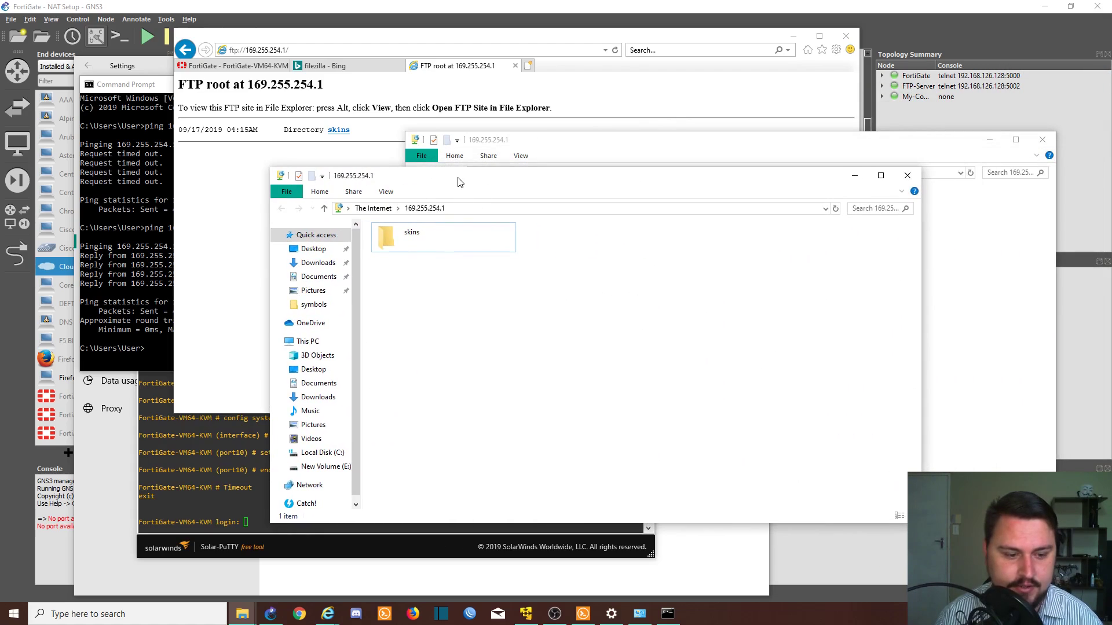
{"action": "left_click", "coordinate": [242, 614]}
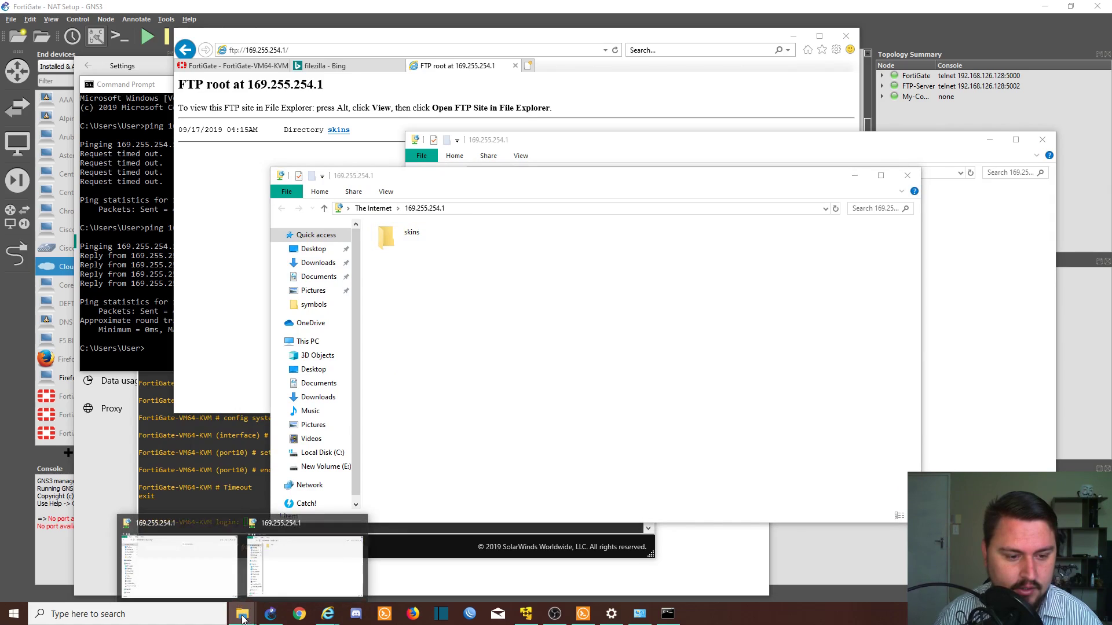
{"action": "key", "text": "super+d"}
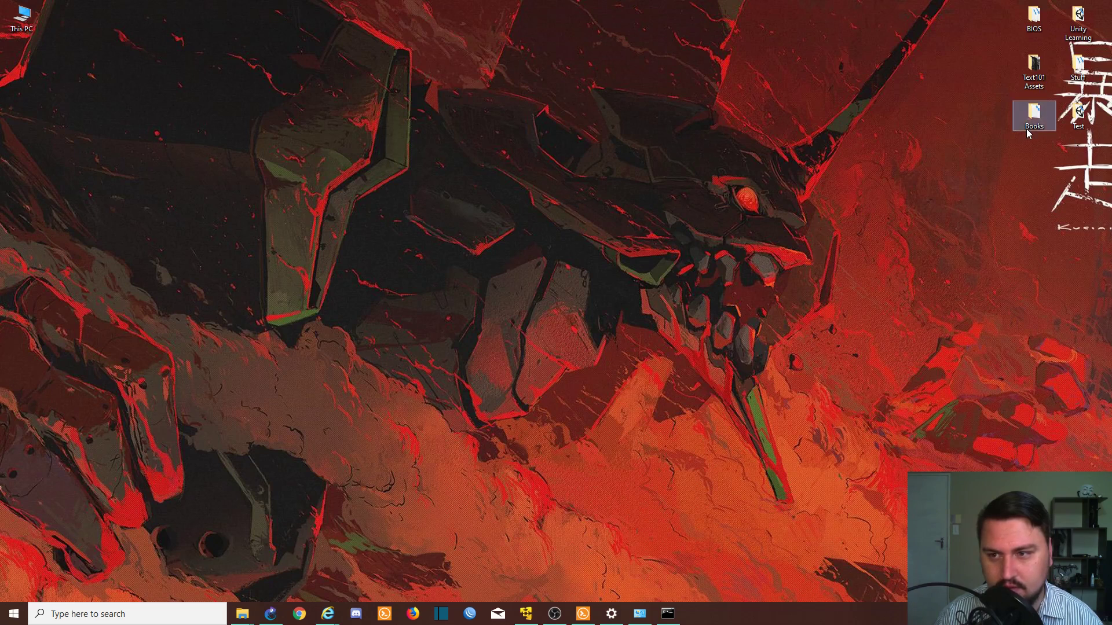
Drag the desktop Books folder into the FTP site window, then cancel the copy.
{"action": "mouse_move", "coordinate": [243, 613]}
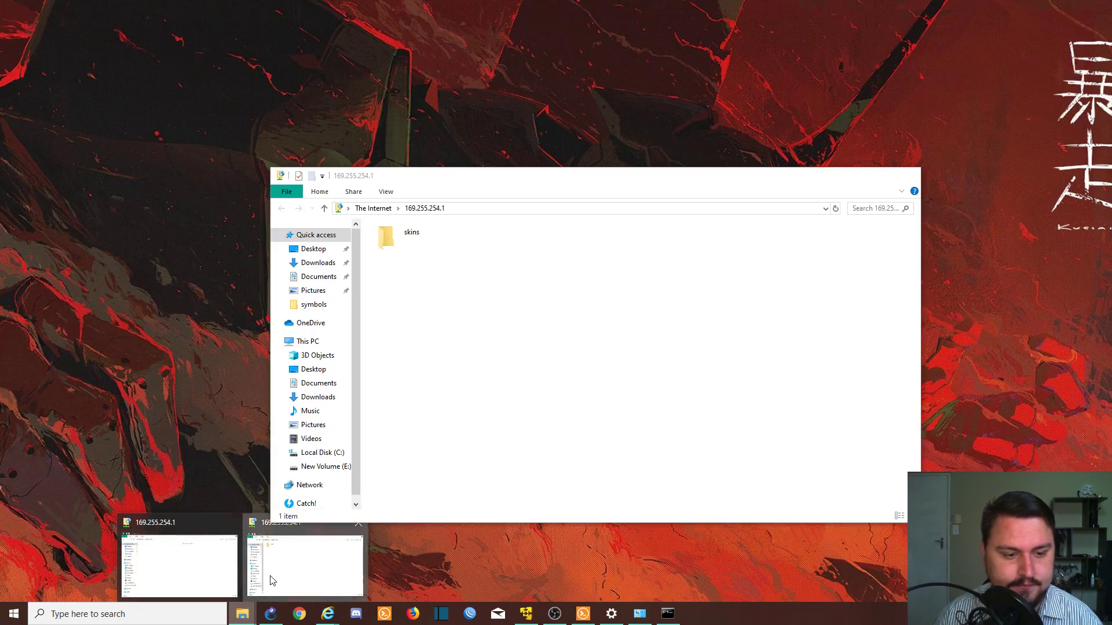
{"action": "left_click", "coordinate": [272, 580]}
{"action": "left_click_drag", "start_coordinate": [1054, 125], "coordinate": [590, 311]}
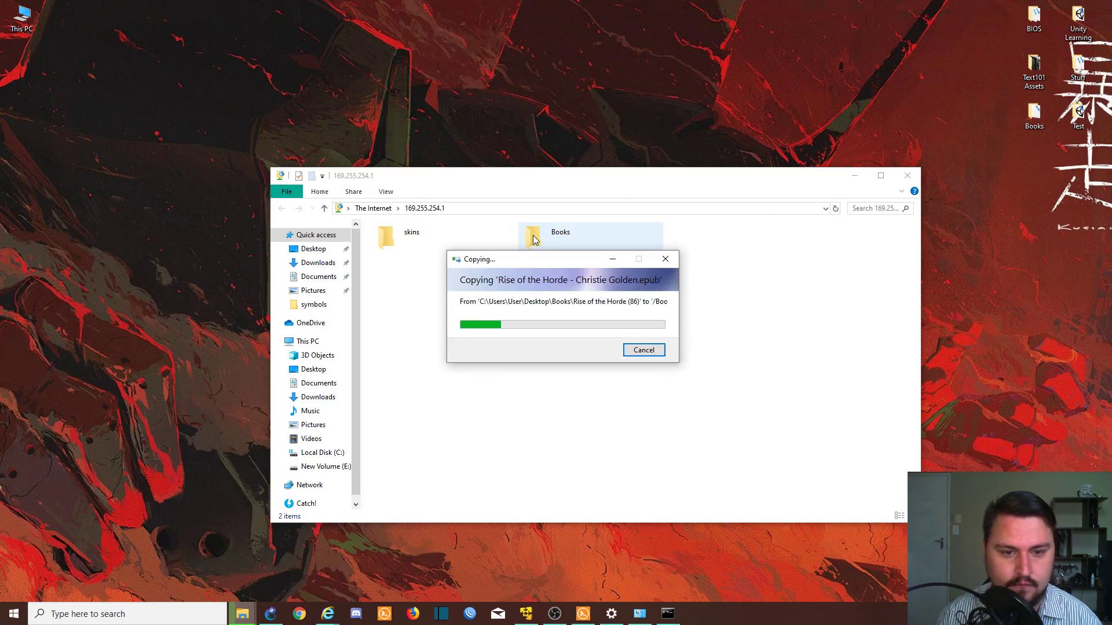
{"action": "left_click", "coordinate": [670, 256]}
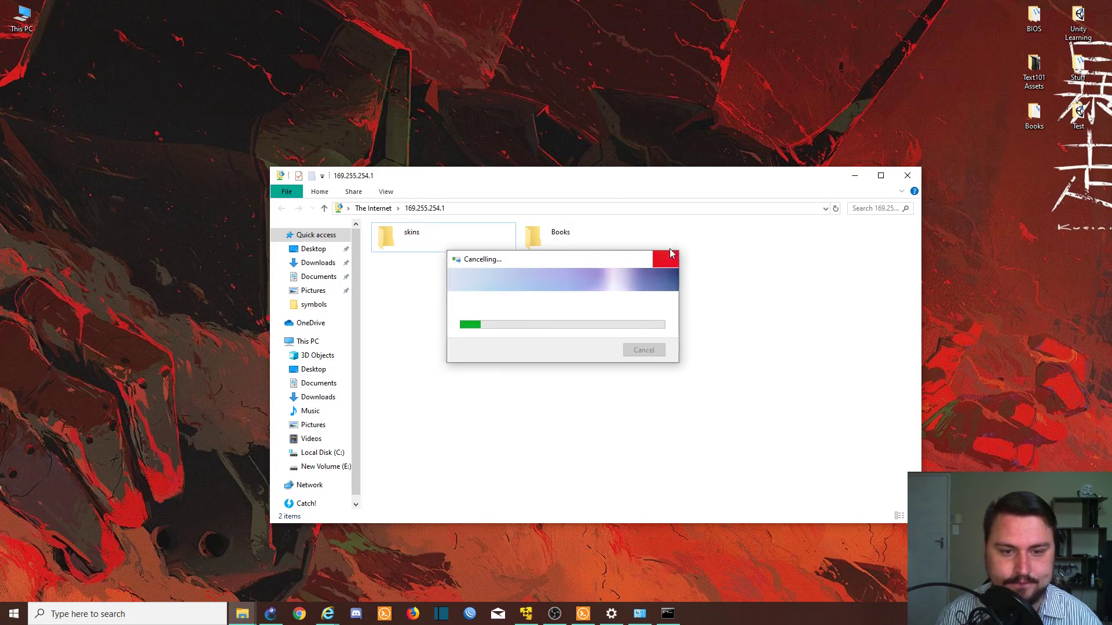
Delete the partially copied Books folder from the FTP site and confirm.
{"action": "left_click", "coordinate": [616, 240]}
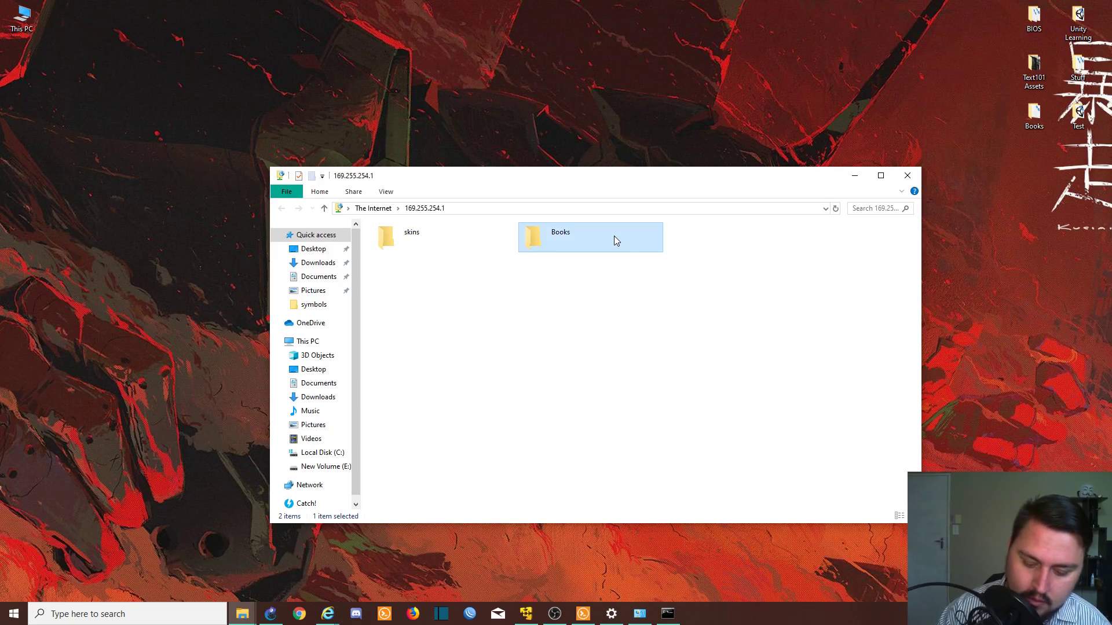
{"action": "key", "text": "Delete"}
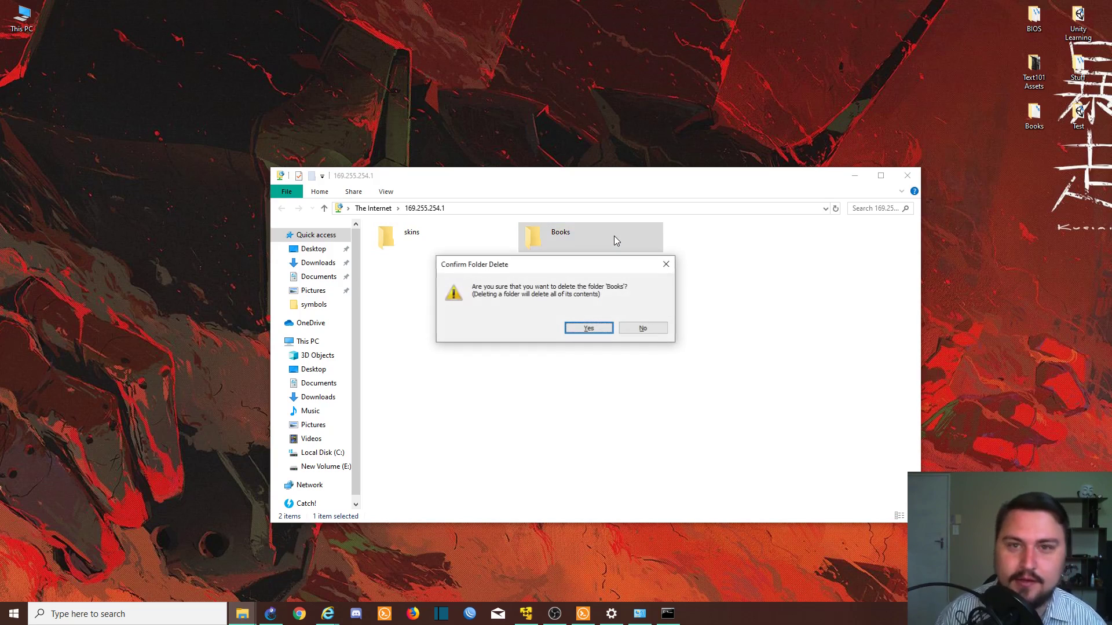
{"action": "key", "text": "Return"}
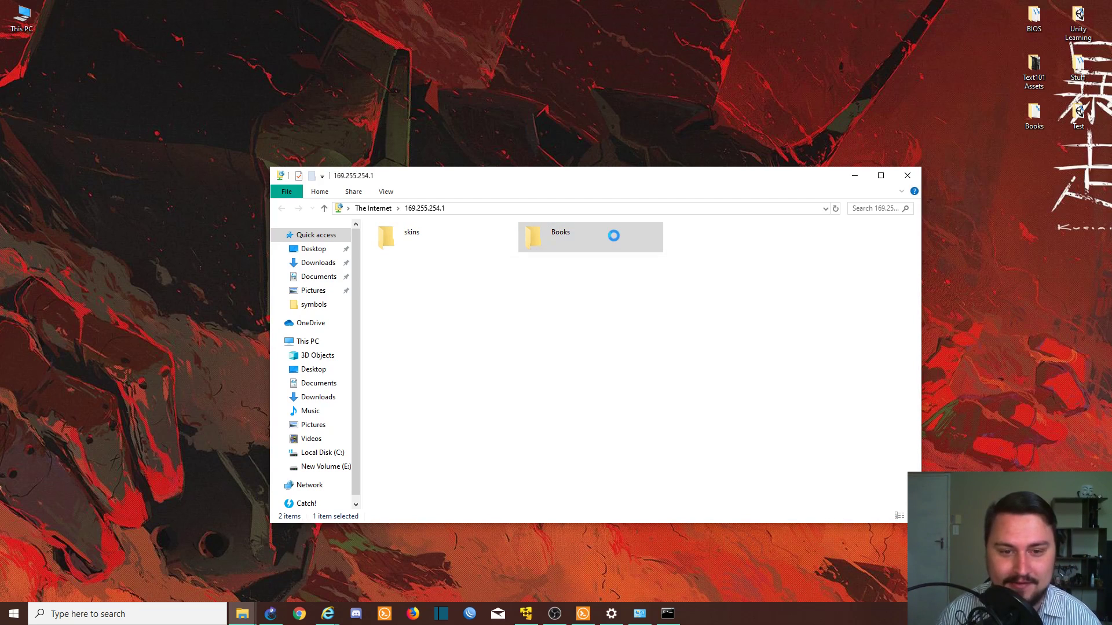